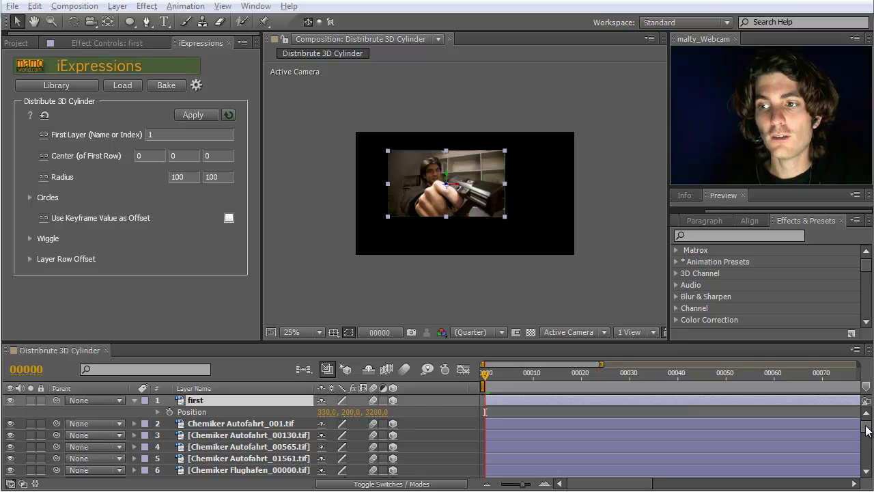
# Set the first layer of the Distribute 3D Cylinder expression to the name "first"
pyautogui.moveTo(867, 429); pyautogui.dragTo(868, 456)
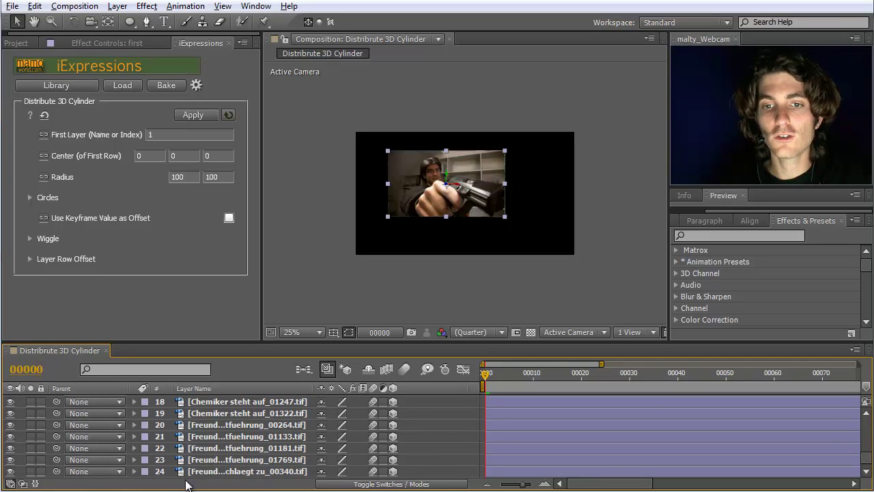
pyautogui.scroll(6, 245, 474)
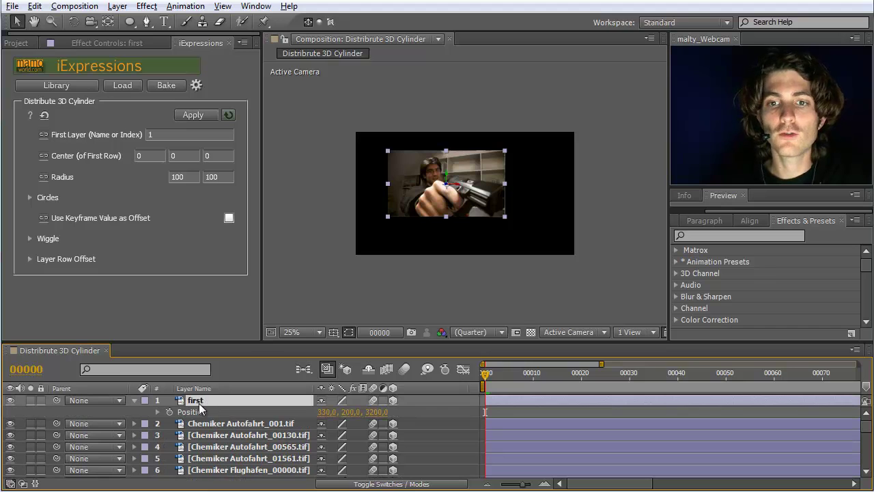
pyautogui.moveTo(57, 132)
pyautogui.click(151, 135)
pyautogui.press('BackSpace')
pyautogui.write('first')
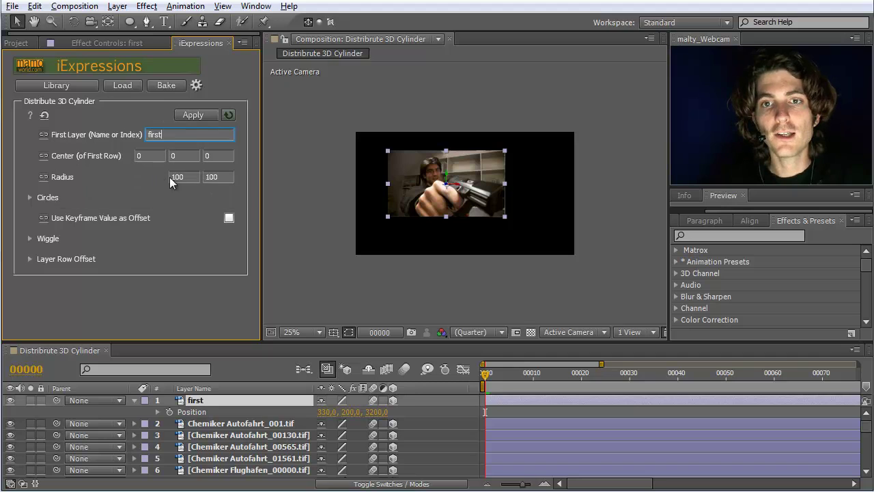
pyautogui.moveTo(190, 180)
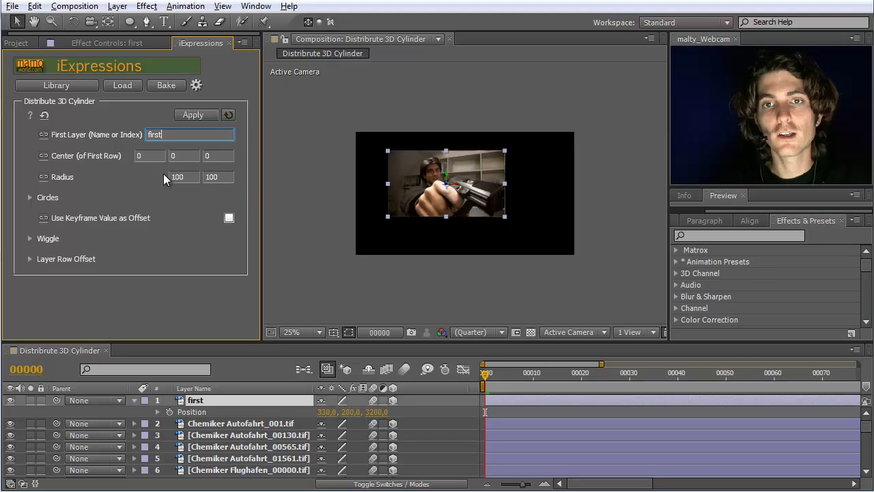
pyautogui.click(193, 405)
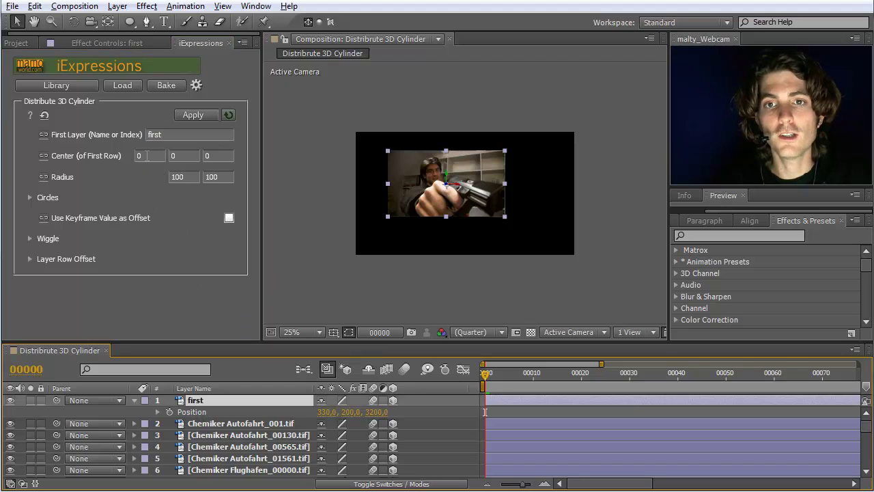
# Apply the Distribute 3D Cylinder expression to all layers of the composition
pyautogui.moveTo(143, 156)
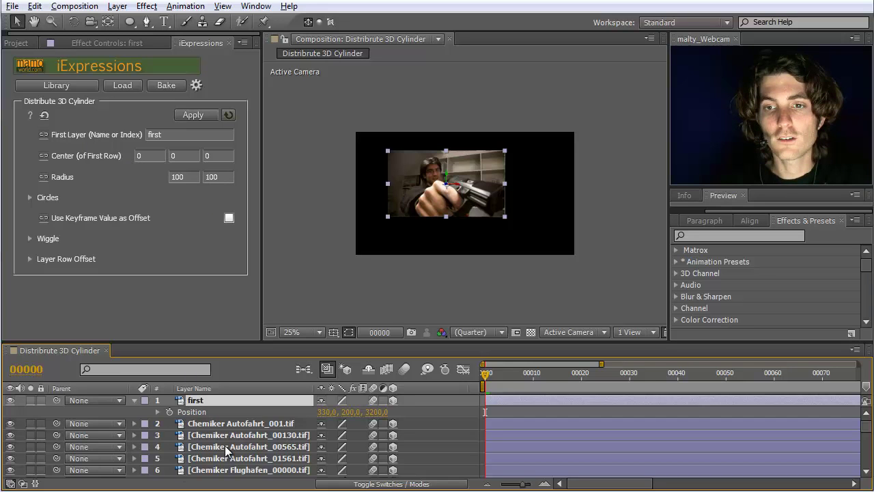
pyautogui.scroll(-6, 225, 445)
pyautogui.hotkey('ctrl', 'a')
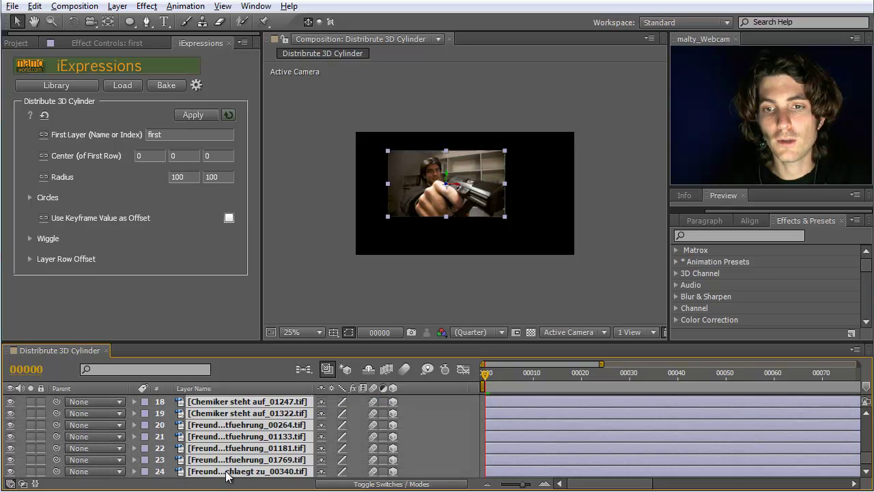
pyautogui.click(190, 115)
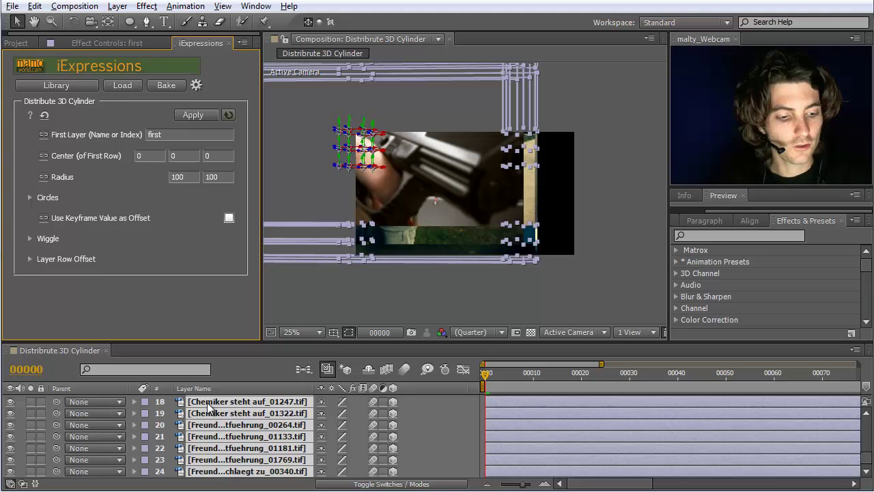
# Set the scale of all layers to 5% and deselect them
pyautogui.hotkey('ctrl', 'a')
pyautogui.press('s')
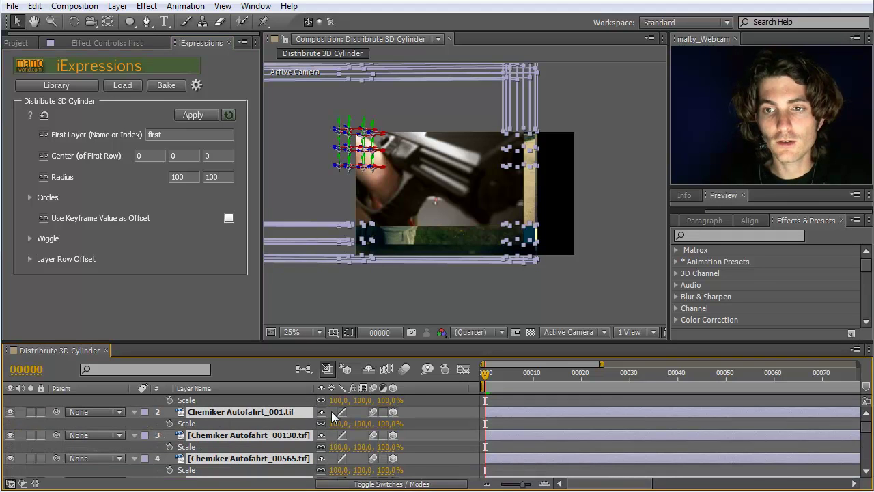
pyautogui.click(339, 400)
pyautogui.write('5')
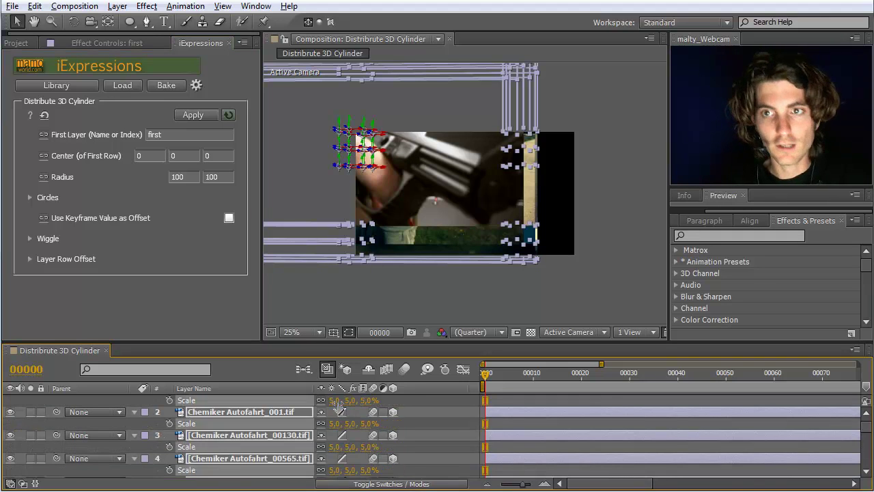
pyautogui.press('Return')
pyautogui.click(416, 205)
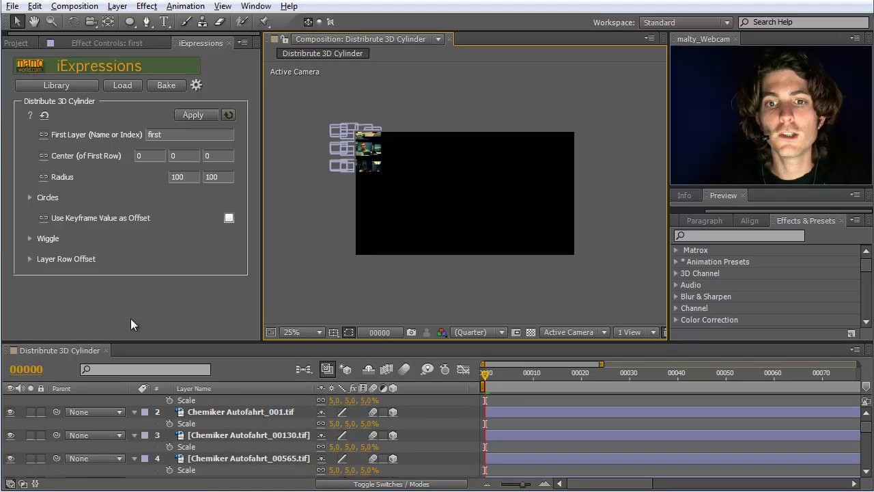
# Add a null object to the composition, close its layer view and rename the null "Center"
pyautogui.scroll(1, 219, 431)
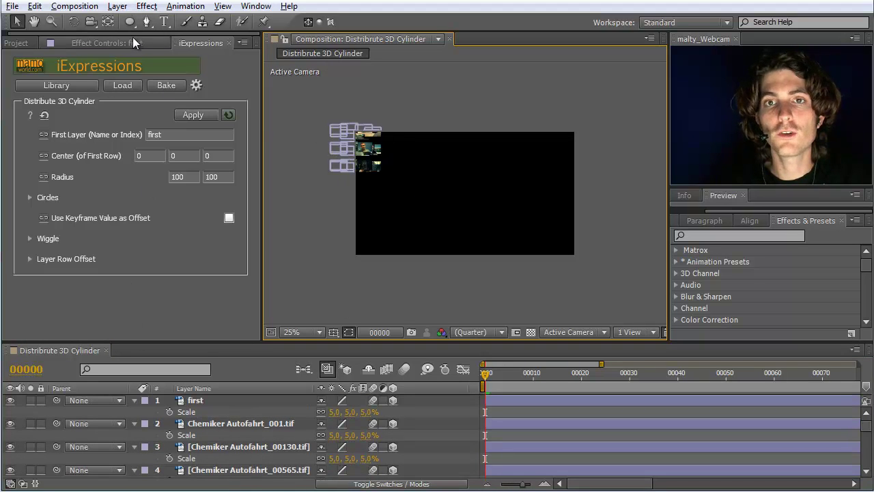
pyautogui.click(117, 8)
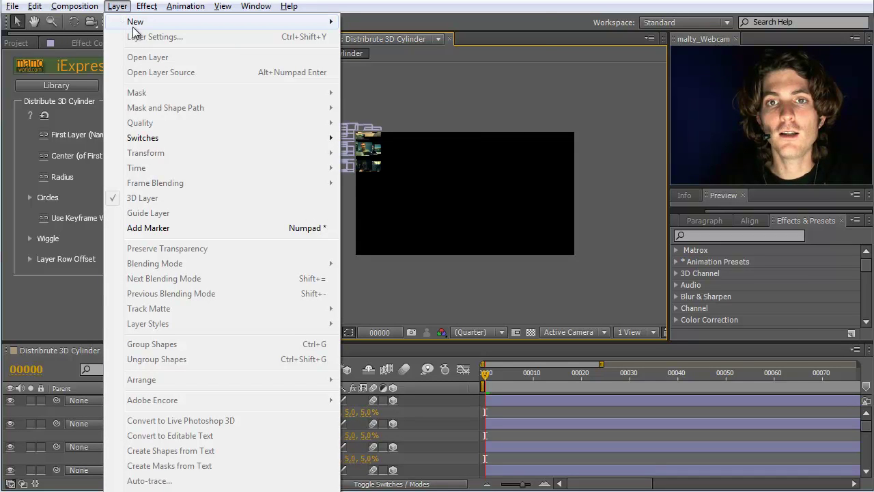
pyautogui.moveTo(153, 26)
pyautogui.click(390, 88)
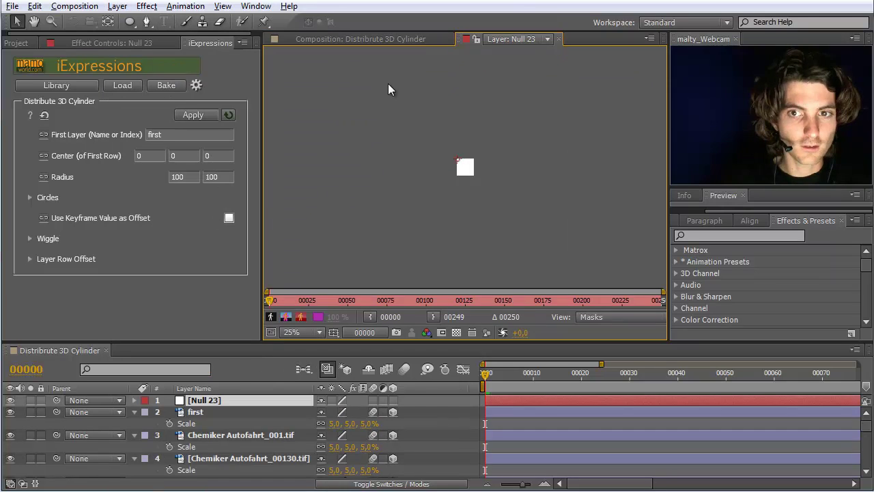
pyautogui.click(559, 39)
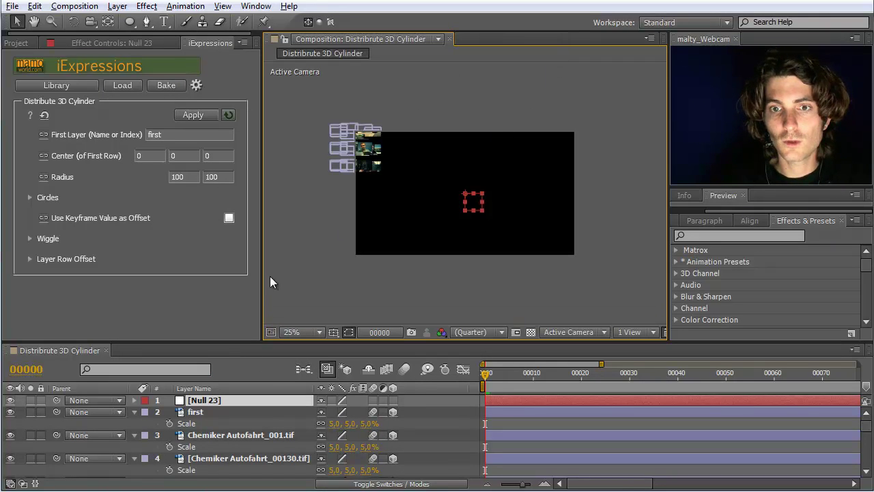
pyautogui.press('Return')
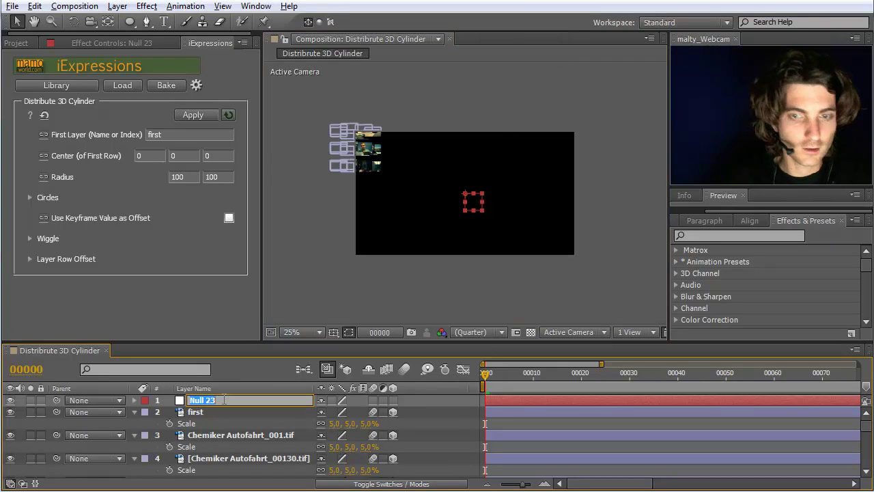
pyautogui.write('Center')
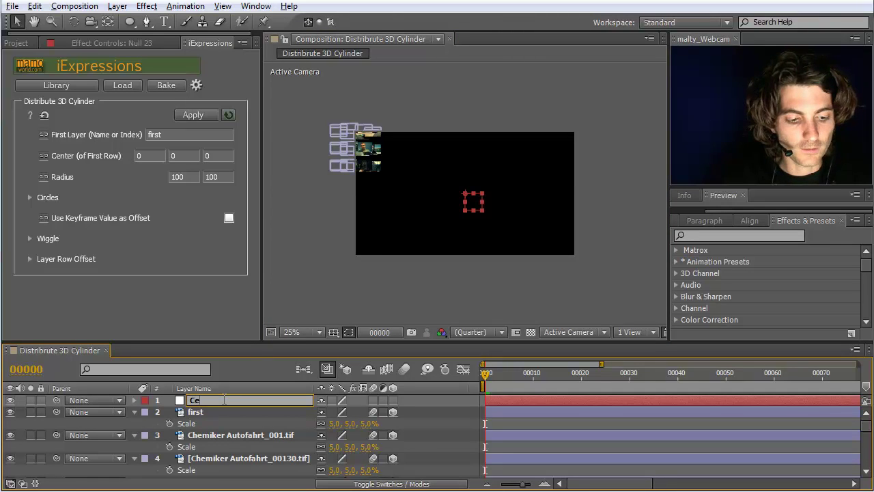
pyautogui.press('Return')
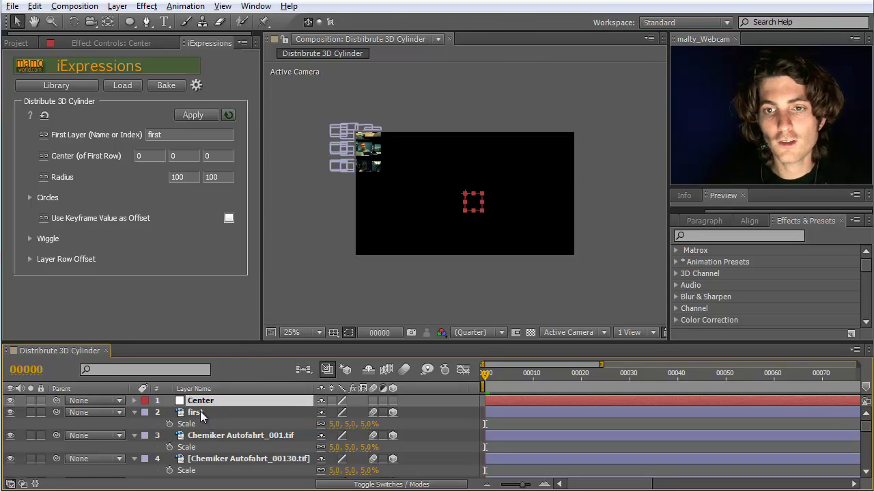
# Parent all image layers, from "first" through the last one in the list, to the Center null
pyautogui.click(202, 412)
pyautogui.scroll(-15, 214, 437)
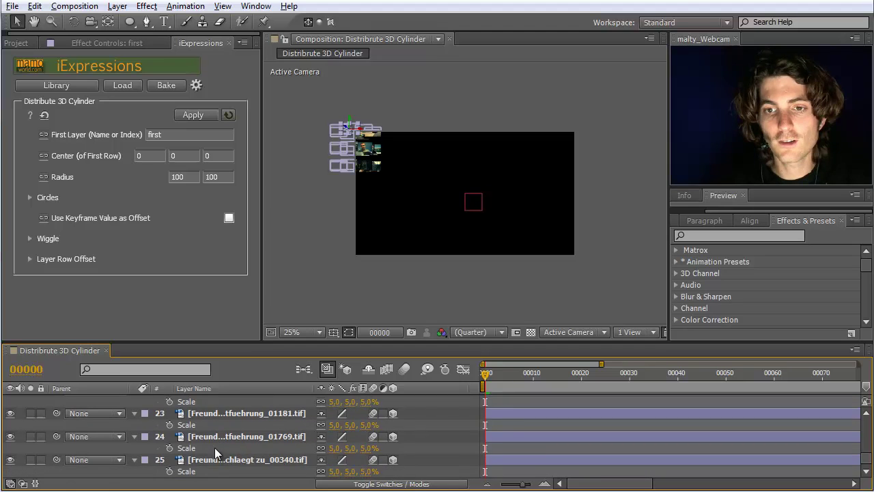
pyautogui.keyDown('shift'); pyautogui.click(212, 461); pyautogui.keyUp('shift')
pyautogui.scroll(15, 162, 429)
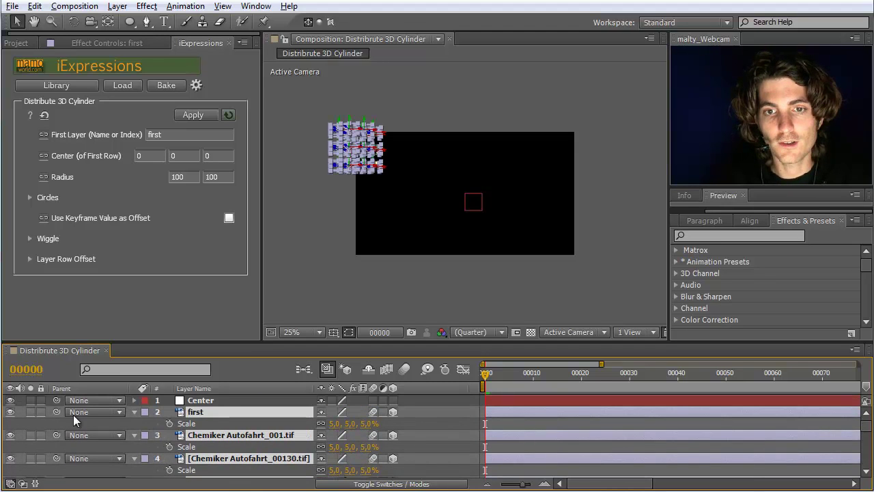
pyautogui.moveTo(58, 412); pyautogui.dragTo(204, 398)
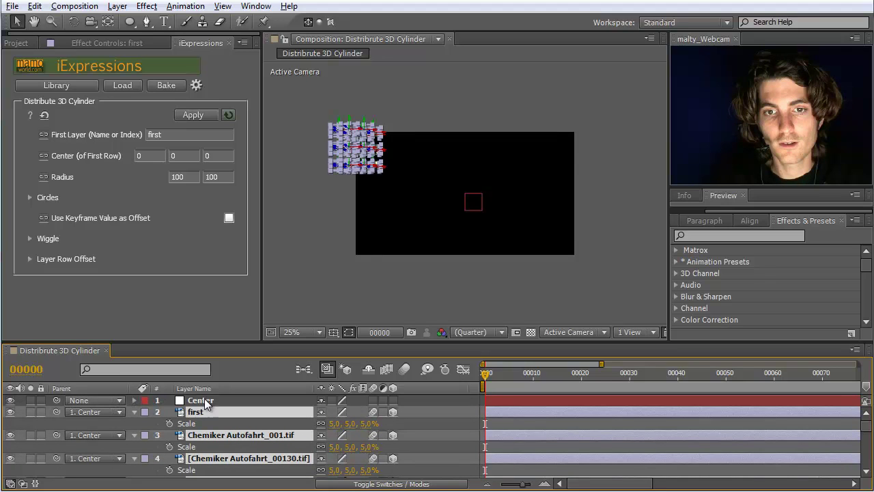
pyautogui.click(508, 198)
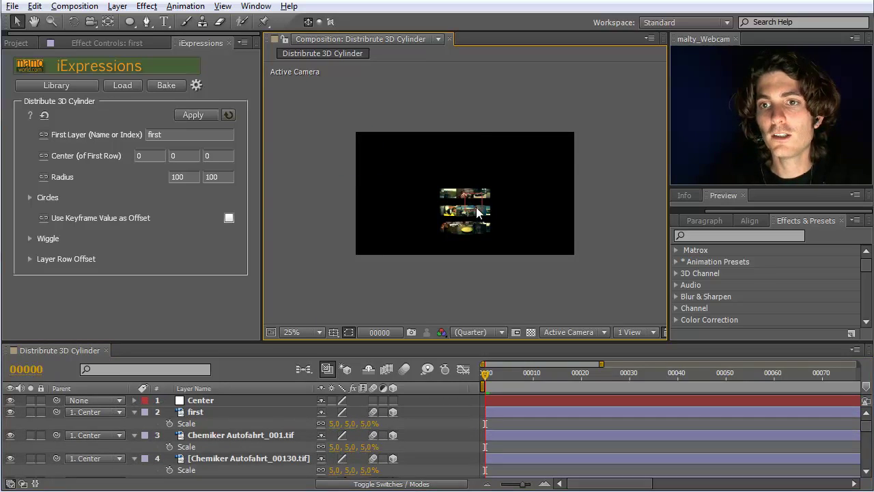
pyautogui.press('.')
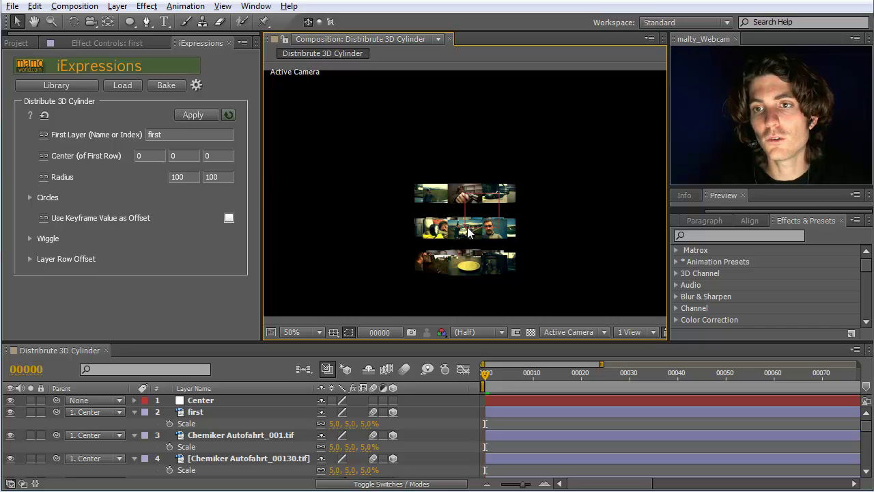
# Load the Look At Point 3D expression from the Layer Orientation group under Layer Placement in the iExpressions library
pyautogui.click(73, 83)
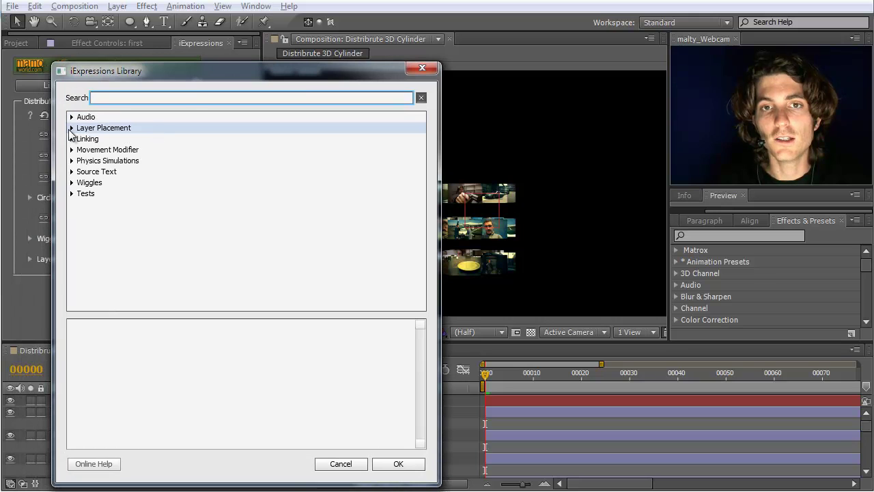
pyautogui.click(71, 129)
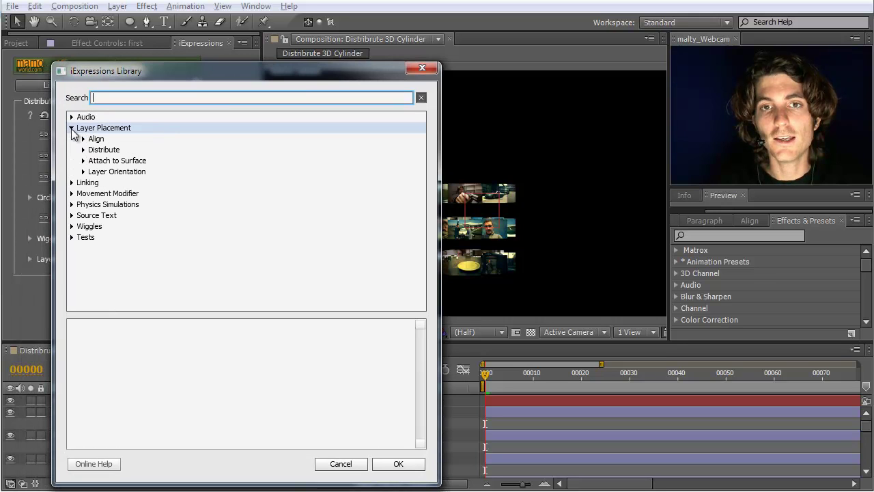
pyautogui.click(84, 172)
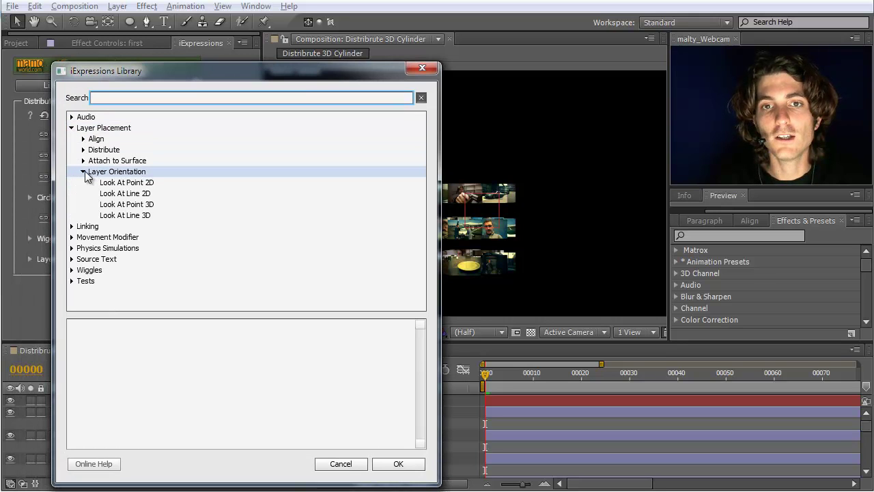
pyautogui.click(140, 207)
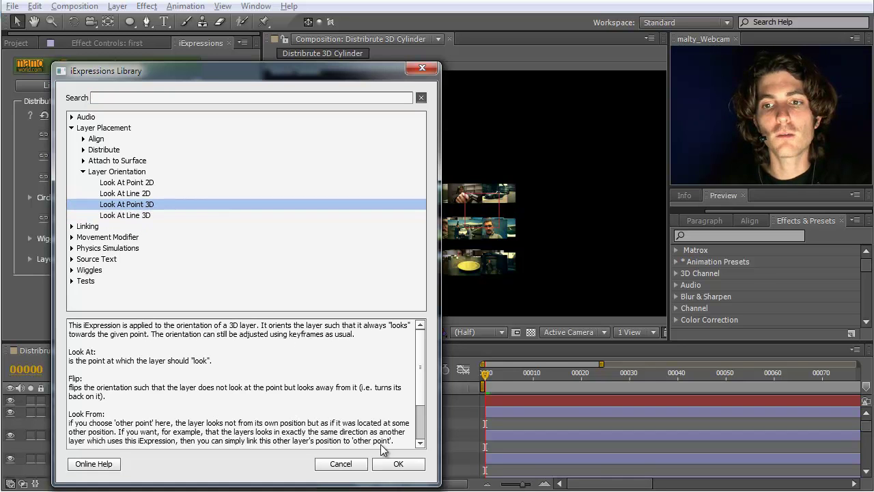
pyautogui.click(399, 463)
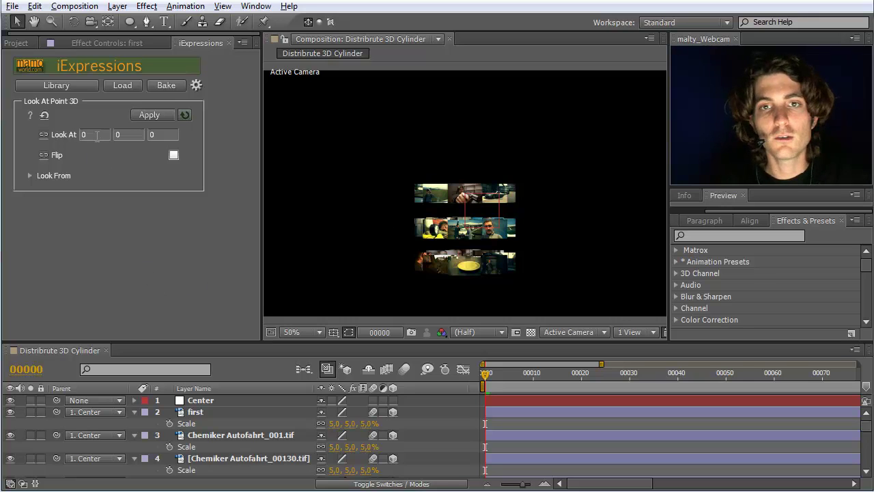
# Apply Look At Point 3D with Look At 0, 0, 0 to all image layers, leaving out the Center null
pyautogui.click(196, 411)
pyautogui.scroll(-10, 207, 418)
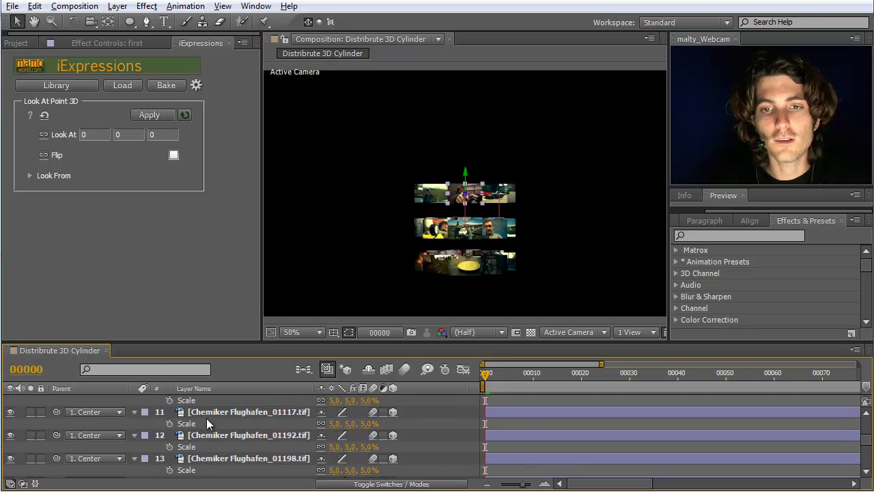
pyautogui.scroll(-2, 211, 462)
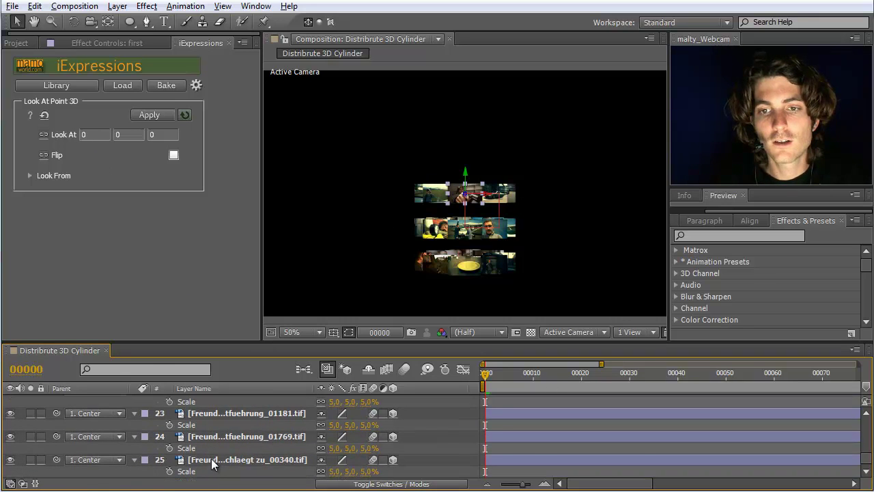
pyautogui.keyDown('shift'); pyautogui.click(211, 459); pyautogui.keyUp('shift')
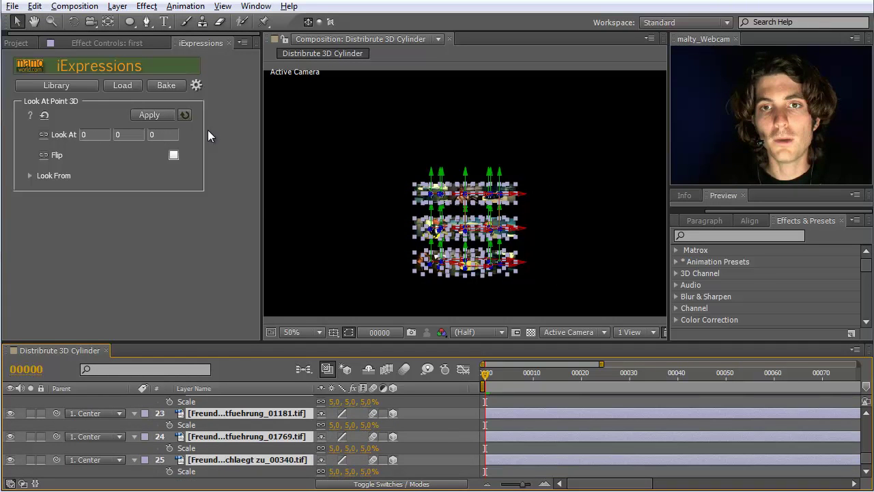
pyautogui.click(157, 115)
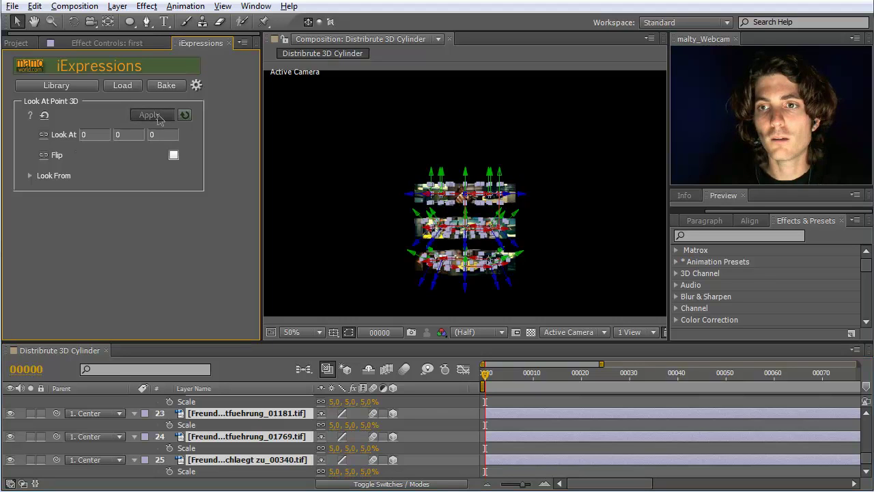
pyautogui.click(307, 188)
# Examine at 100% magnification how the images in the three cylinder rows are oriented
pyautogui.press('.')
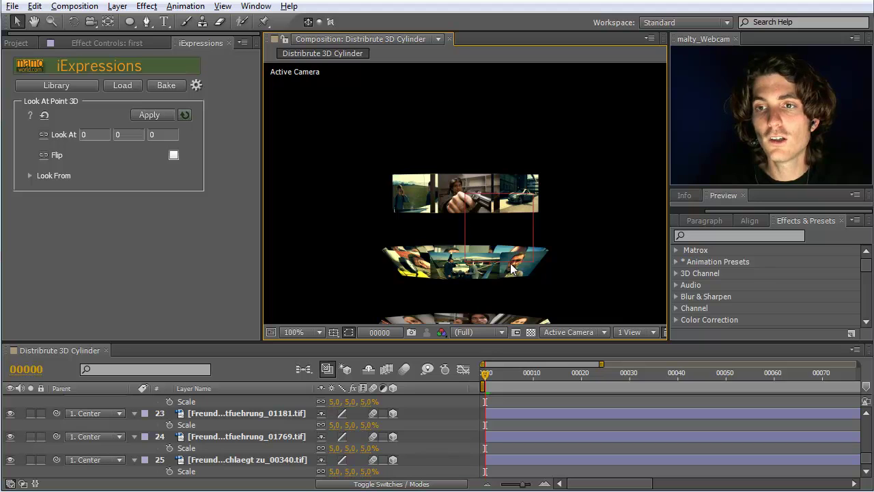
pyautogui.press(',')
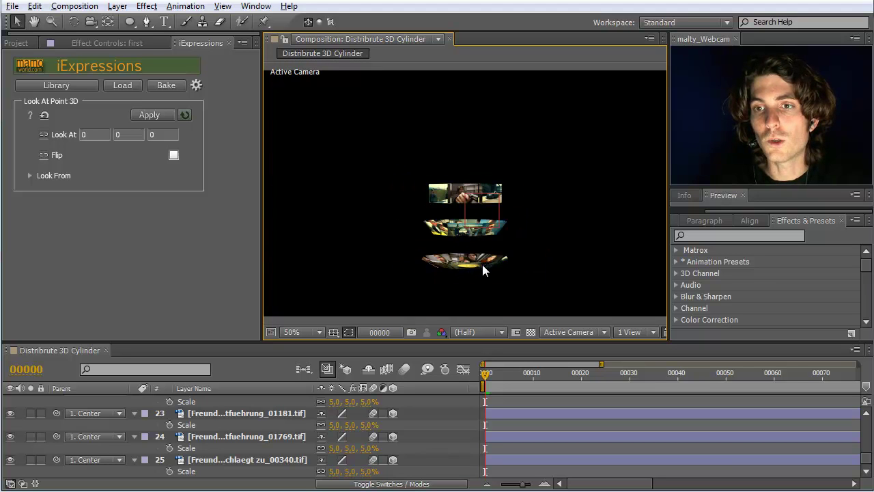
pyautogui.press('.')
pyautogui.press('space')
pyautogui.moveTo(482, 315); pyautogui.dragTo(468, 259)
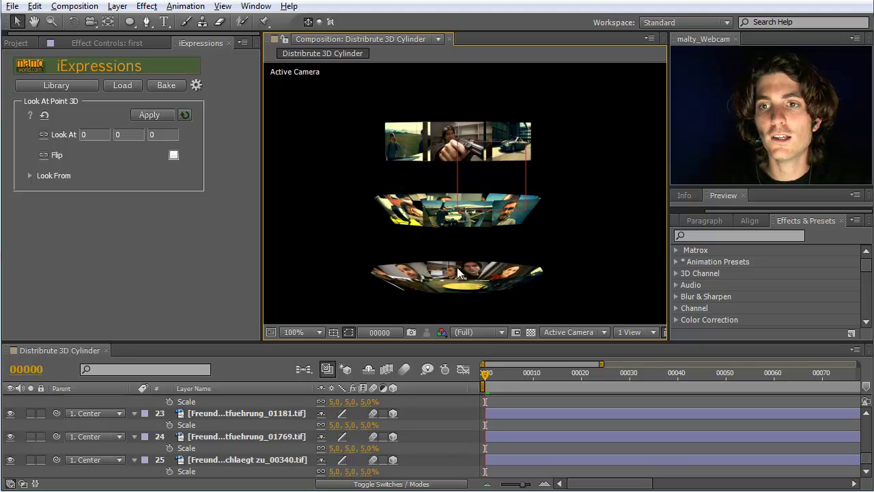
# Load the Look At Line 3D expression from the Layer Orientation group under Layer Placement in the iExpressions library
pyautogui.click(65, 87)
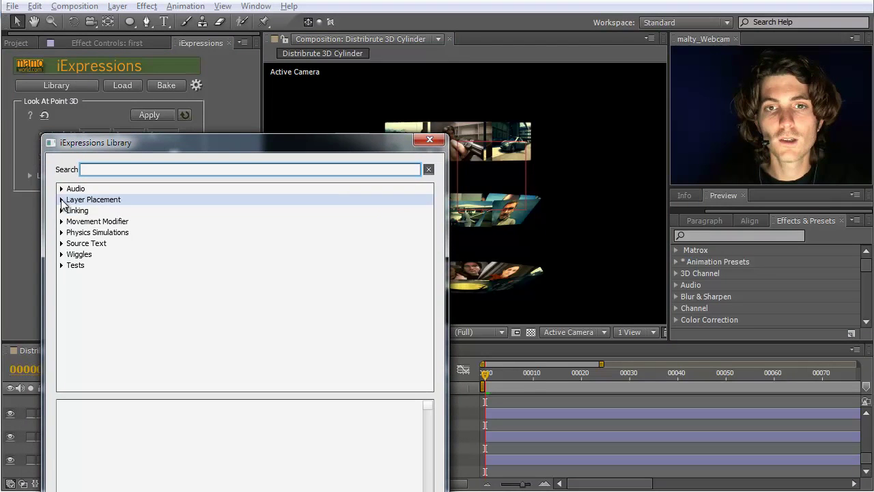
pyautogui.click(61, 199)
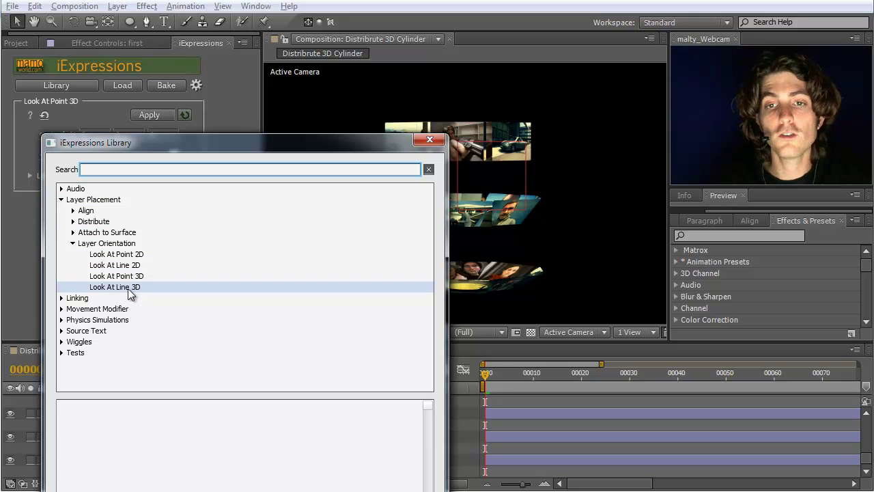
pyautogui.click(130, 290)
pyautogui.doubleClick(128, 289)
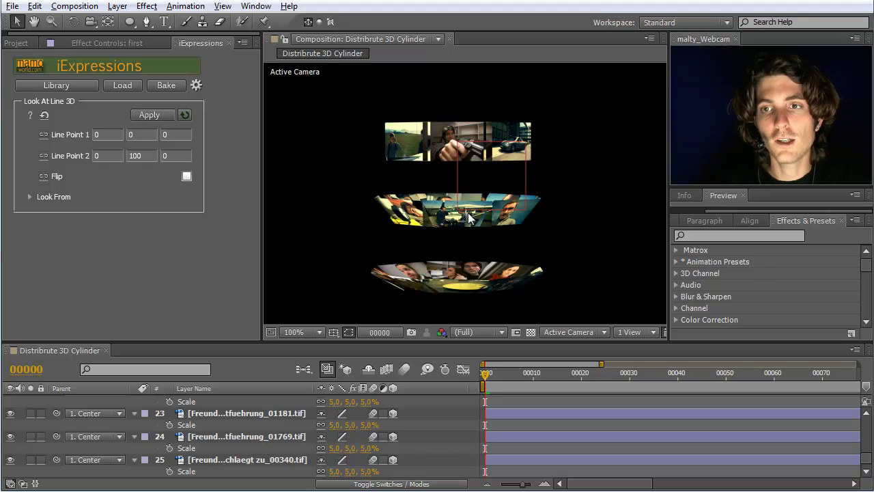
# Apply Look At Line 3D with line points 0, 0, 0 and 0, 100, 0 to all image layers, leaving out the Center null
pyautogui.click(135, 155)
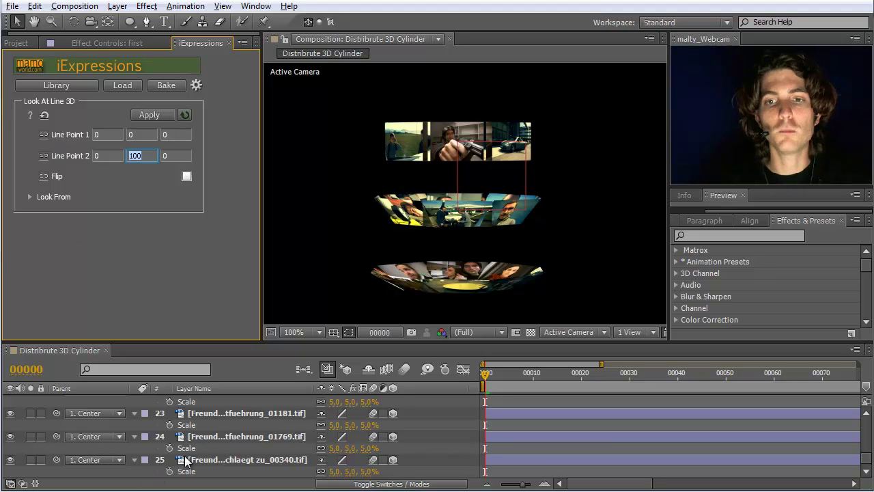
pyautogui.click(206, 462)
pyautogui.scroll(5, 207, 476)
pyautogui.scroll(3, 207, 476)
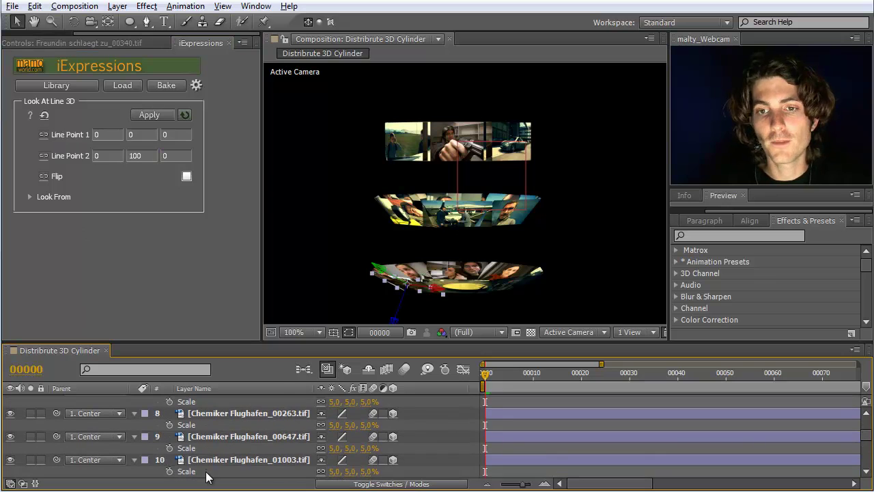
pyautogui.hotkey('ctrl', 'a')
pyautogui.scroll(4, 210, 462)
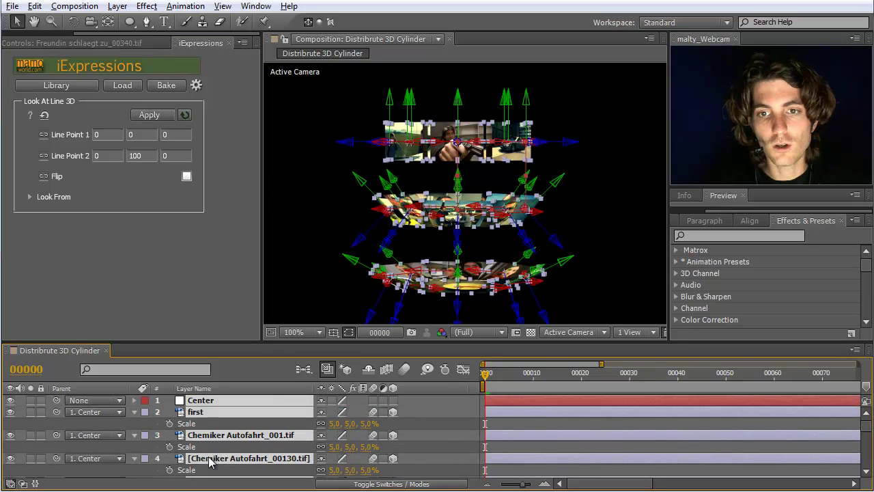
pyautogui.keyDown('ctrl'); pyautogui.click(199, 403); pyautogui.keyUp('ctrl')
pyautogui.click(141, 114)
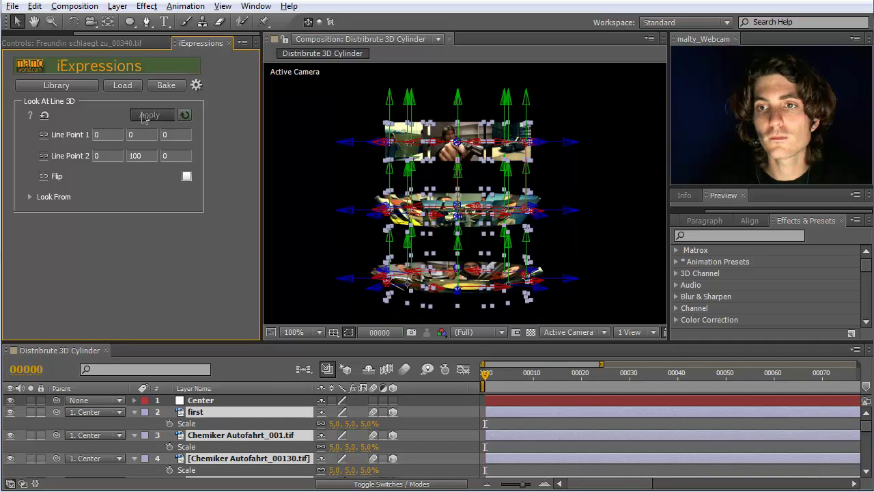
pyautogui.click(581, 245)
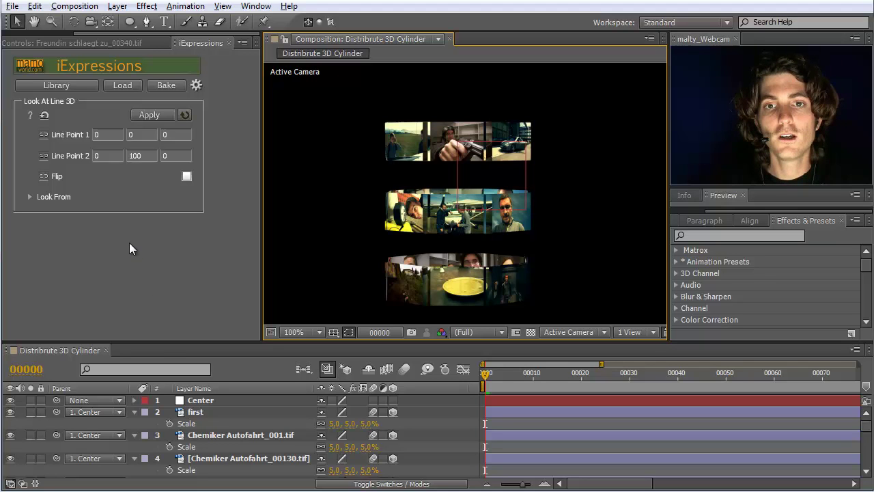
# Load the Distribute 3D Cylinder expression back into iExpressions from the Position property of layer "first"
pyautogui.click(200, 413)
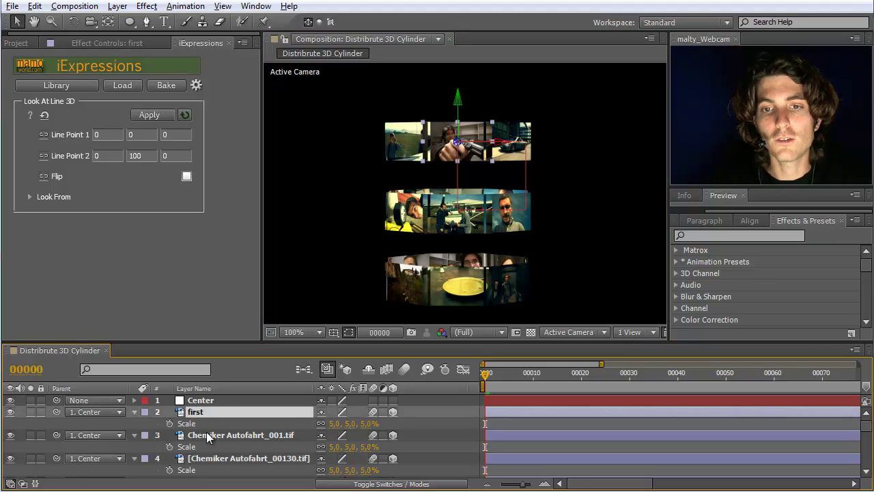
pyautogui.press('p')
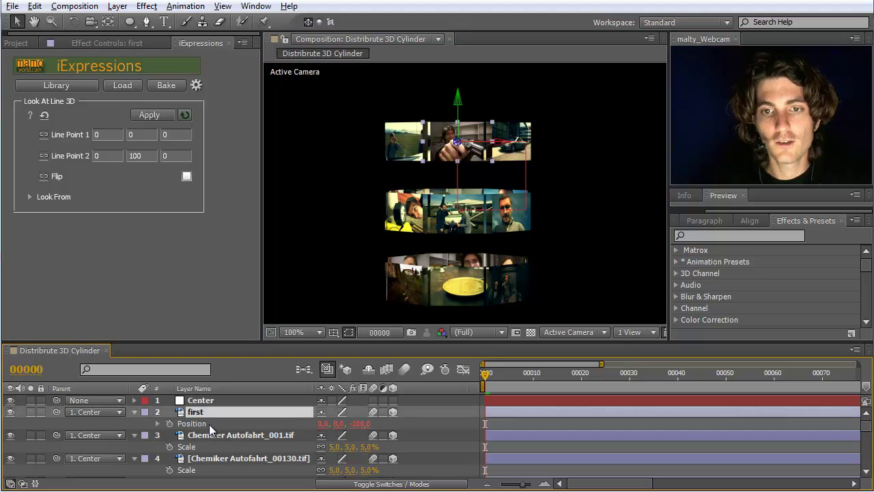
pyautogui.click(203, 425)
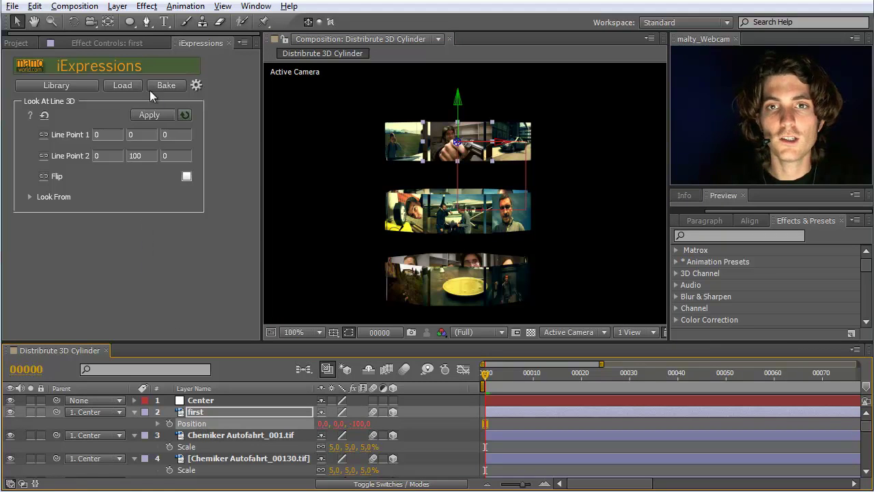
pyautogui.click(120, 85)
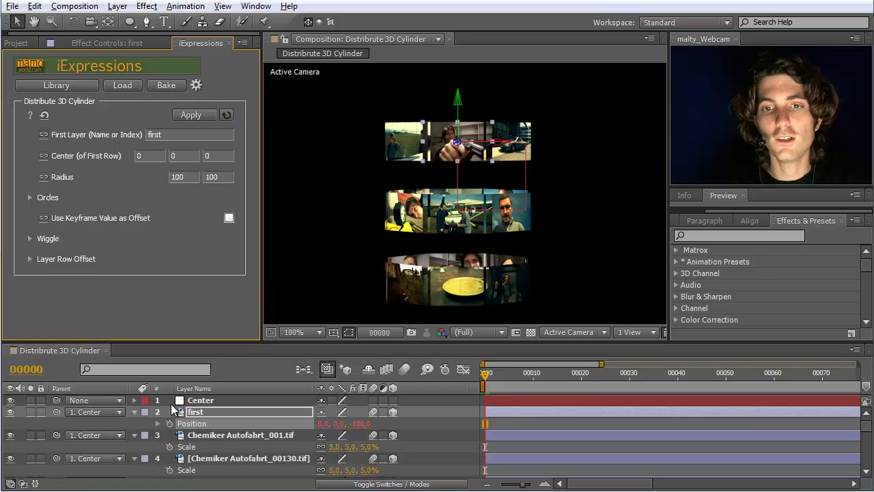
# Reapply Distribute 3D Cylinder to all image layers, leaving out the Center null
pyautogui.scroll(-10, 217, 437)
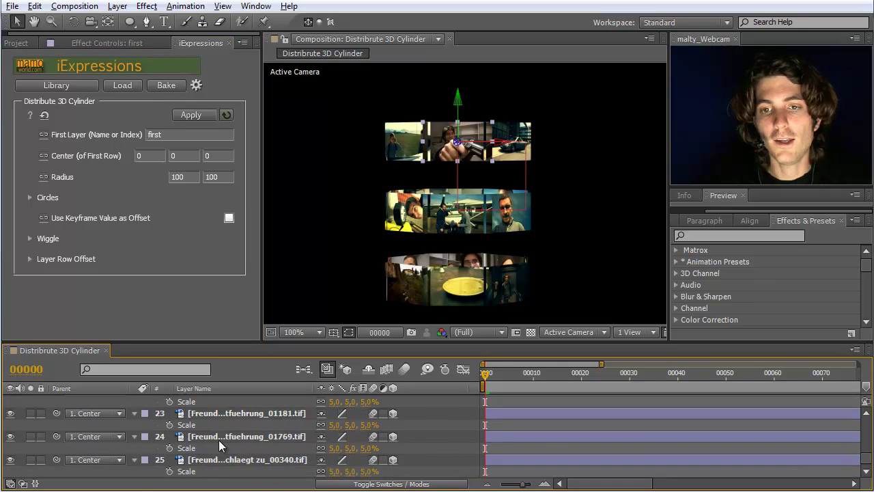
pyautogui.hotkey('ctrl', 'a')
pyautogui.scroll(10, 216, 467)
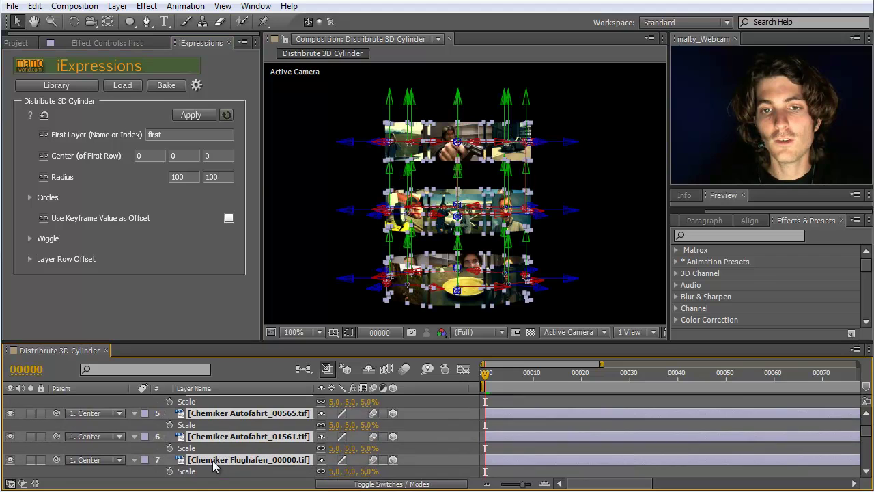
pyautogui.click(192, 118)
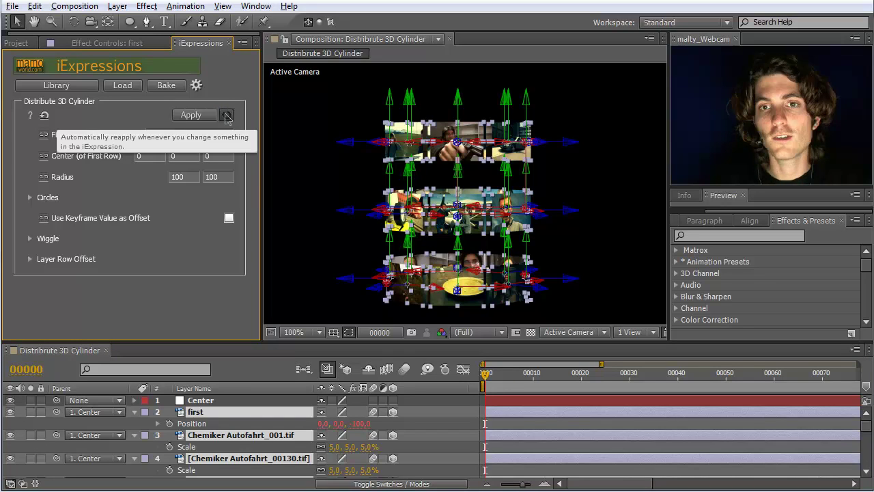
# Link the Radius of Distribute 3D Cylinder to a new control created on the Center null
pyautogui.click(209, 402)
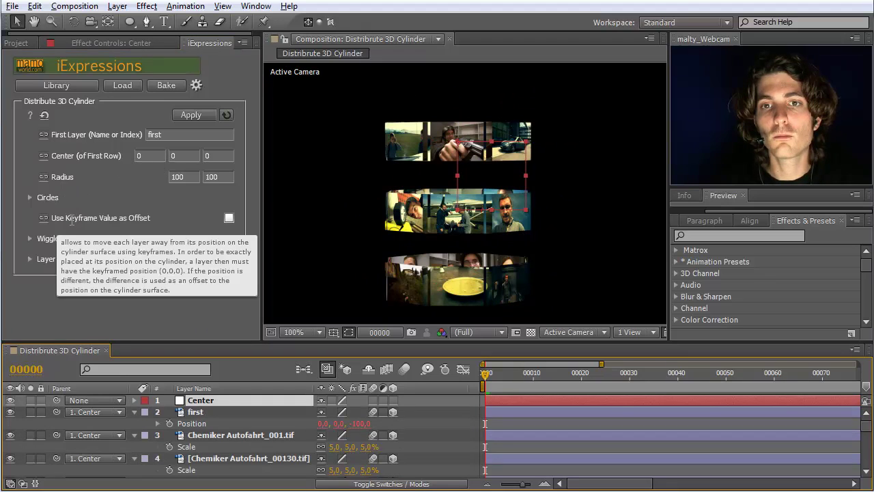
pyautogui.moveTo(61, 179)
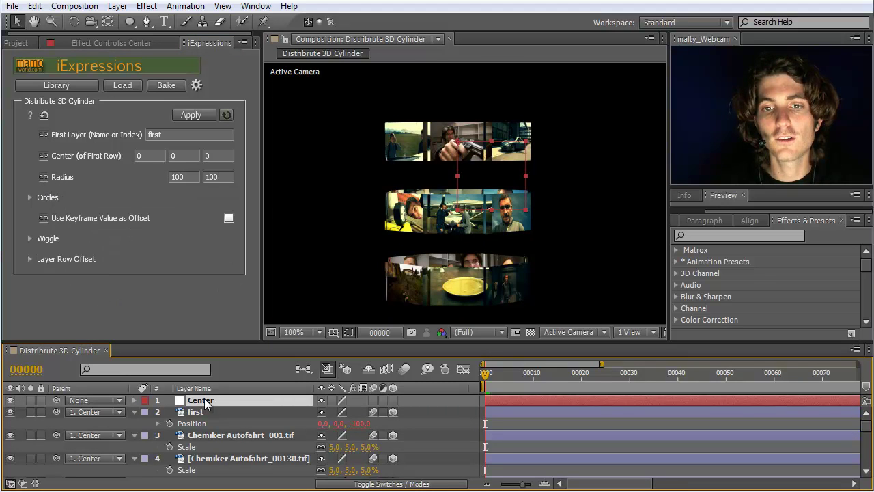
pyautogui.click(45, 175)
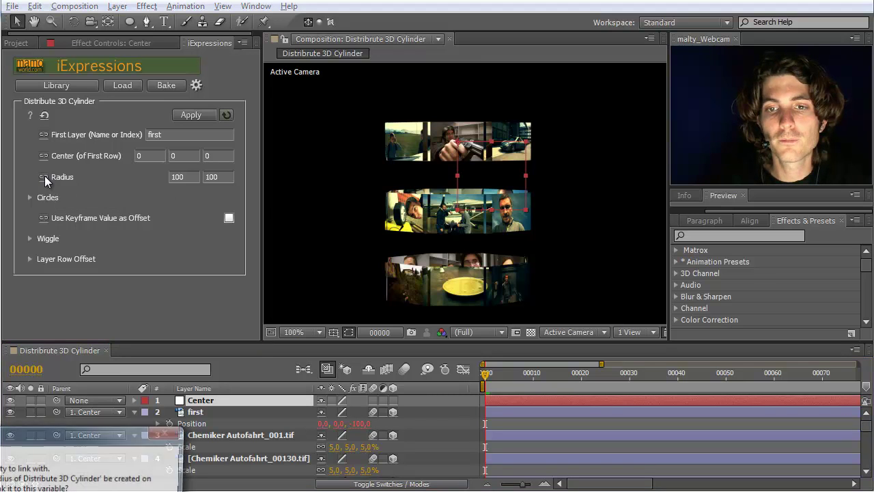
pyautogui.moveTo(79, 436); pyautogui.dragTo(249, 273)
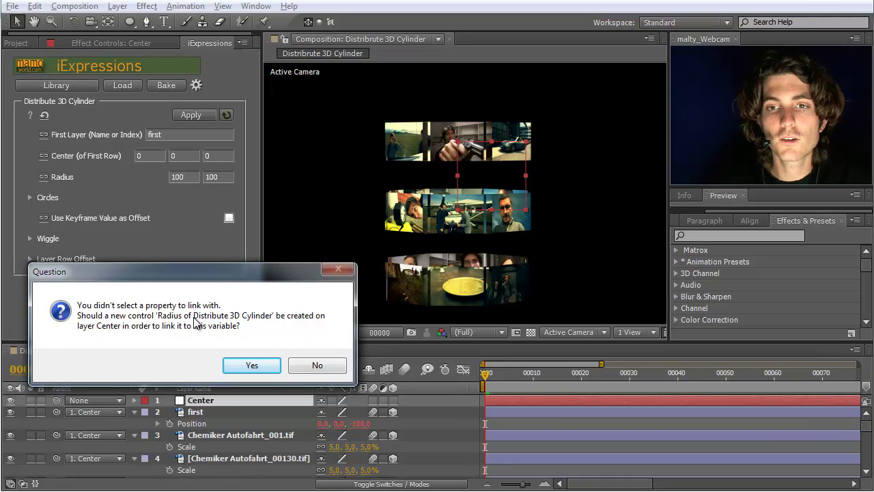
pyautogui.click(250, 367)
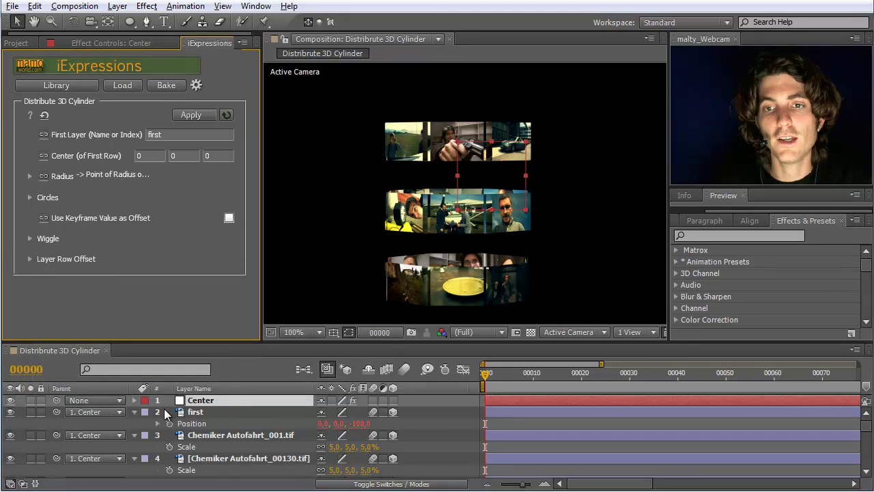
# Reveal the Point value of the Radius of Distribute 3D Cylinder control among the Center null's effects
pyautogui.click(134, 401)
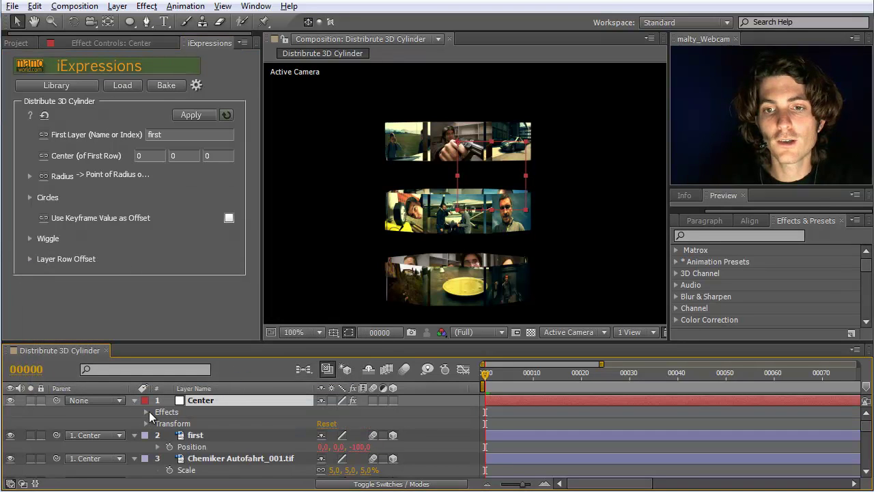
pyautogui.click(146, 411)
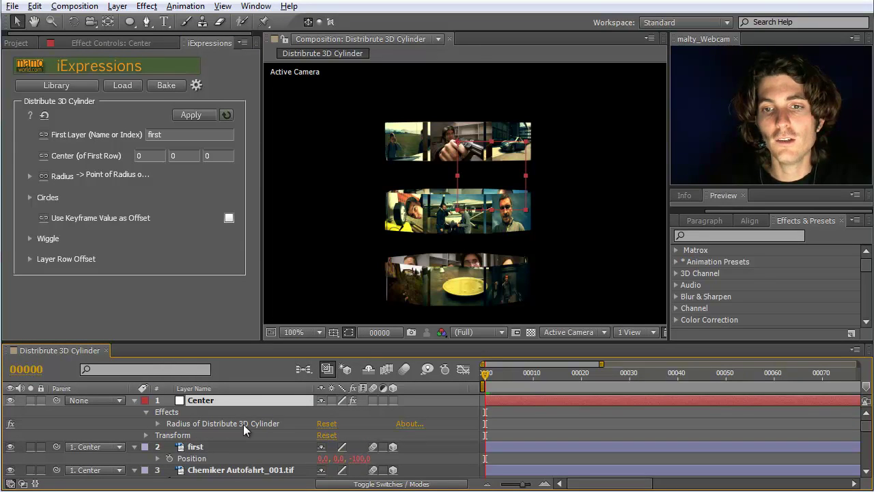
pyautogui.click(159, 423)
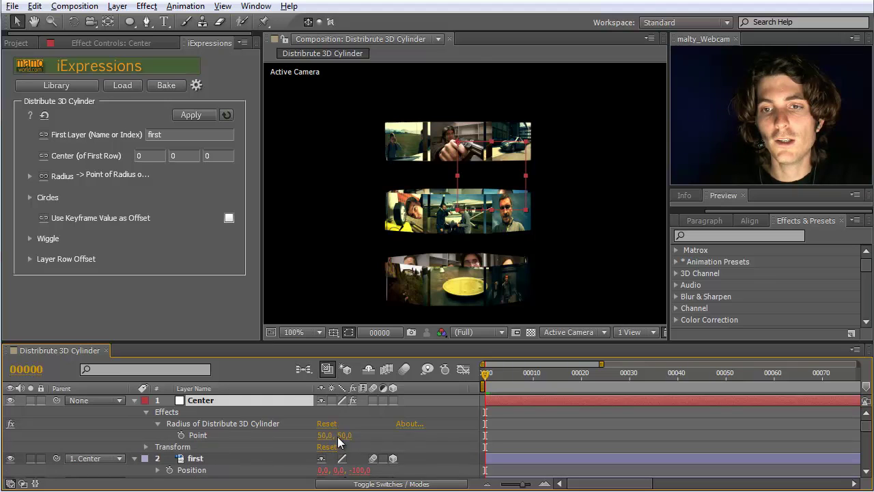
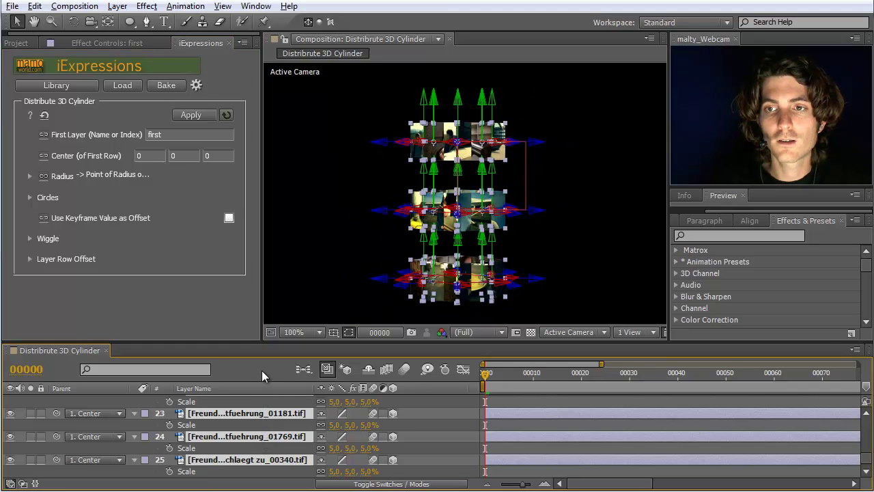
# Collapse the Scale properties of all image layers and clear the layer selection
pyautogui.press('s')
pyautogui.scroll(3, 269, 441)
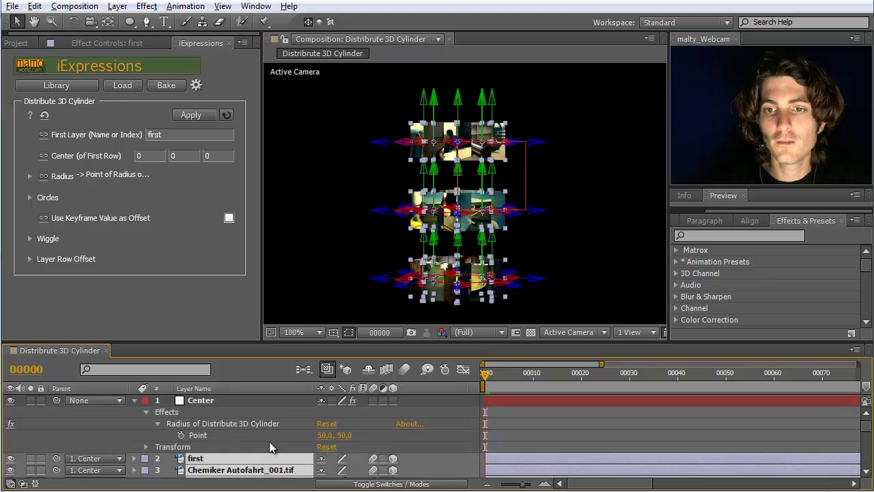
pyautogui.click(526, 235)
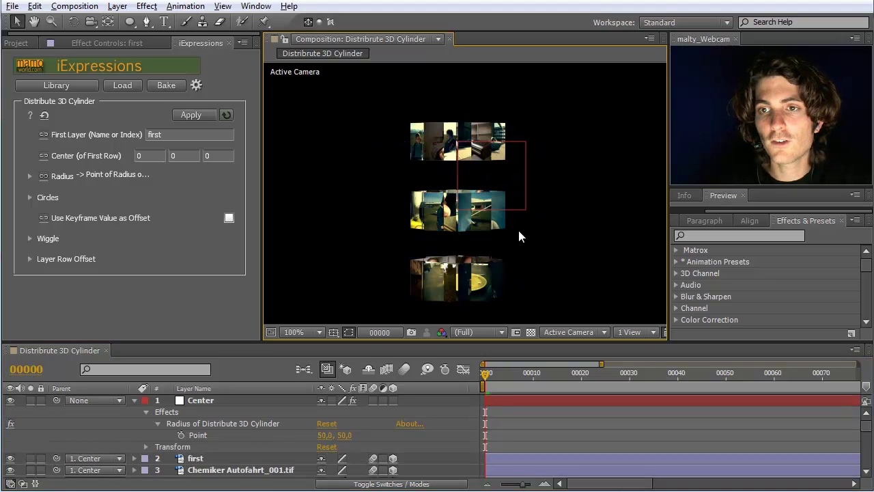
# Set the Center null's Radius control Point to 200, 200 and show the composition in 4 Views
pyautogui.click(325, 435)
pyautogui.write('200')
pyautogui.press('Return')
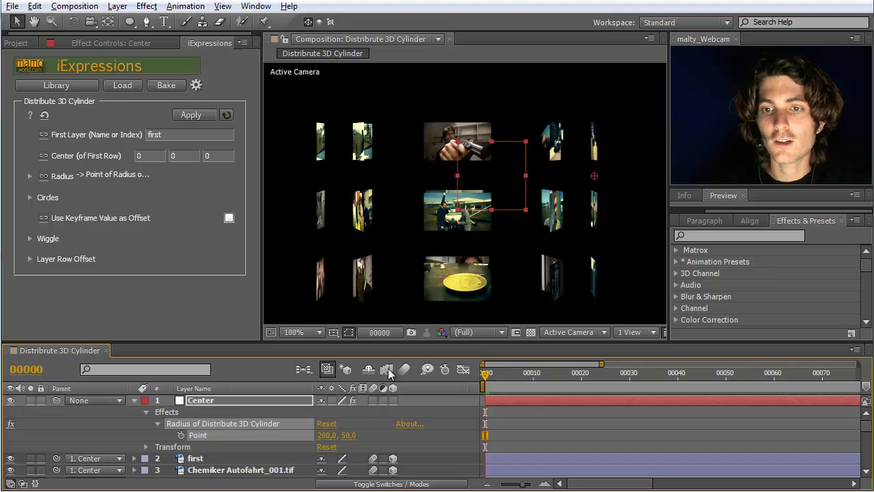
pyautogui.click(350, 435)
pyautogui.write('200')
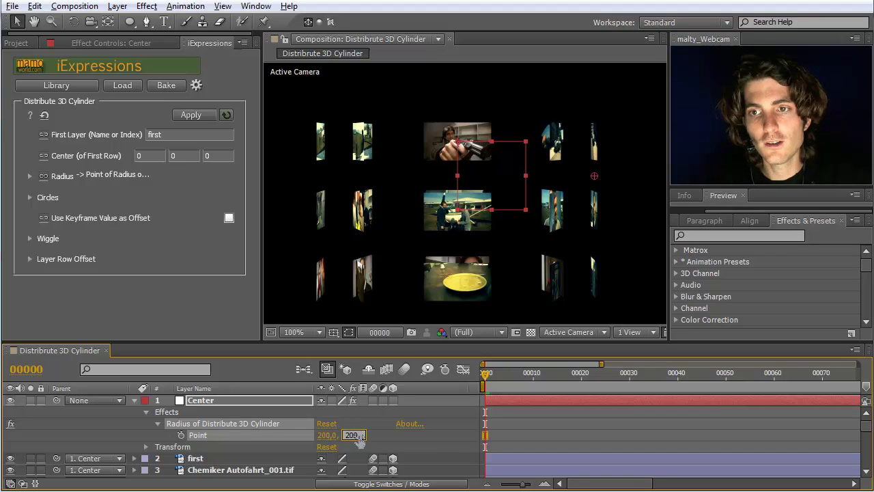
pyautogui.press('Return')
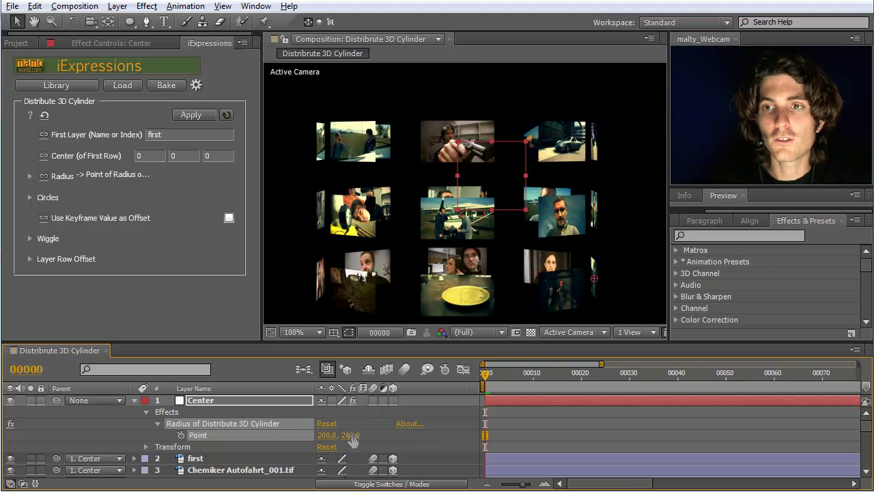
pyautogui.click(656, 333)
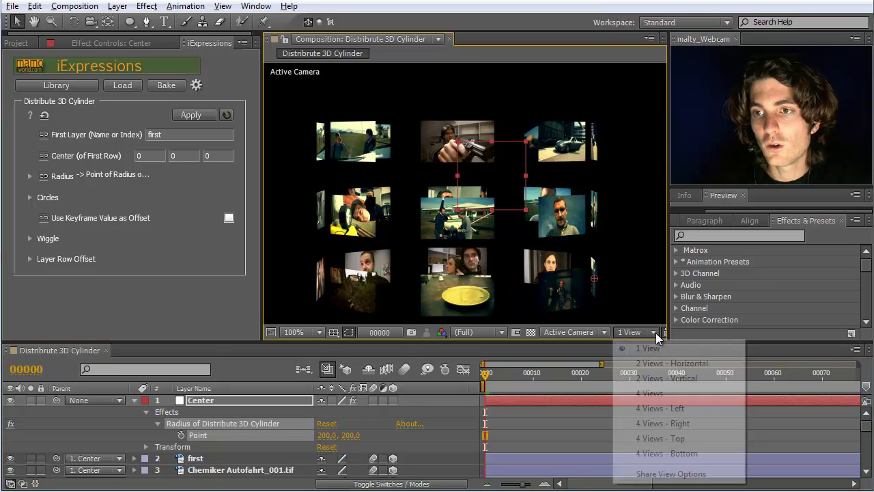
pyautogui.click(653, 394)
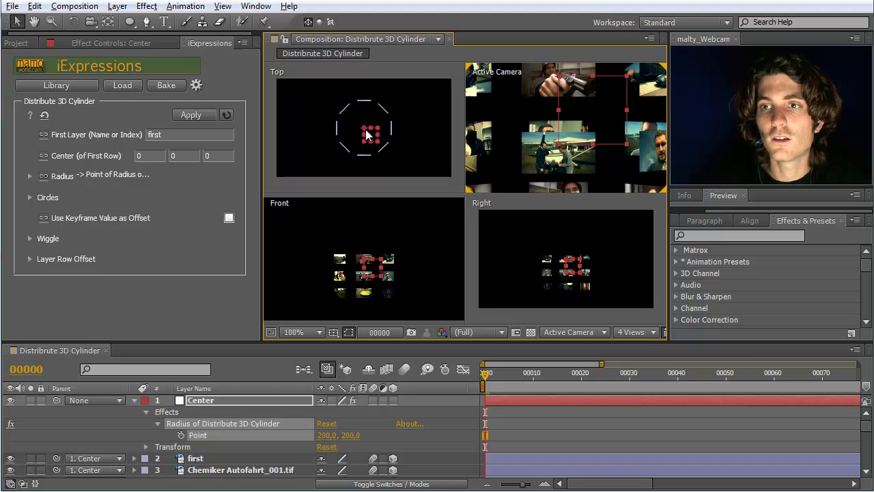
# Try an elliptical cylinder by setting the second value of the Radius control Point to 100, and return it to 200
pyautogui.click(350, 436)
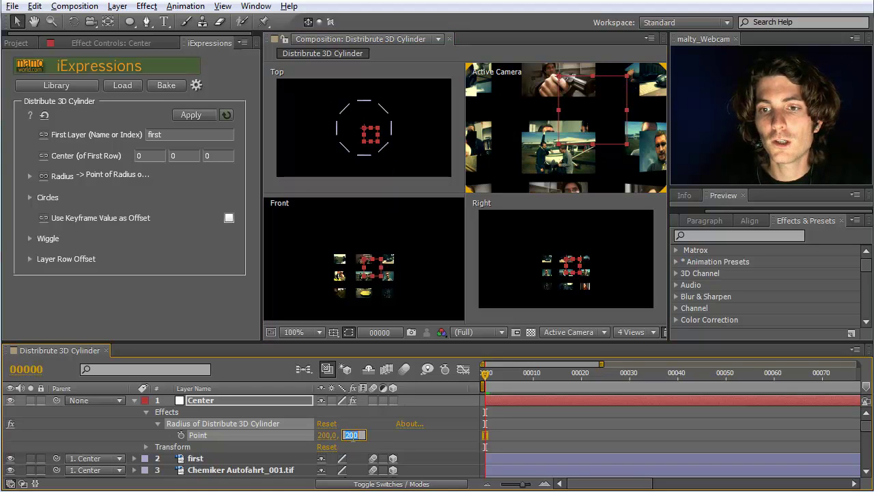
pyautogui.write('100')
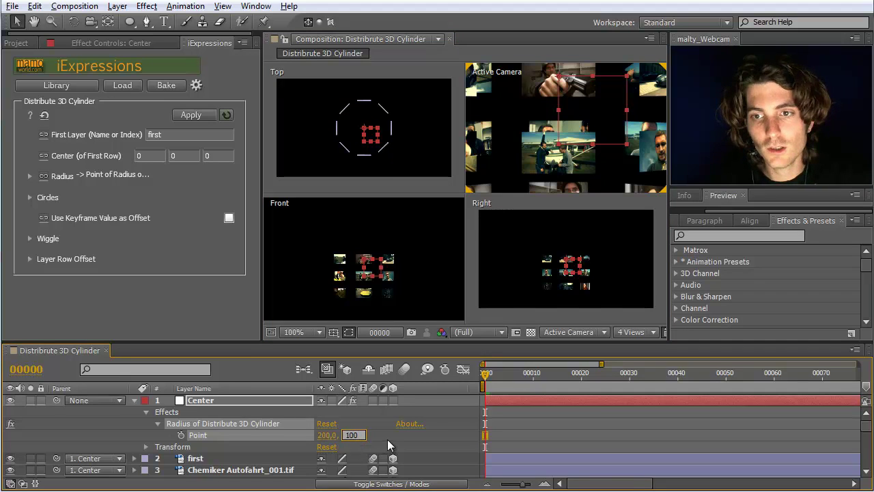
pyautogui.click(387, 440)
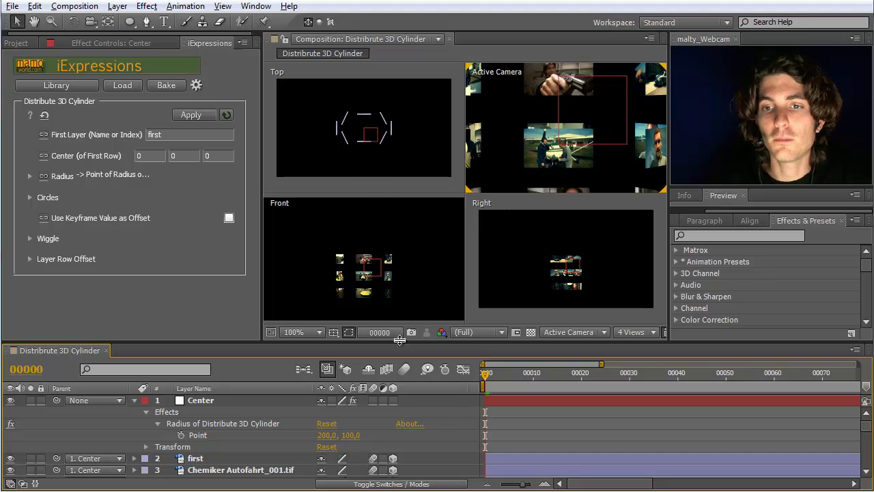
pyautogui.click(350, 436)
pyautogui.write('200')
pyautogui.press('Return')
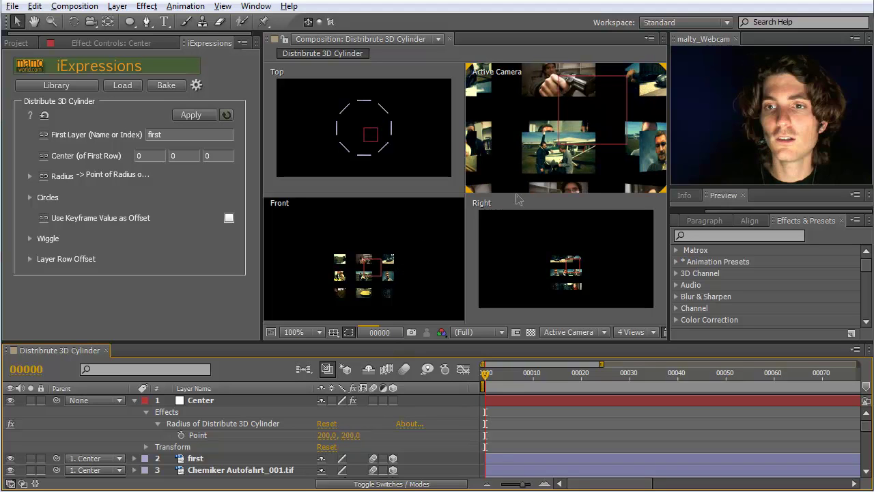
# Show the composition in 1 View at 50% magnification
pyautogui.scroll(-2, 532, 164)
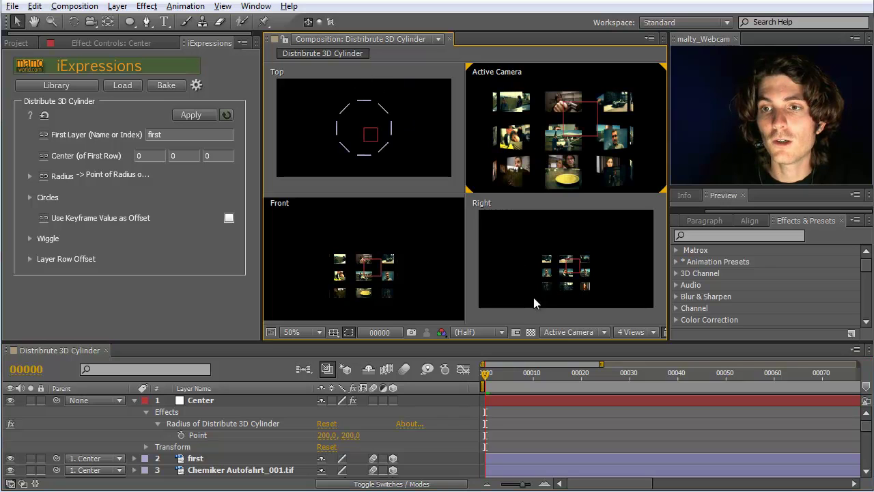
pyautogui.click(642, 333)
pyautogui.click(642, 350)
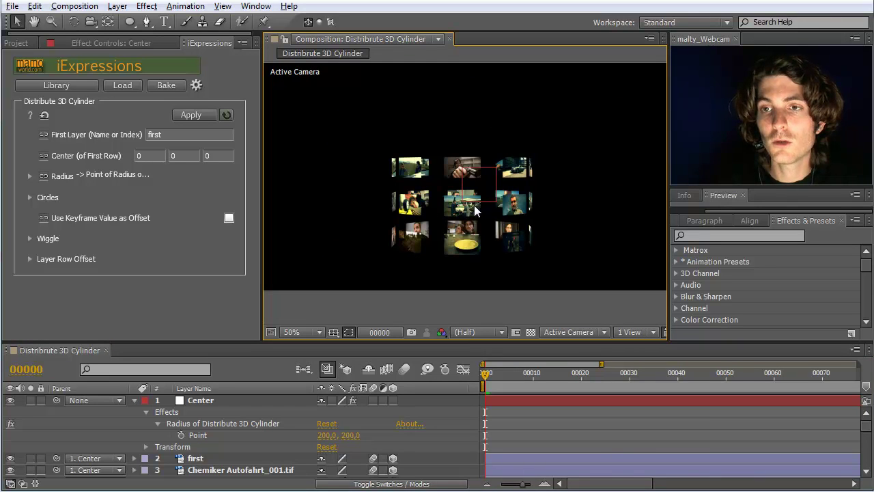
# Try rotating the Center null by 28°, and return its rotation to 0°
pyautogui.click(208, 401)
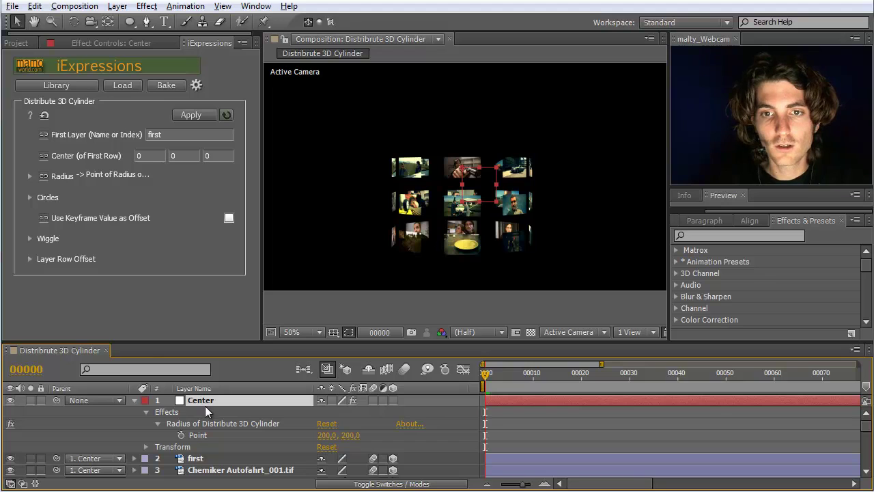
pyautogui.press('r')
pyautogui.moveTo(334, 412); pyautogui.dragTo(357, 412)
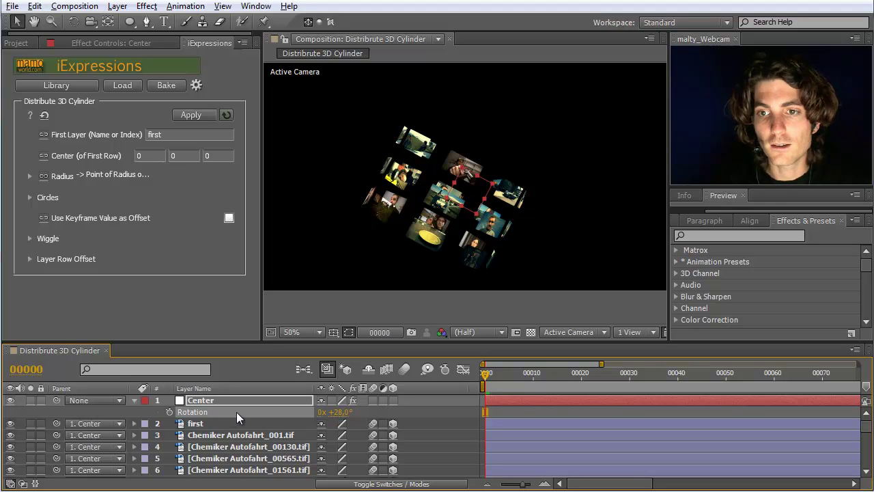
pyautogui.click(337, 412)
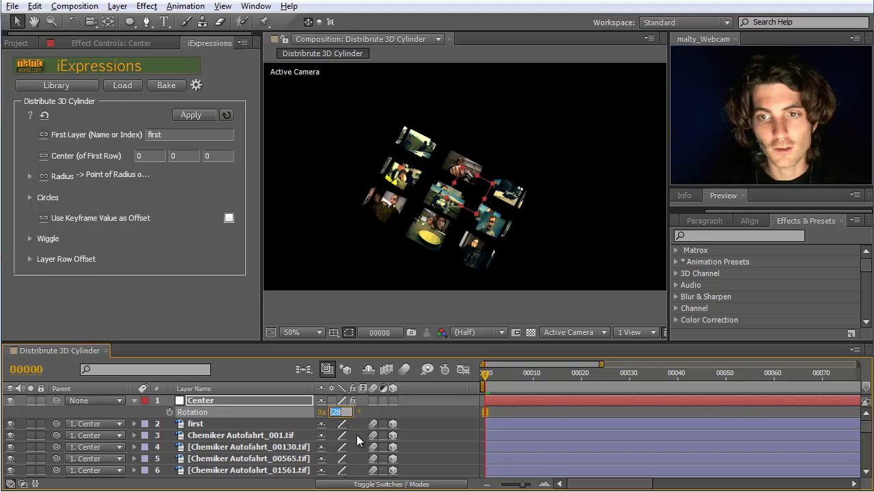
pyautogui.write('0')
pyautogui.press('Return')
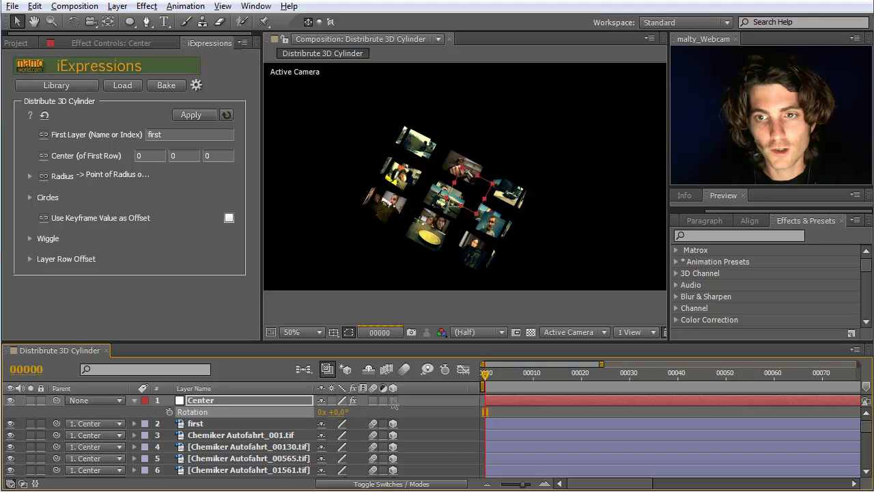
# Make the Center null a 3D layer and set its Y Rotation to 48° to turn the cylinder
pyautogui.click(393, 400)
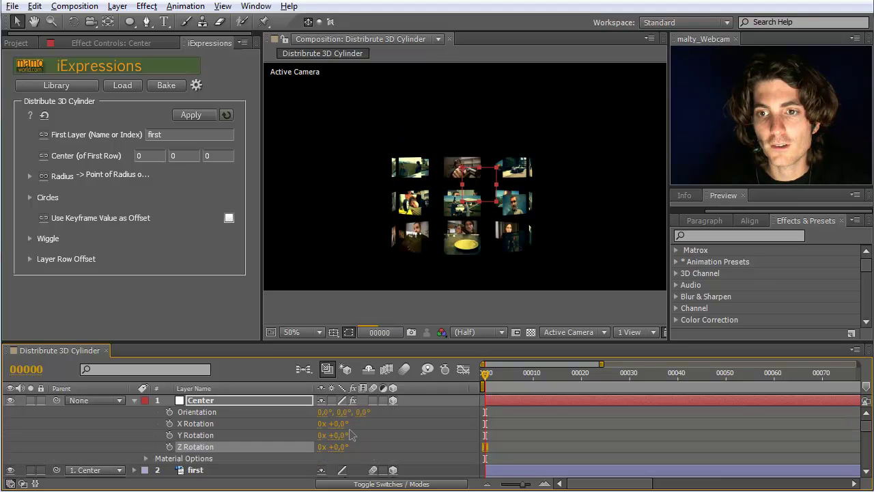
pyautogui.moveTo(342, 435); pyautogui.dragTo(370, 438)
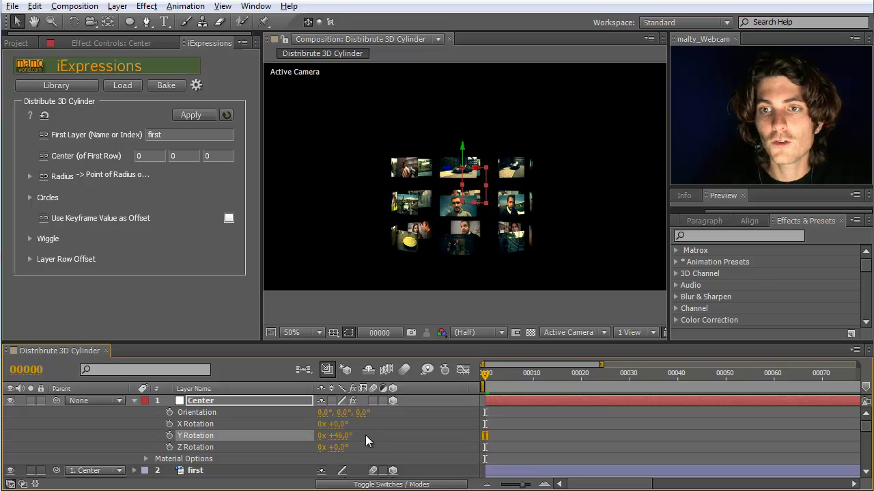
pyautogui.press('Return')
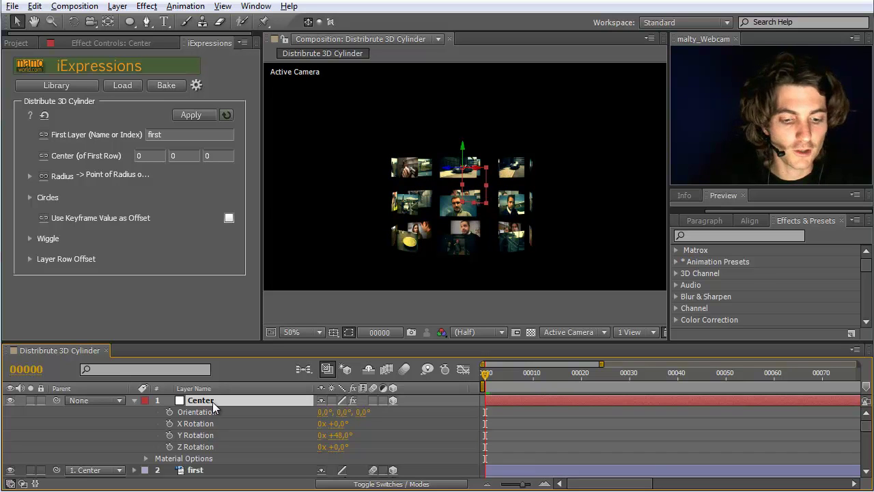
# Keyframe the Center null's Position at frame 0, set its Y value to 0 at frame 16, and preview the movement at frame 5
pyautogui.hotkey('shift', 'p')
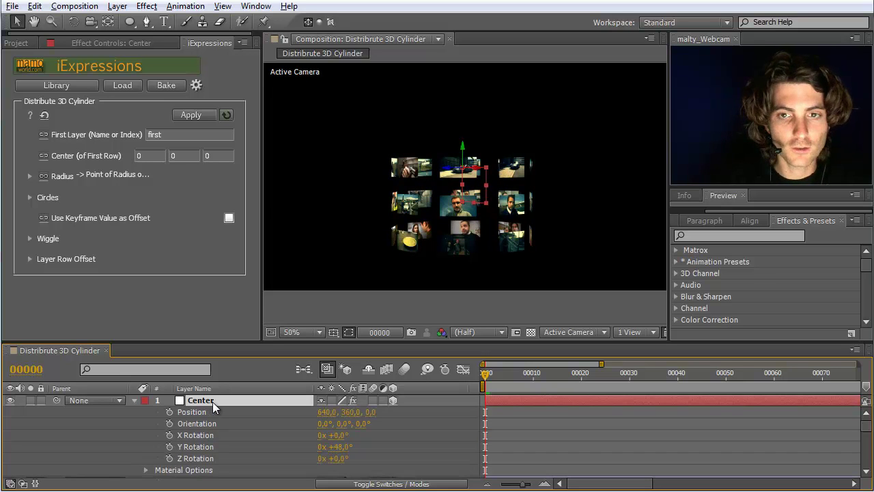
pyautogui.click(169, 412)
pyautogui.moveTo(486, 373); pyautogui.dragTo(489, 374)
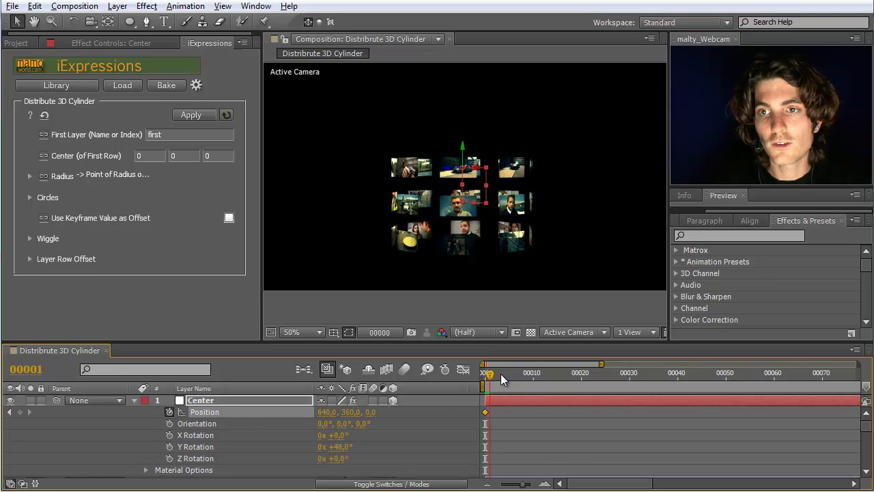
pyautogui.click(530, 372)
pyautogui.click(566, 372)
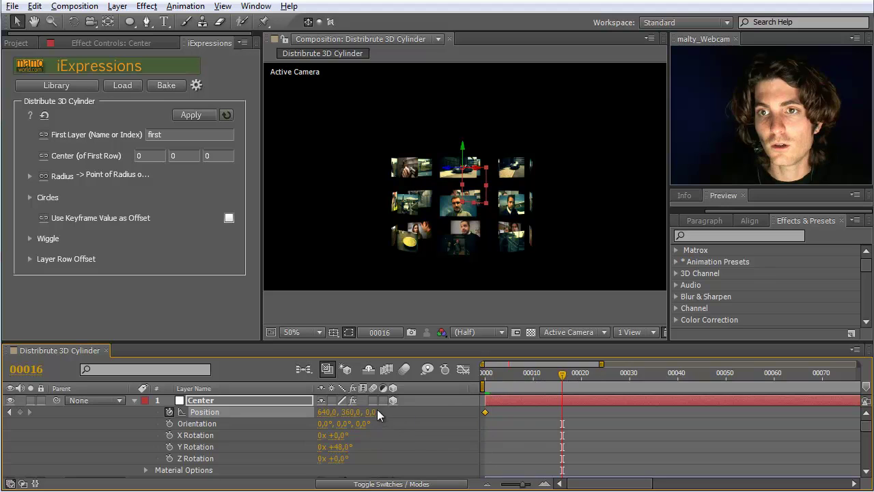
pyautogui.click(349, 412)
pyautogui.press('Return')
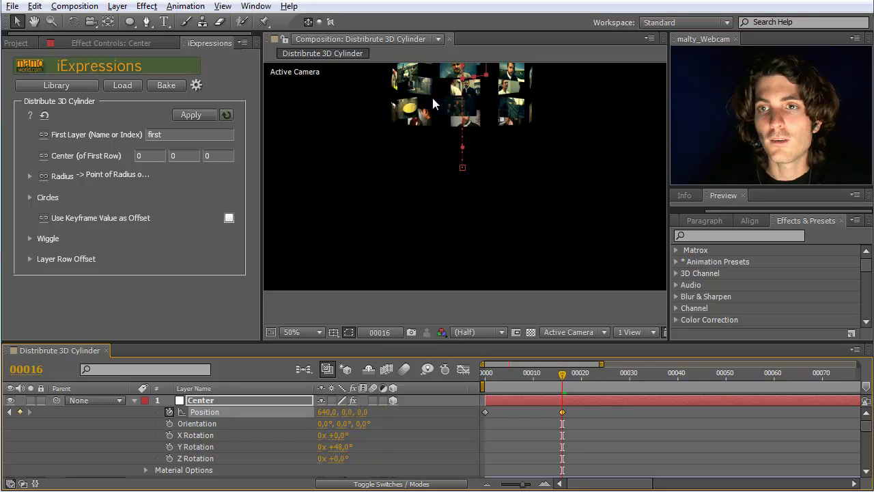
pyautogui.click(534, 375)
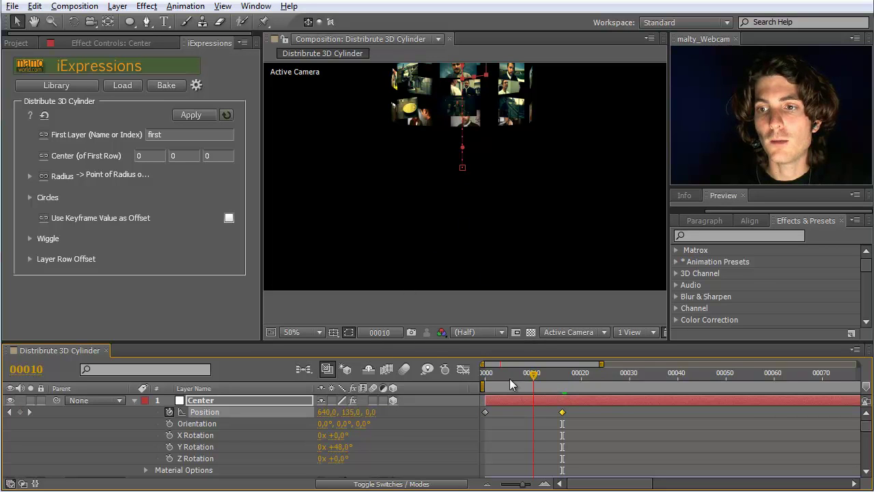
pyautogui.click(509, 376)
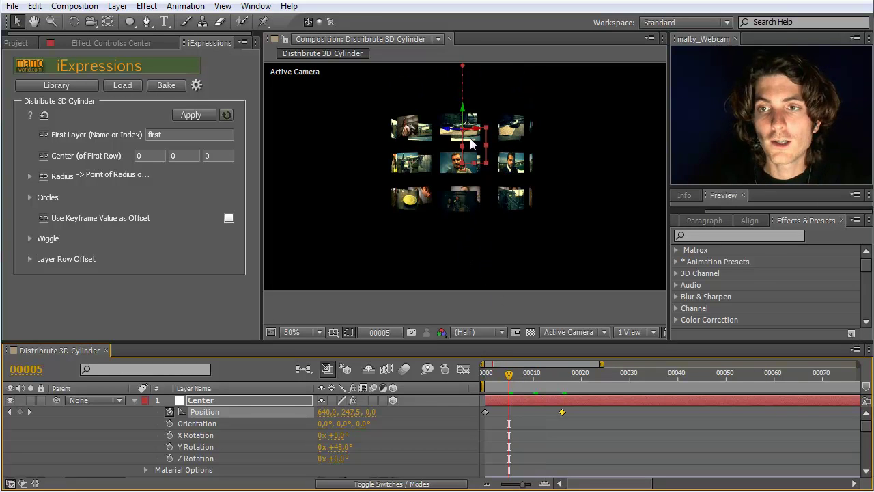
# Set the Row Offset of Distribute 3D Cylinder to 1 and apply the iExpression to all image layers
pyautogui.click(29, 259)
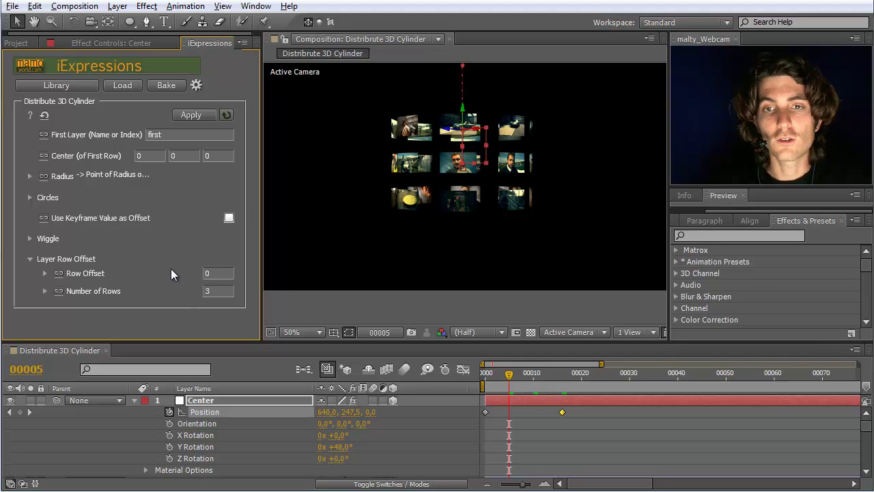
pyautogui.click(218, 273)
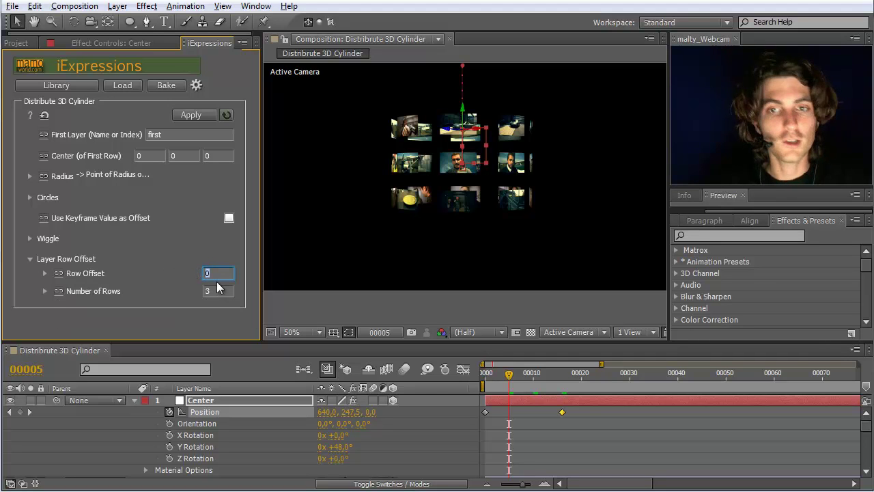
pyautogui.write('1')
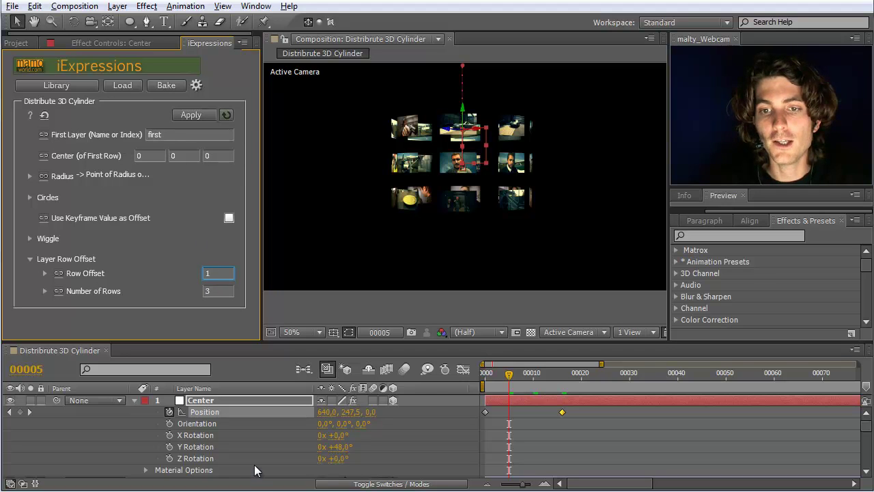
pyautogui.click(188, 473)
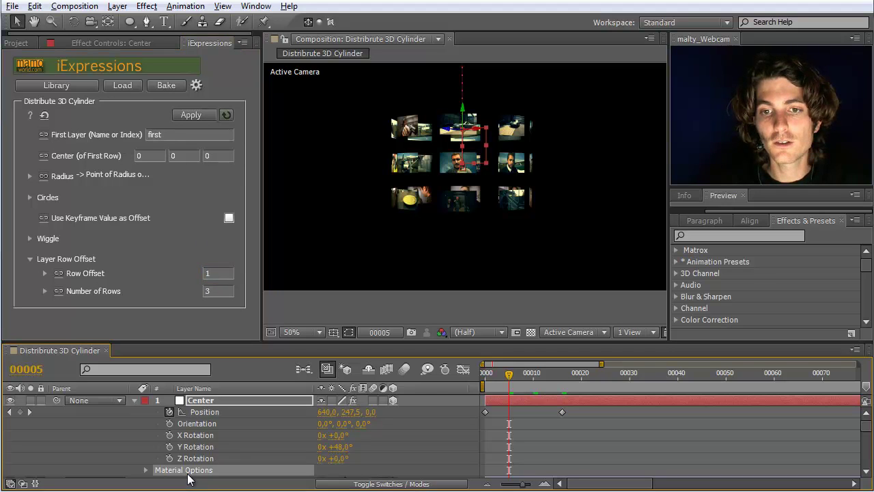
pyautogui.click(135, 401)
pyautogui.click(192, 413)
pyautogui.scroll(-6, 209, 430)
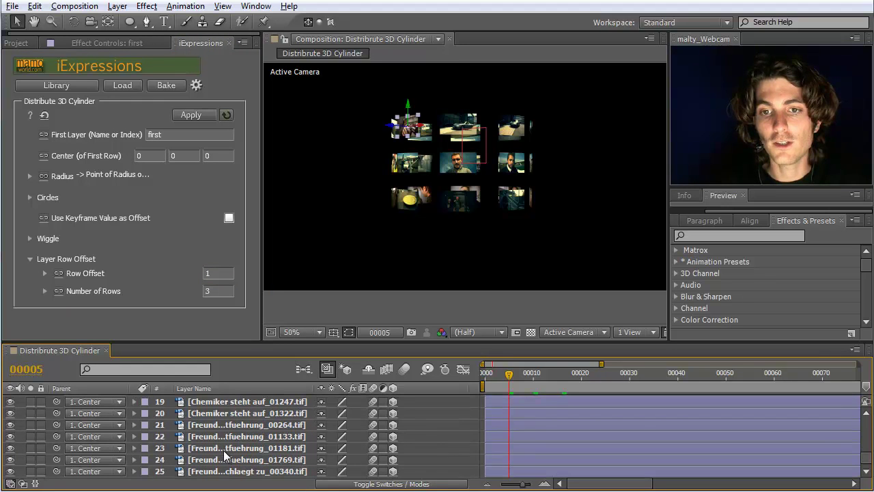
pyautogui.keyDown('shift'); pyautogui.click(209, 472); pyautogui.keyUp('shift')
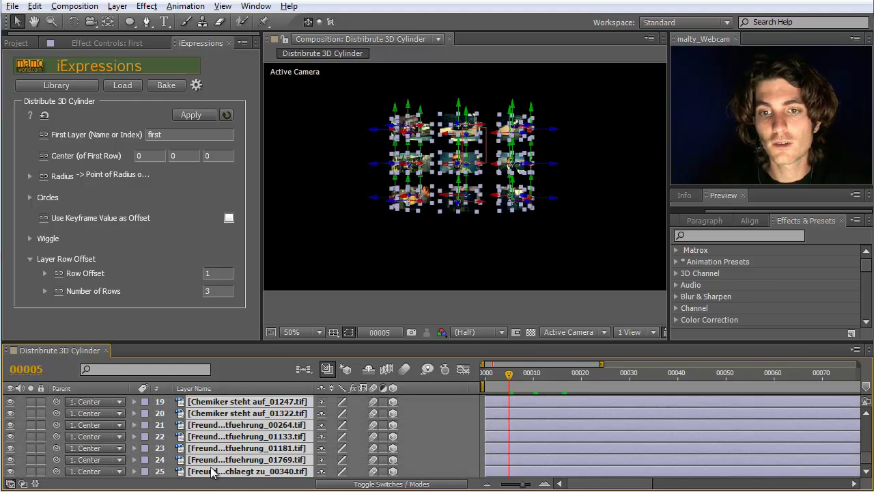
pyautogui.click(188, 115)
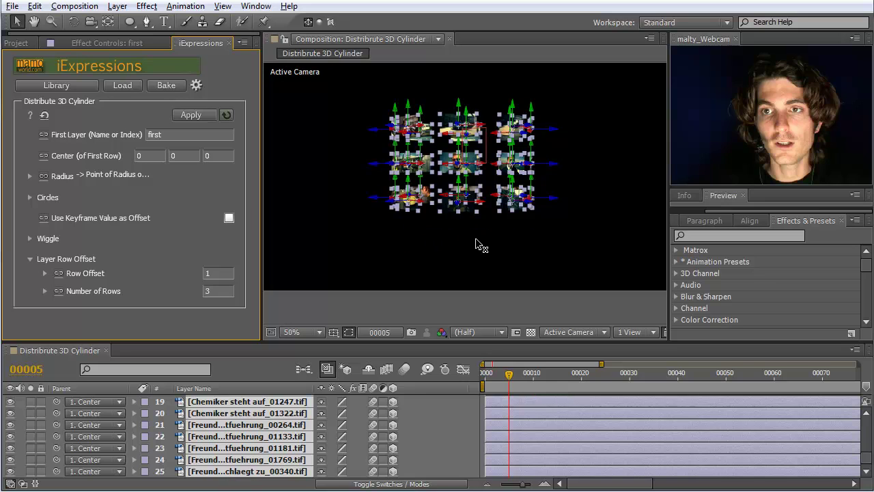
pyautogui.click(563, 240)
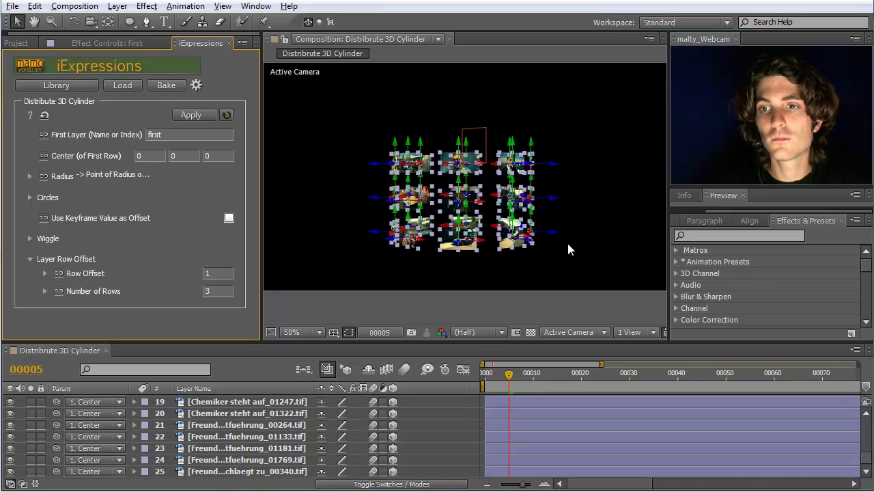
# Try a Number of Rows of 4 in the Layer Row Offset settings, applying the iExpression to all image layers
pyautogui.click(209, 273)
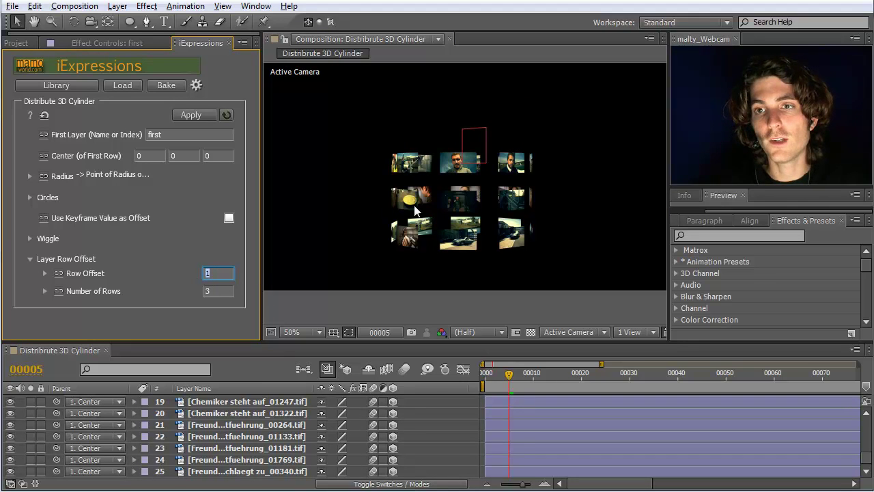
pyautogui.click(210, 292)
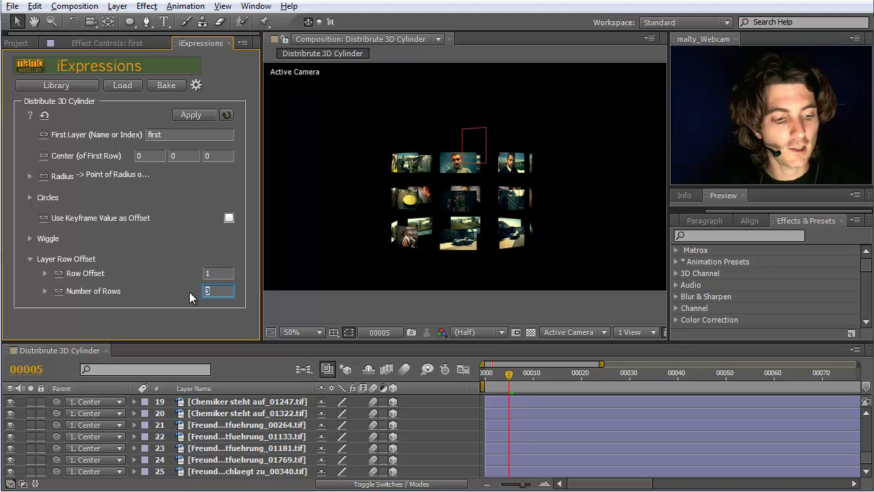
pyautogui.write('4')
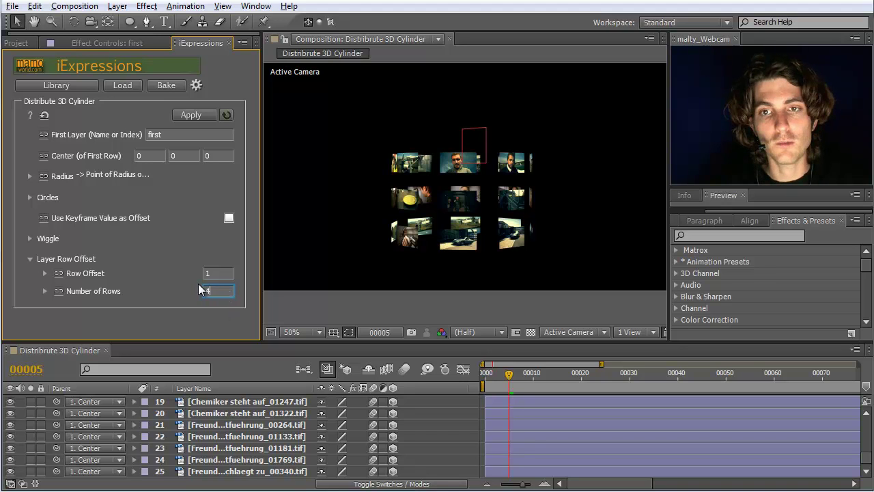
pyautogui.click(221, 403)
pyautogui.scroll(6, 225, 438)
pyautogui.click(198, 413)
pyautogui.scroll(-5, 219, 443)
pyautogui.keyDown('shift'); pyautogui.click(212, 472); pyautogui.keyUp('shift')
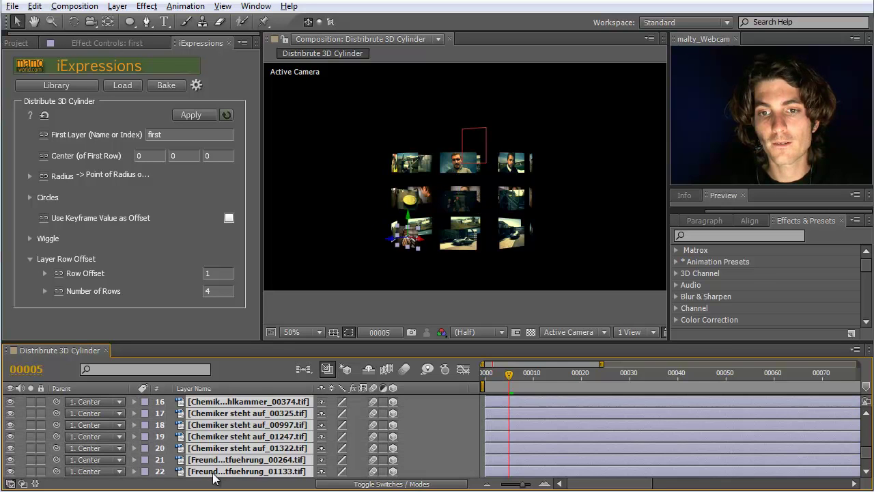
pyautogui.scroll(-1, 253, 437)
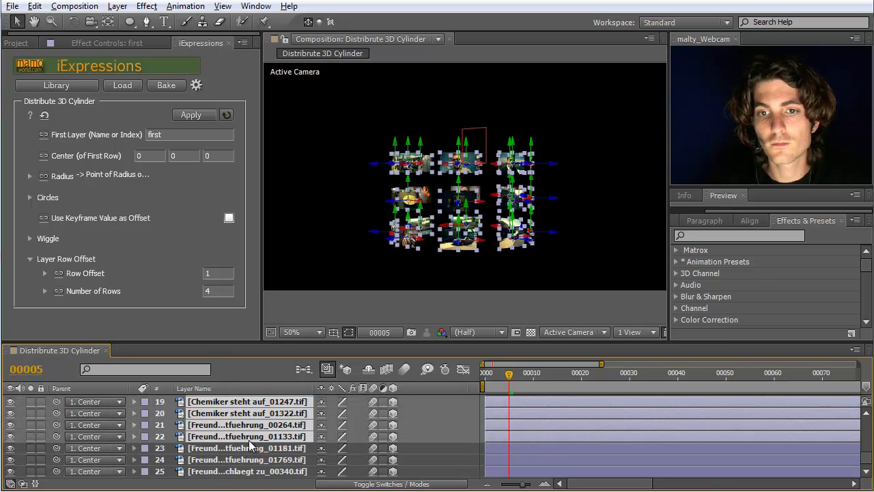
pyautogui.keyDown('shift'); pyautogui.click(230, 472); pyautogui.keyUp('shift')
pyautogui.click(202, 115)
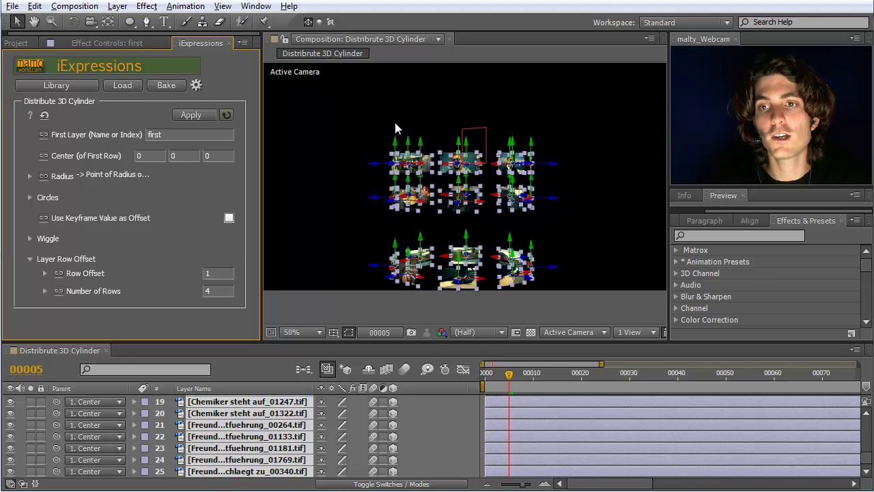
pyautogui.click(589, 238)
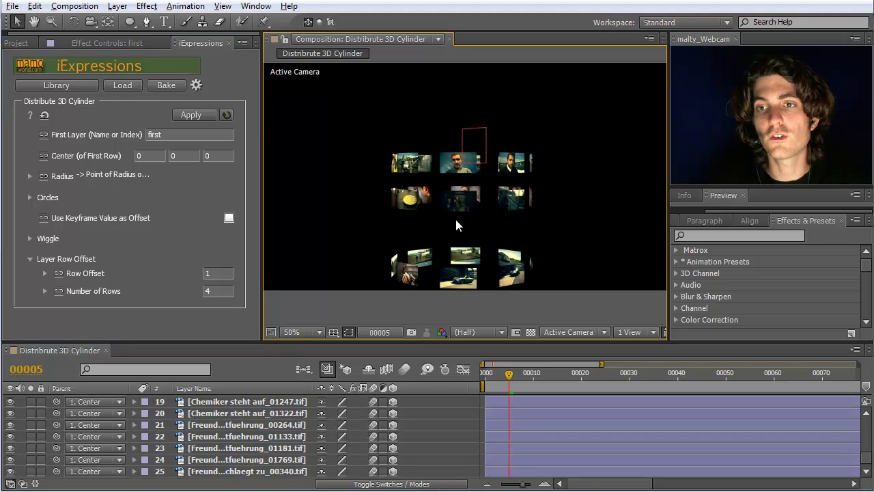
# Set the Number of Rows back to 3 and reapply the iExpression to every layer except the Center null
pyautogui.click(204, 291)
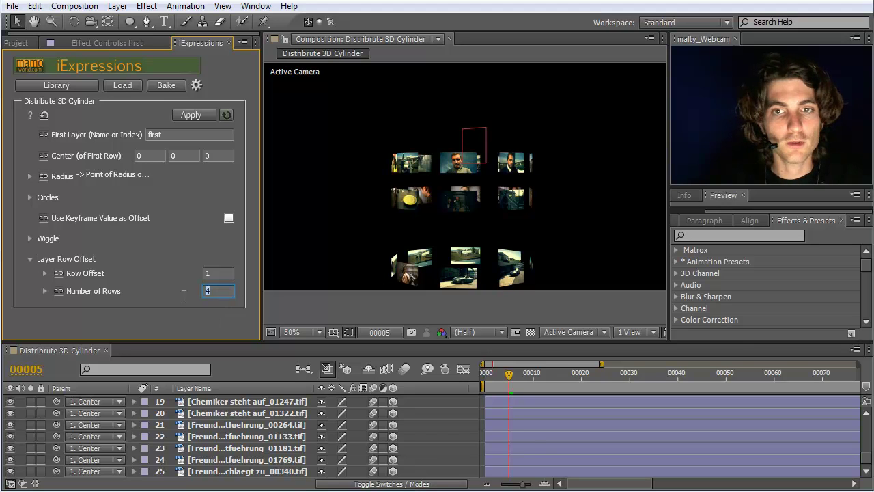
pyautogui.write('3')
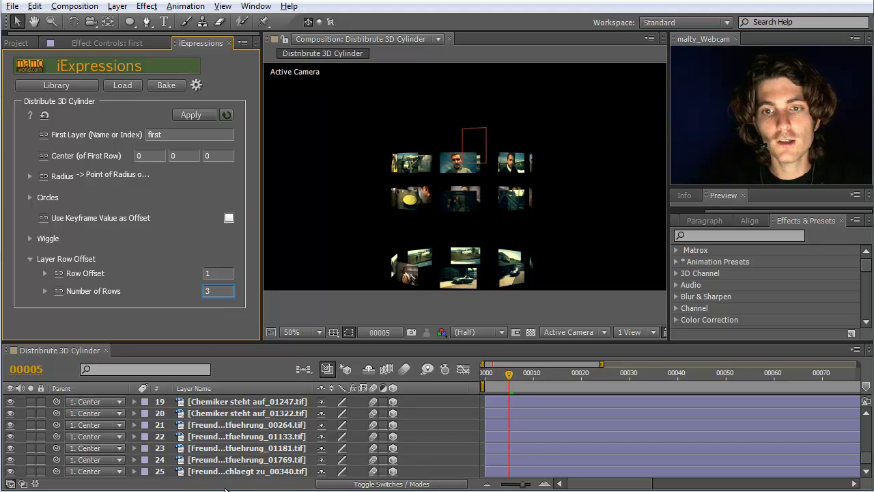
pyautogui.click(227, 472)
pyautogui.scroll(6, 228, 468)
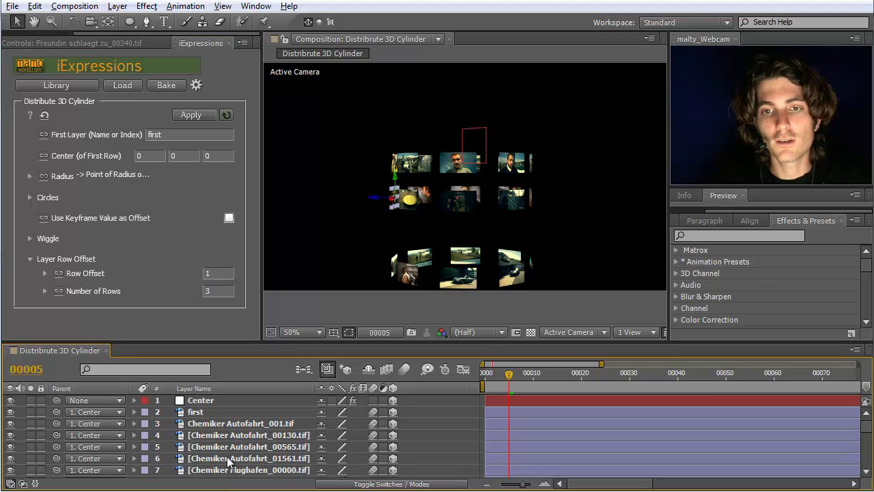
pyautogui.hotkey('ctrl', 'a')
pyautogui.keyDown('ctrl'); pyautogui.click(200, 401); pyautogui.keyUp('ctrl')
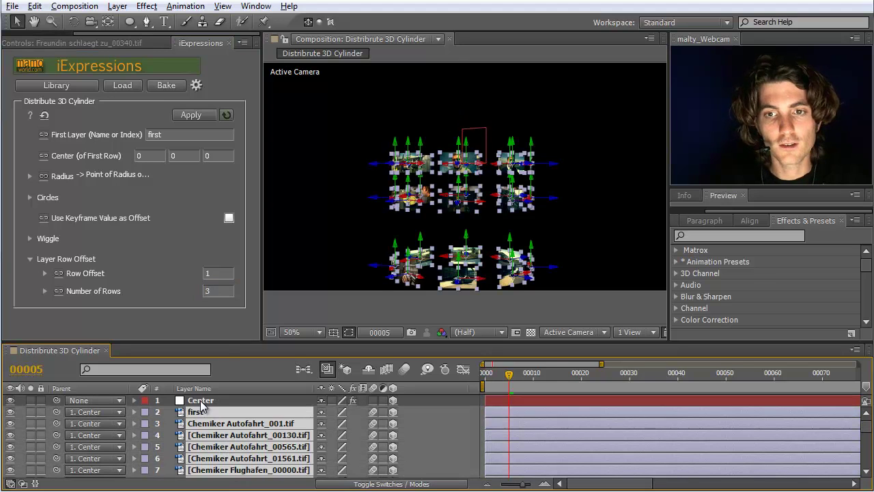
pyautogui.click(195, 115)
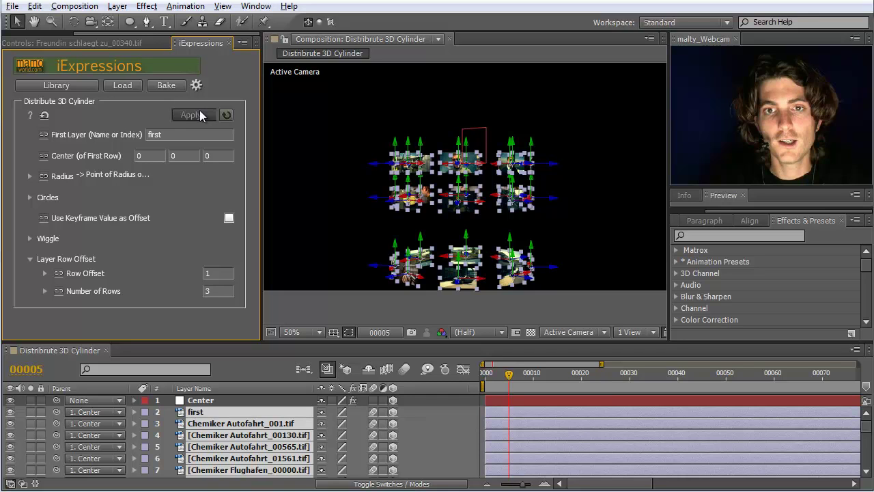
# Link the Number of Rows variable to a new control created on the Center layer
pyautogui.click(279, 155)
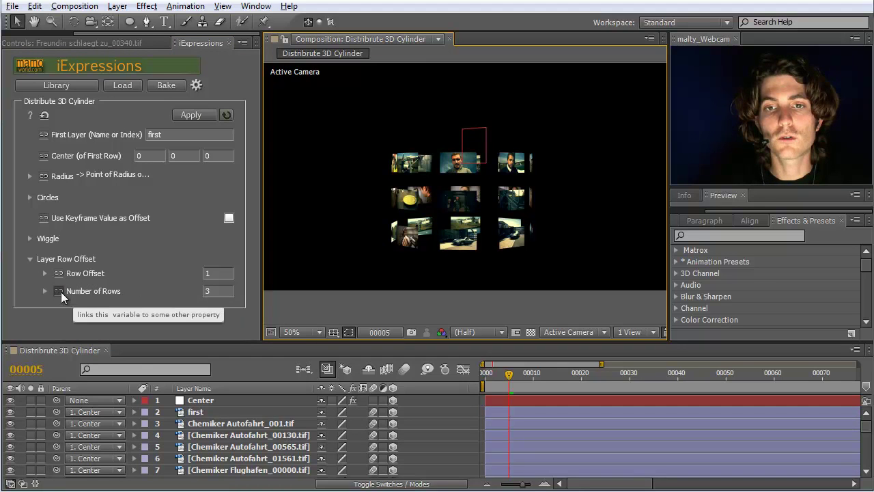
pyautogui.click(196, 401)
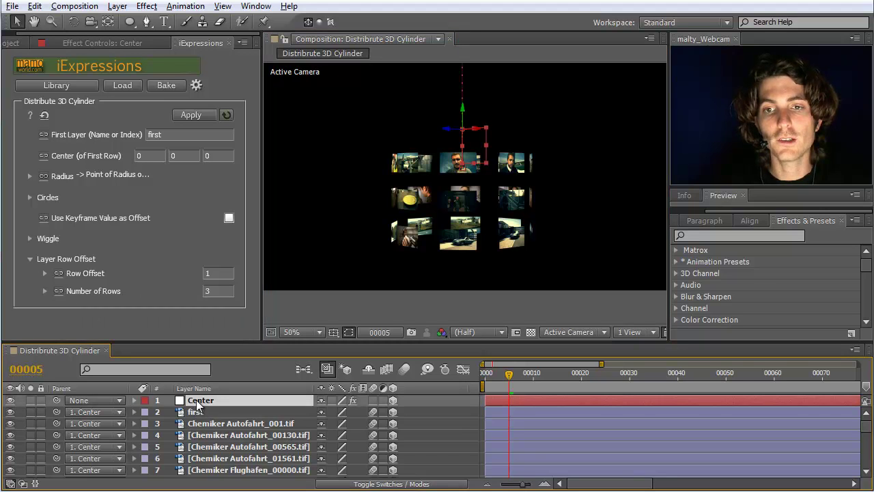
pyautogui.click(57, 291)
pyautogui.moveTo(64, 435); pyautogui.dragTo(279, 291)
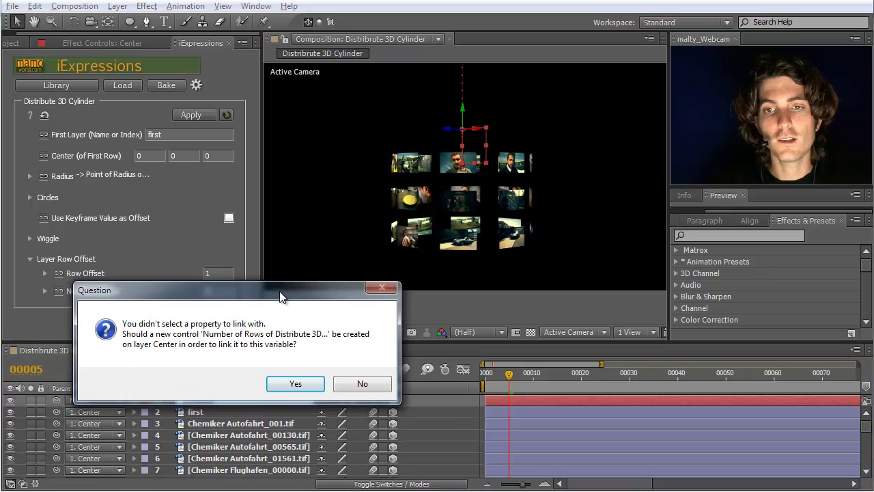
pyautogui.click(294, 384)
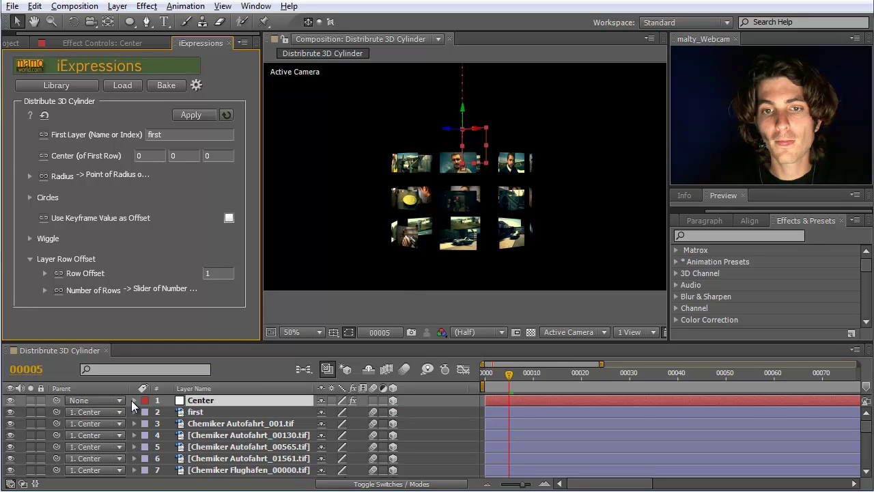
# Expand the Center layer's effects in the timeline to reveal the slider of the new Number of Rows control
pyautogui.click(133, 400)
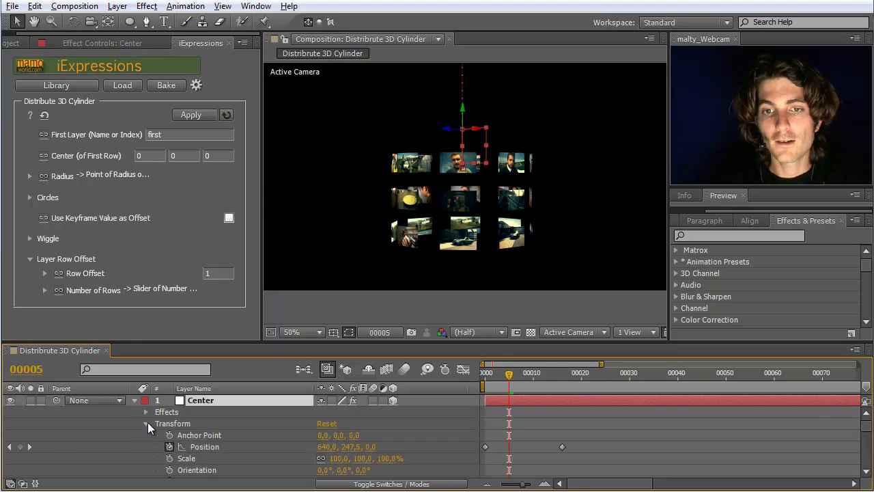
pyautogui.click(147, 423)
pyautogui.click(147, 412)
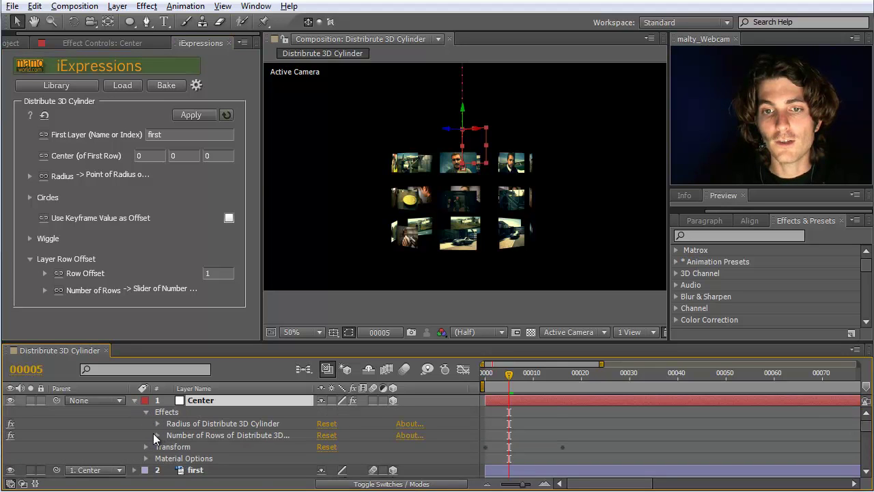
pyautogui.click(158, 435)
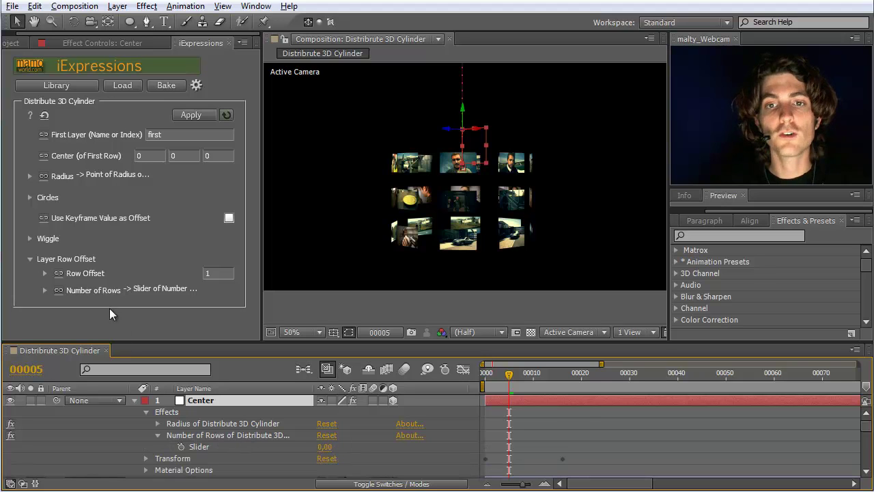
# Unlink the Number of Rows variable and rename its control on the Center layer as Row Offset
pyautogui.moveTo(78, 274)
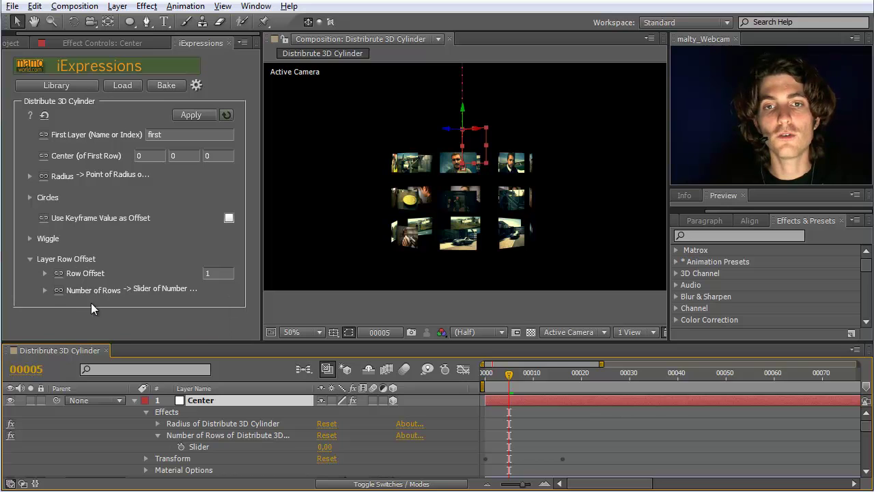
pyautogui.click(59, 291)
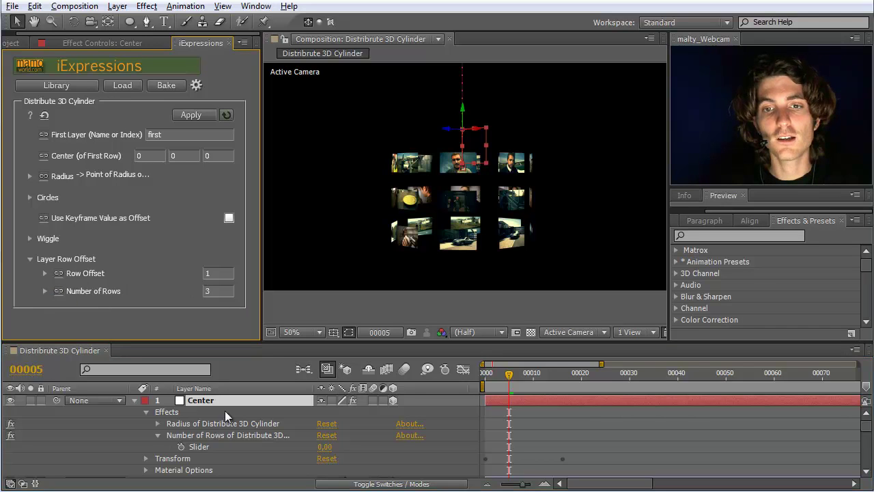
pyautogui.click(214, 435)
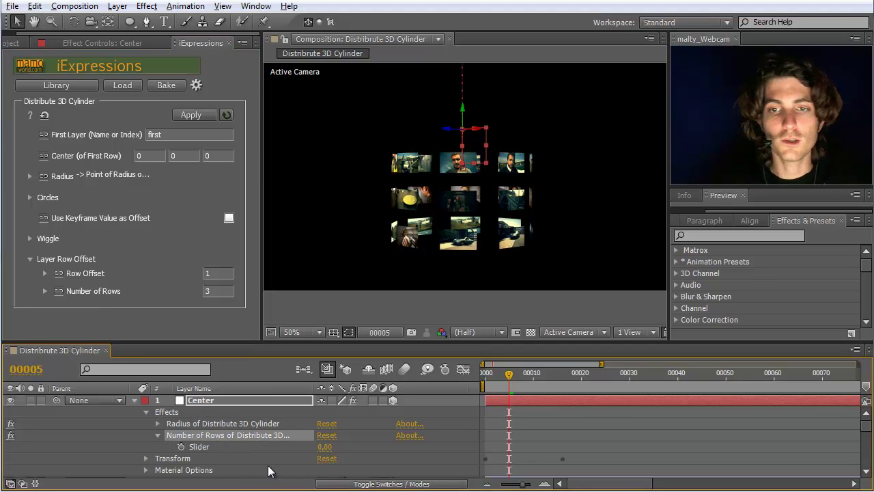
pyautogui.press('Return')
pyautogui.write('Row Offset')
pyautogui.press('Return')
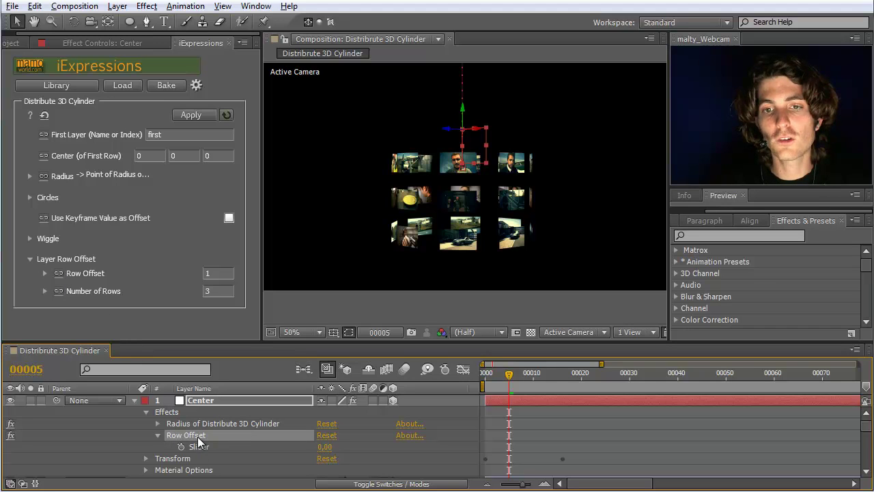
# Link the Row Offset variable of Distribute 3D Cylinder to the Row Offset control on the Center layer
pyautogui.click(202, 402)
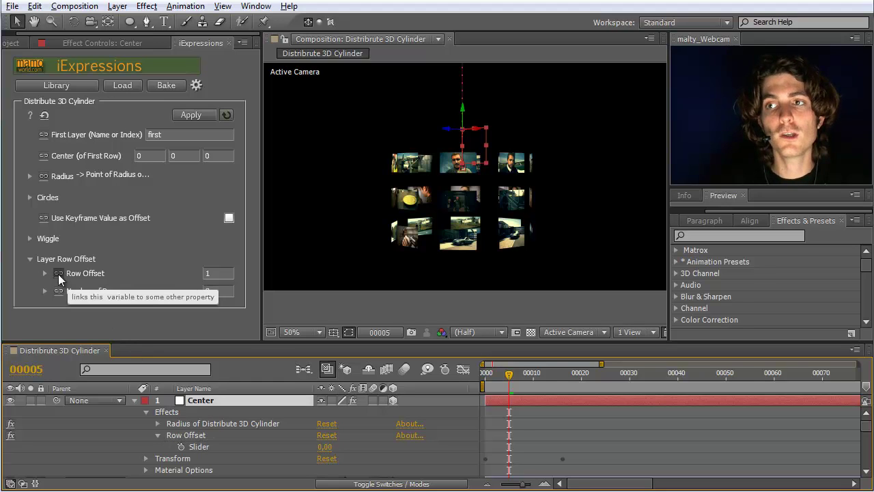
pyautogui.click(189, 437)
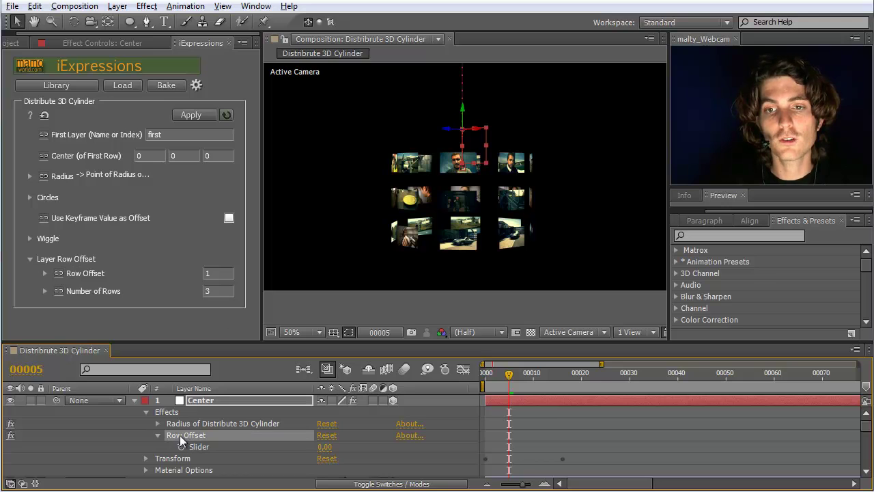
pyautogui.click(60, 273)
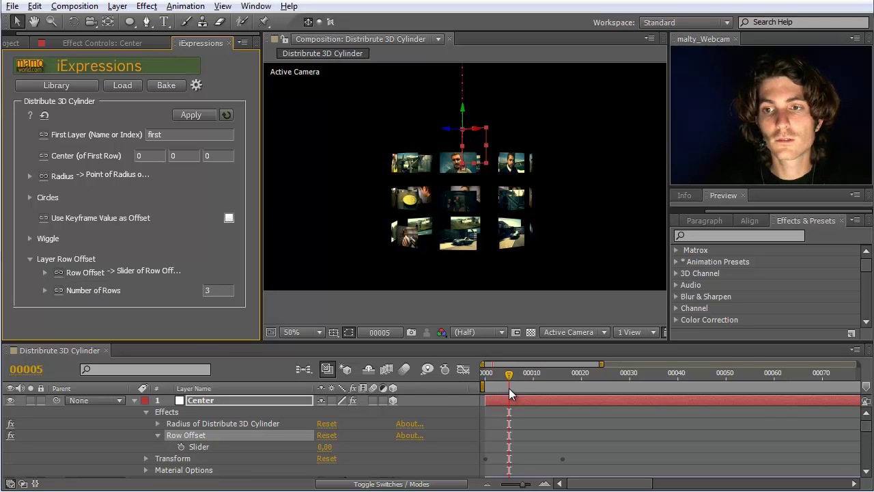
# At frame 0, remove the Center null's Position keyframes and move the null up to a Y position of about 130
pyautogui.moveTo(509, 377); pyautogui.dragTo(485, 377)
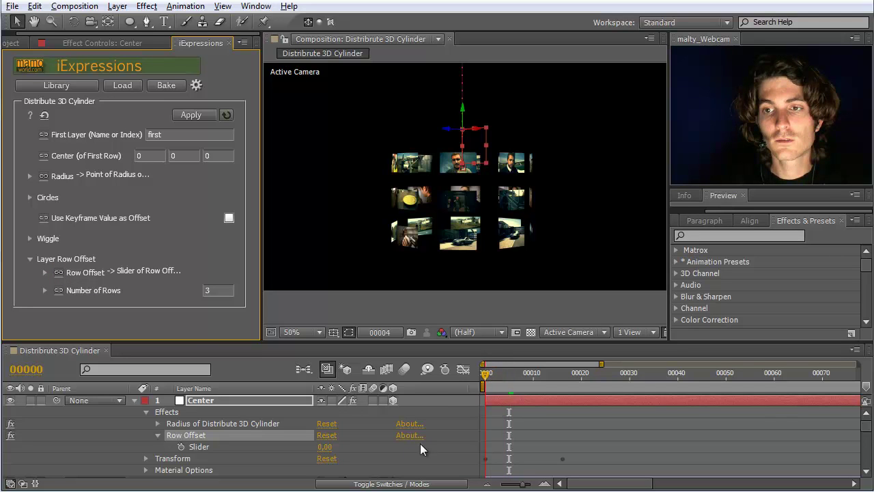
pyautogui.click(145, 459)
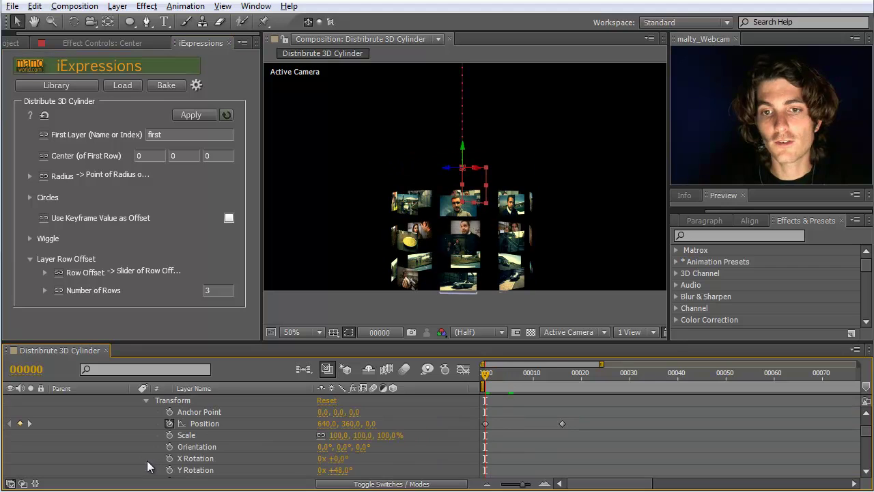
pyautogui.click(169, 423)
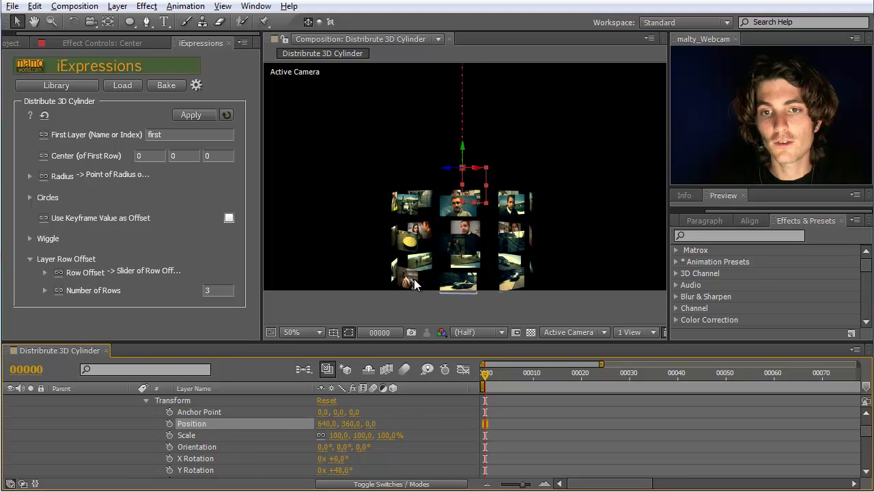
pyautogui.moveTo(469, 168); pyautogui.dragTo(467, 152)
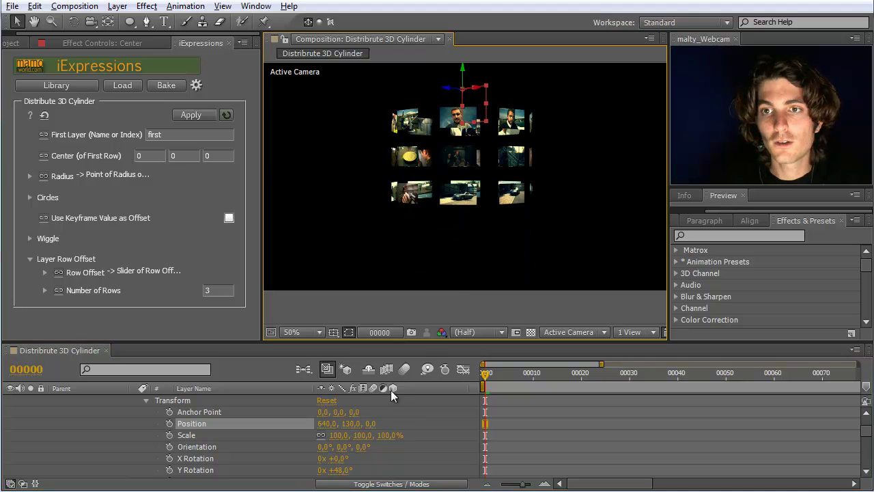
# Keyframe the Center layer's Row Offset slider at frame 0 and set it to 9 at frame 9
pyautogui.scroll(3, 233, 416)
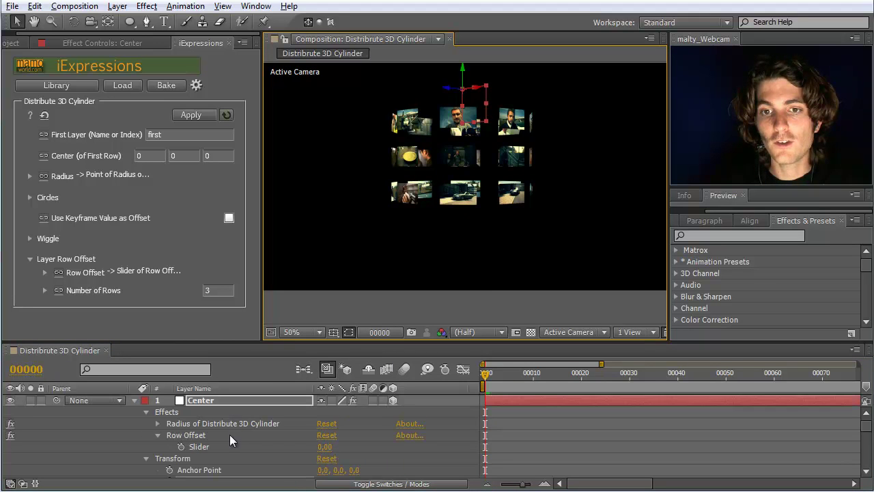
pyautogui.click(184, 435)
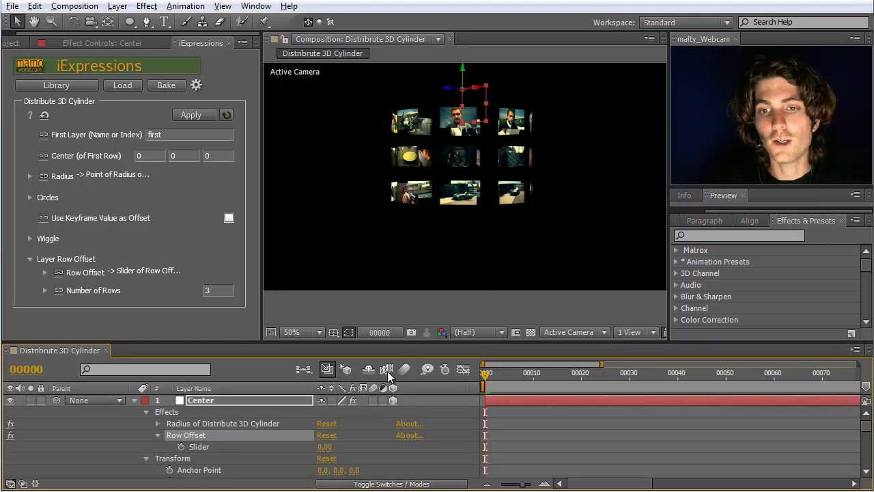
pyautogui.click(180, 446)
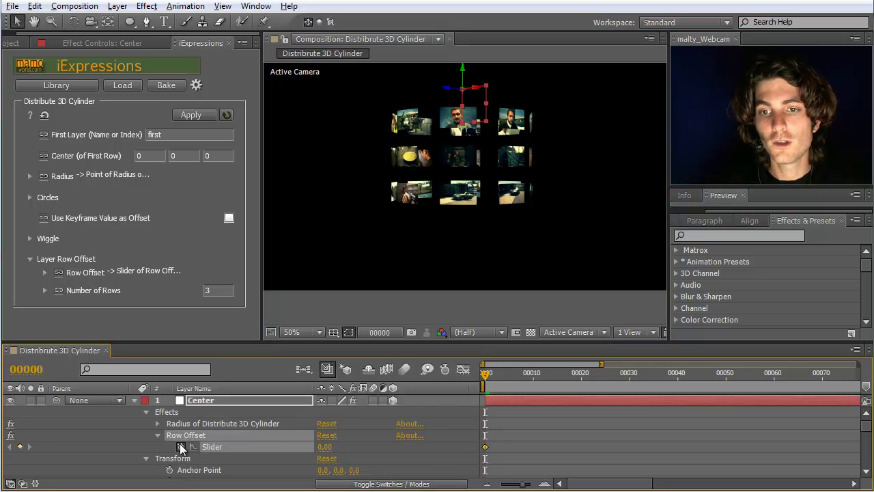
pyautogui.click(489, 374)
pyautogui.click(531, 375)
pyautogui.moveTo(534, 374); pyautogui.dragTo(527, 373)
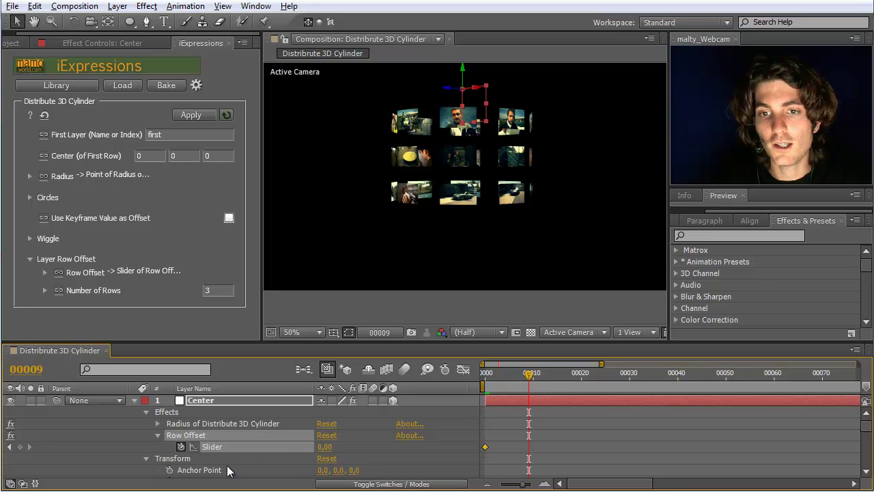
pyautogui.click(324, 447)
pyautogui.write('9')
pyautogui.click(366, 447)
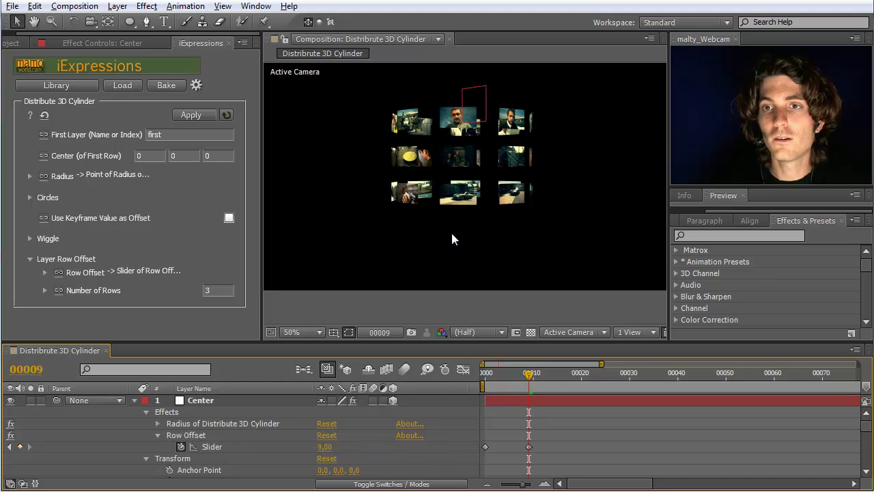
# Reapply the Distribute 3D Cylinder iExpression to all image layers from first to the last one, with the composition view at 25%
pyautogui.press(',')
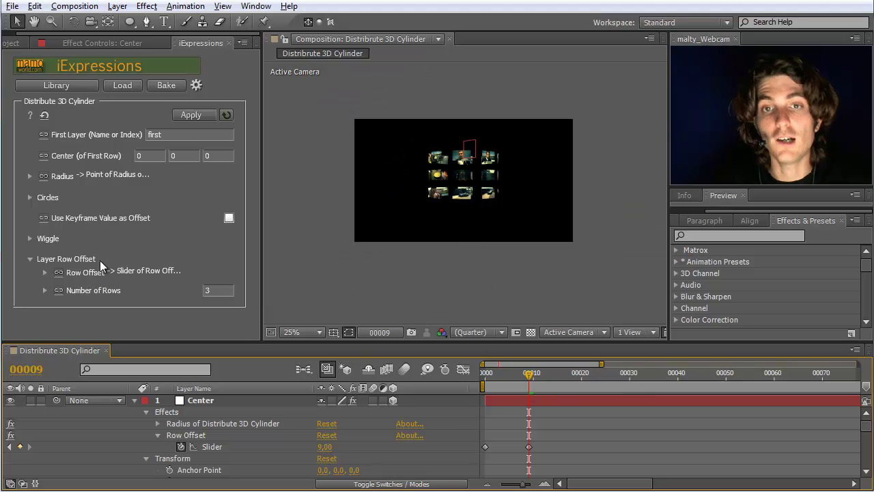
pyautogui.scroll(-1, 279, 447)
pyautogui.scroll(-3, 273, 446)
pyautogui.click(186, 435)
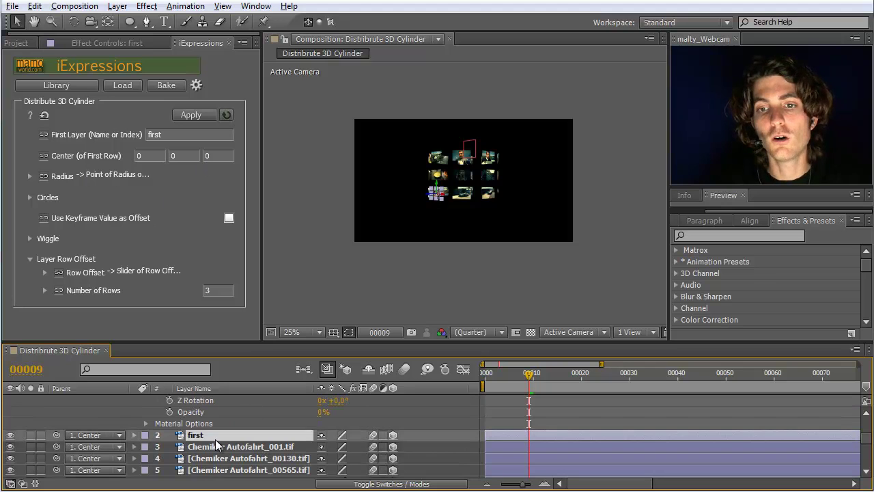
pyautogui.scroll(-6, 207, 435)
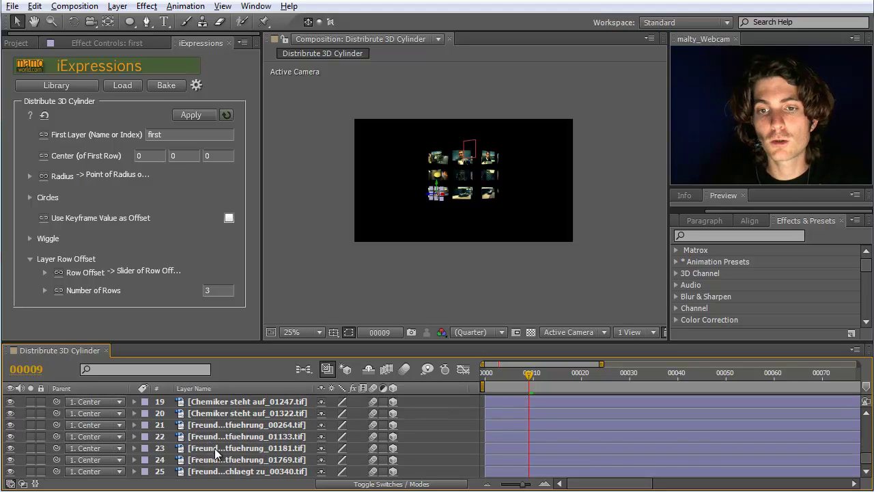
pyautogui.scroll(-1, 214, 470)
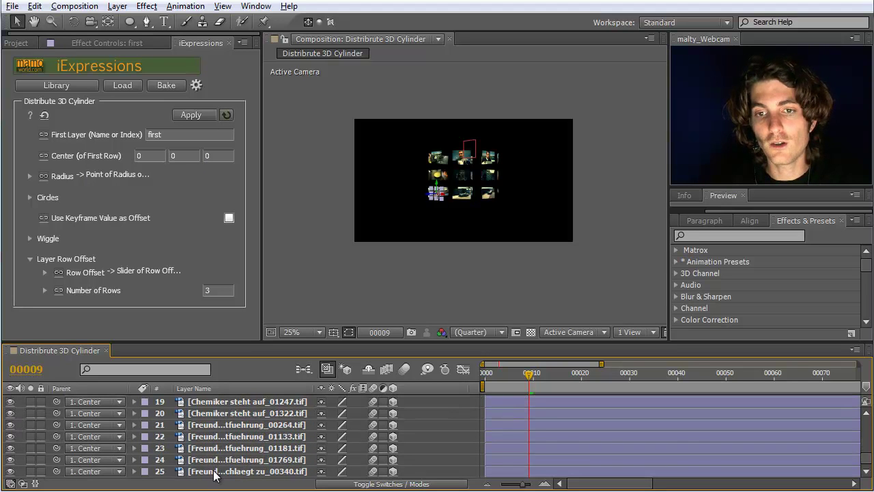
pyautogui.hotkey('ctrl', 'a')
pyautogui.click(191, 116)
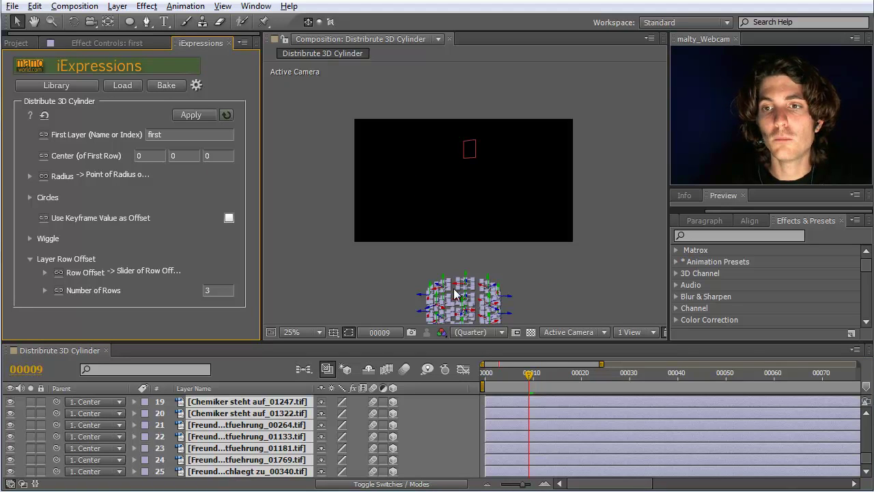
# Run a RAM preview of the Row Offset animation and return to frame 0
pyautogui.click(866, 459)
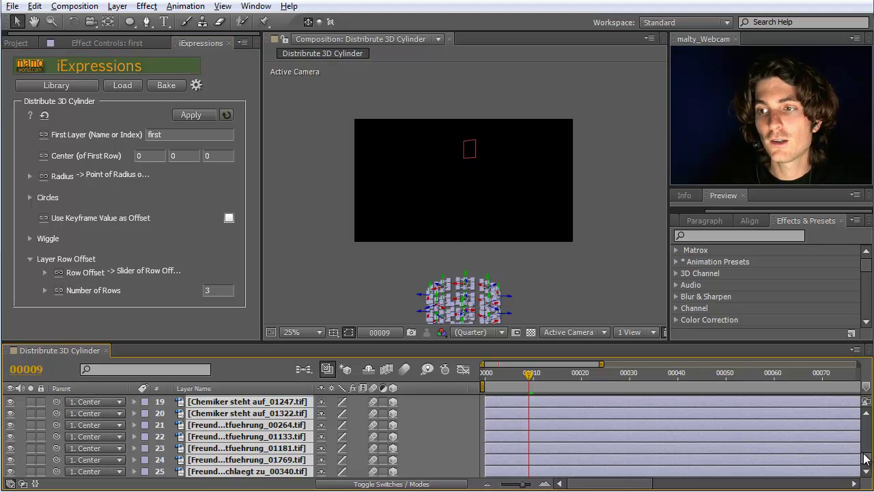
pyautogui.scroll(10, 867, 459)
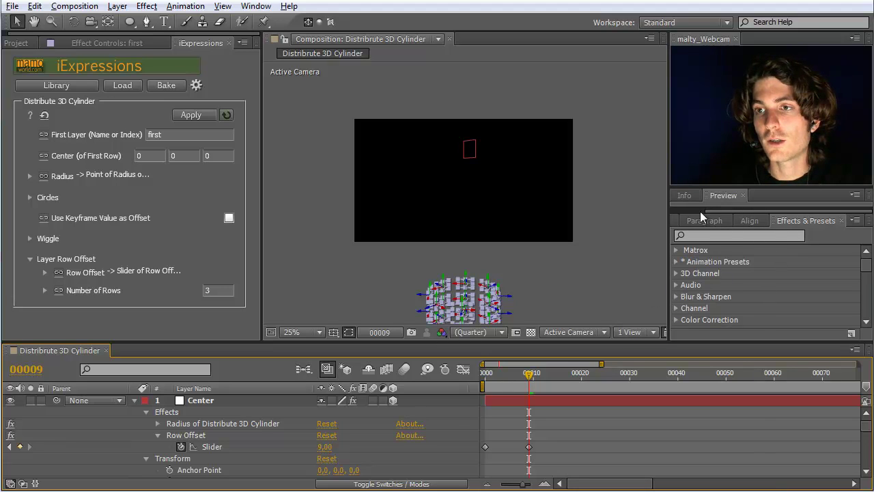
pyautogui.moveTo(731, 209); pyautogui.dragTo(752, 236)
pyautogui.click(802, 211)
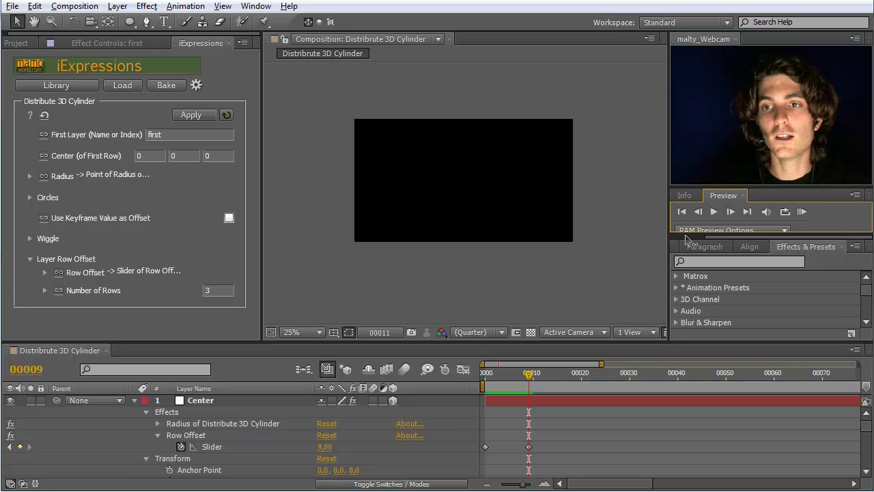
pyautogui.click(801, 211)
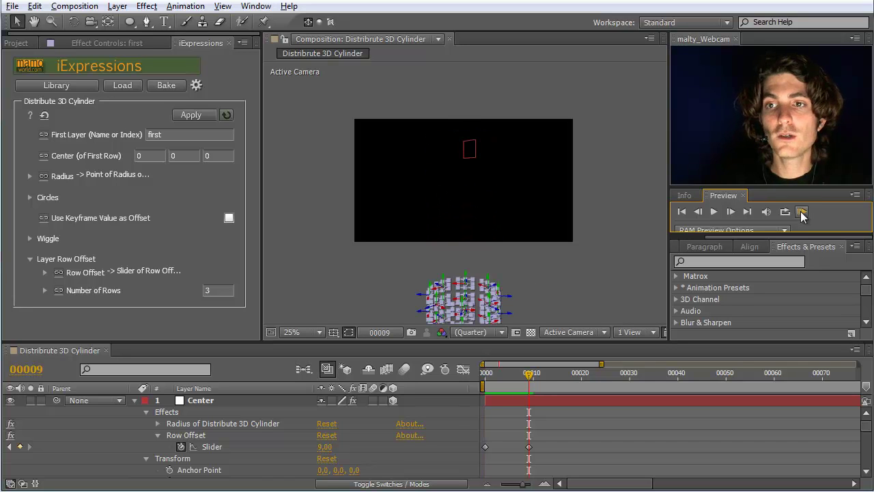
pyautogui.moveTo(526, 378); pyautogui.dragTo(485, 380)
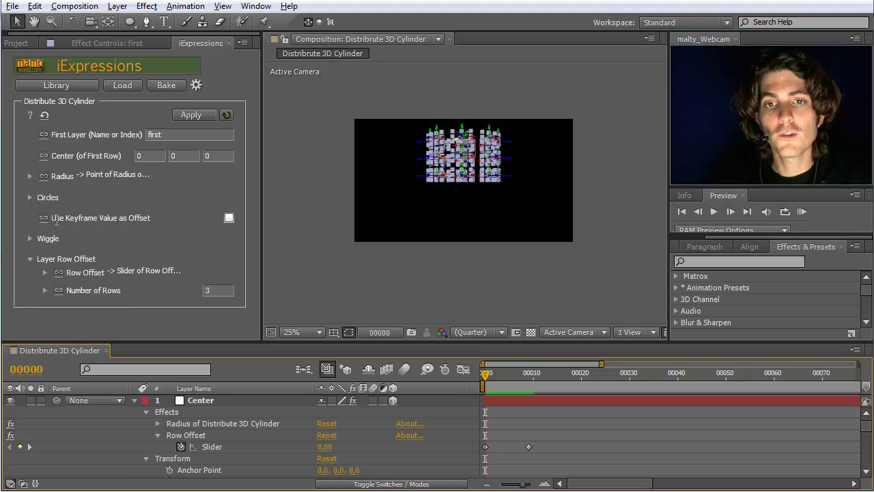
pyautogui.moveTo(140, 220)
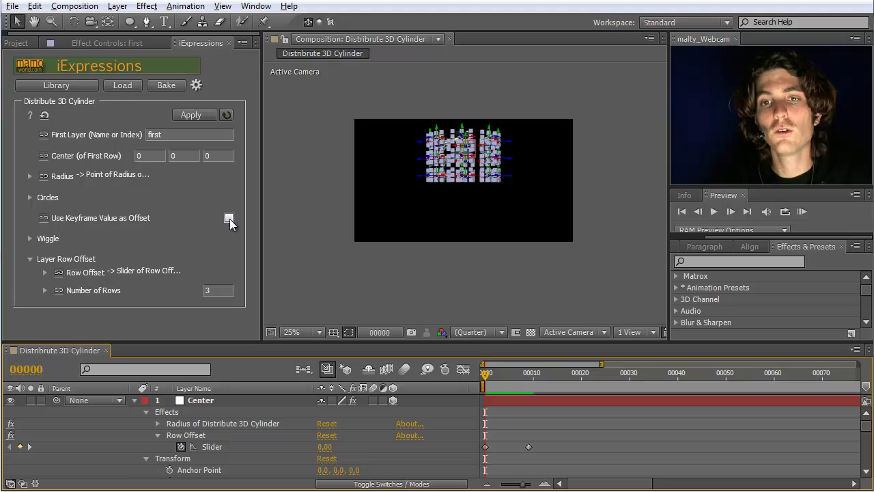
pyautogui.moveTo(230, 219)
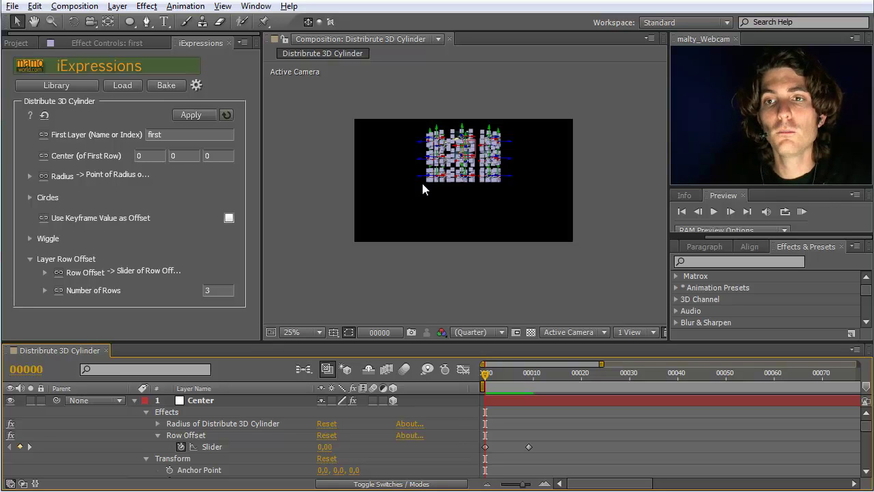
# Deselect the layers, zoom the composition view to 50%, and examine the Wiggle Type options, leaving in all directions selected
pyautogui.click(503, 183)
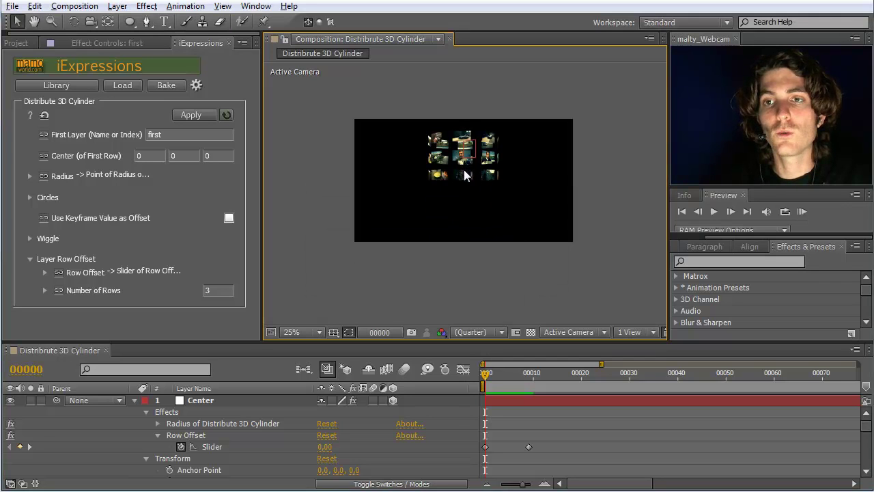
pyautogui.press('.')
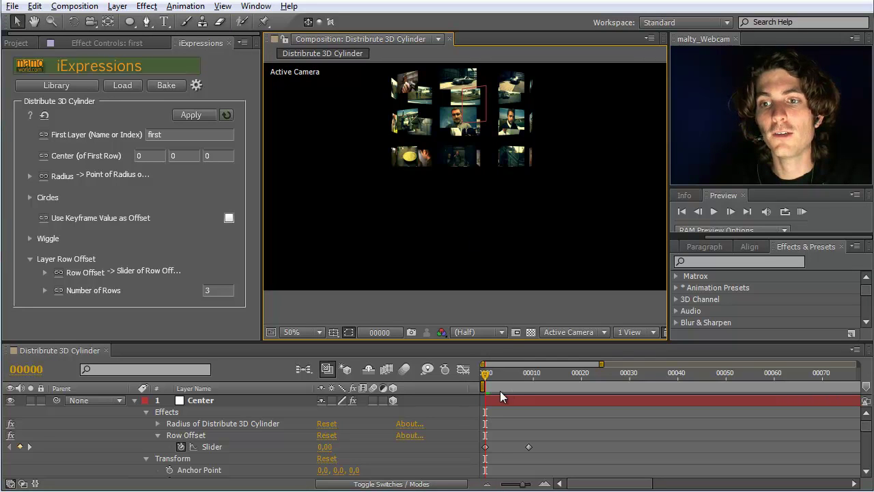
pyautogui.click(30, 238)
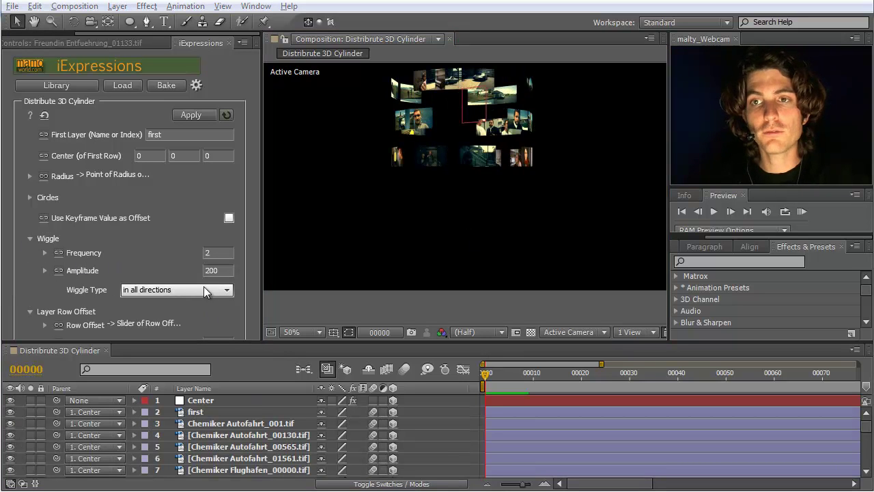
pyautogui.moveTo(184, 292)
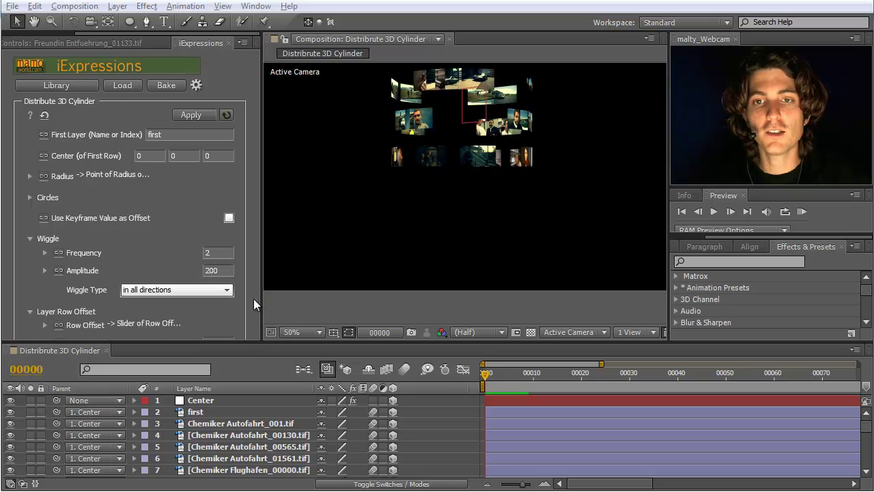
pyautogui.click(228, 290)
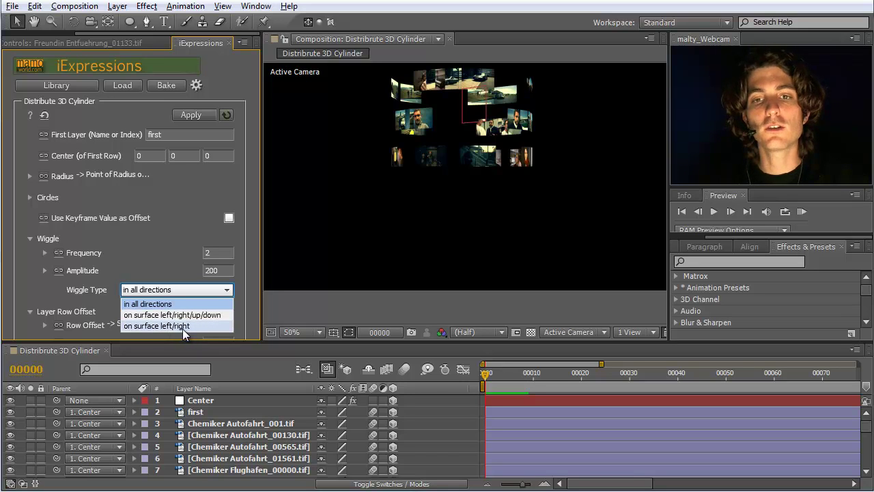
pyautogui.click(161, 265)
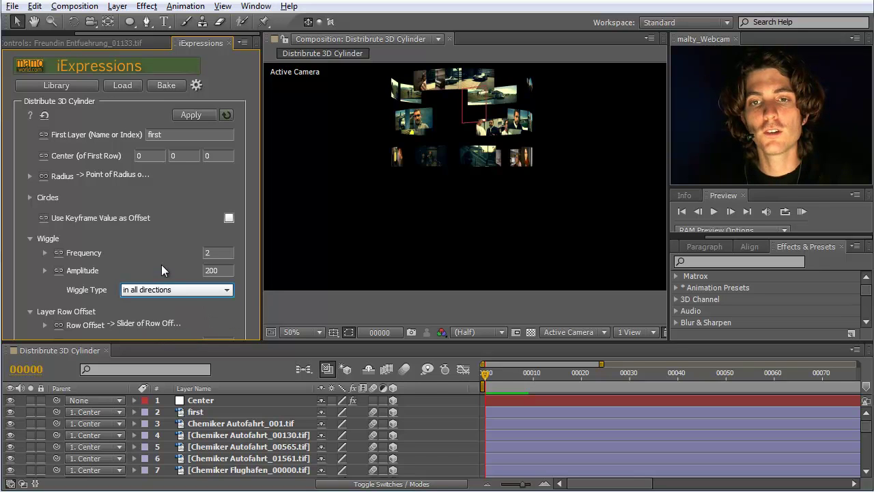
pyautogui.click(192, 290)
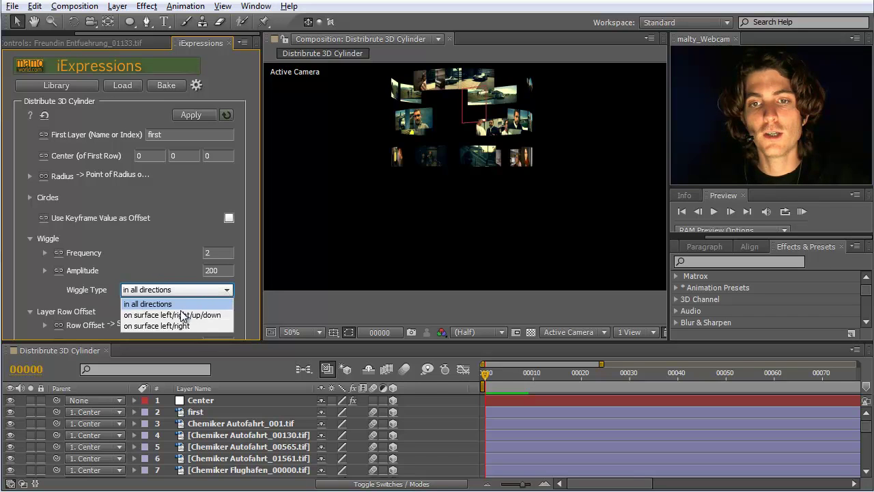
pyautogui.click(164, 304)
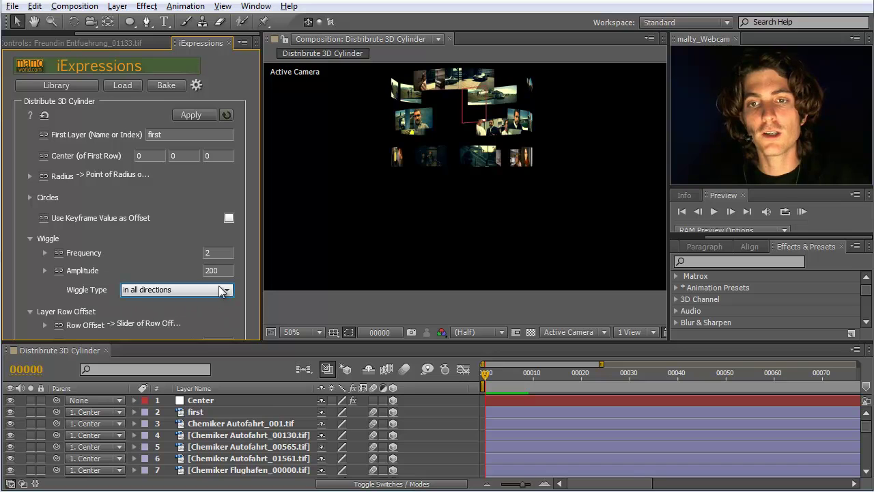
# Set the Wiggle Frequency of the Distribute 3D Cylinder iExpression to 1
pyautogui.click(210, 253)
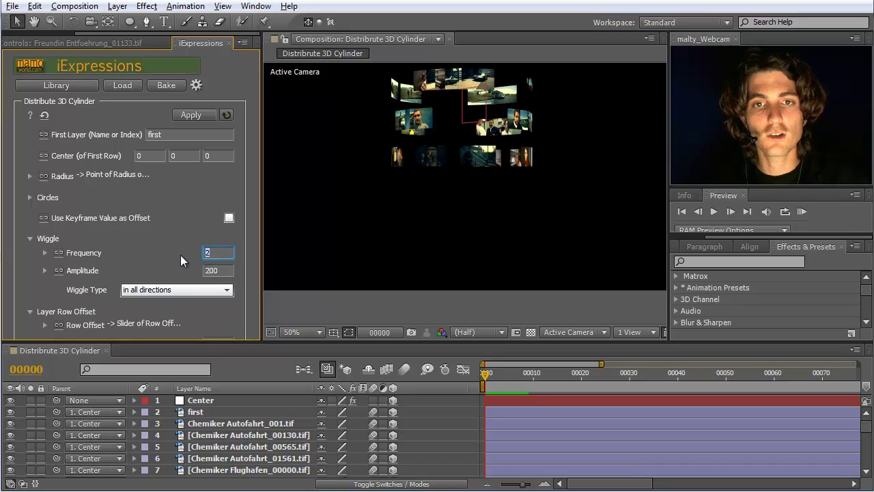
pyautogui.write('1')
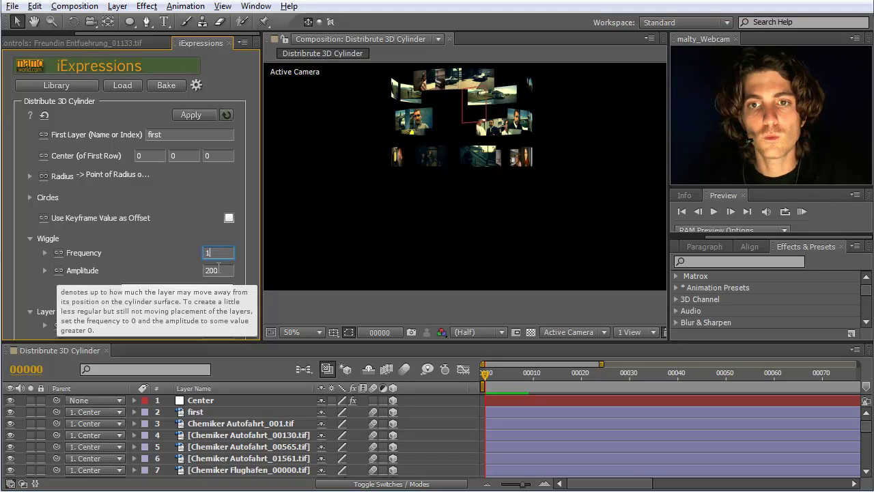
pyautogui.press('Tab')
# Apply the Distribute 3D Cylinder iExpression to all image layers from first to the last one and run a RAM preview of the wiggle
pyautogui.click(202, 412)
pyautogui.scroll(-6, 218, 449)
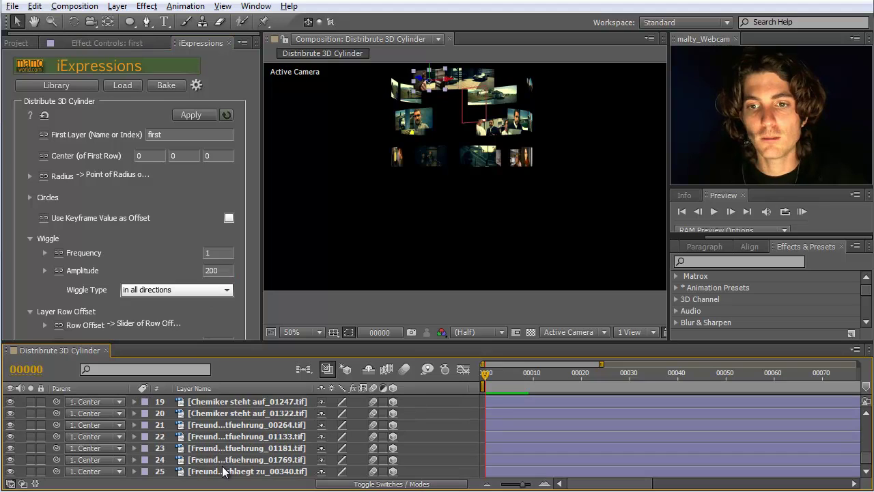
pyautogui.hotkey('ctrl', 'a')
pyautogui.click(191, 114)
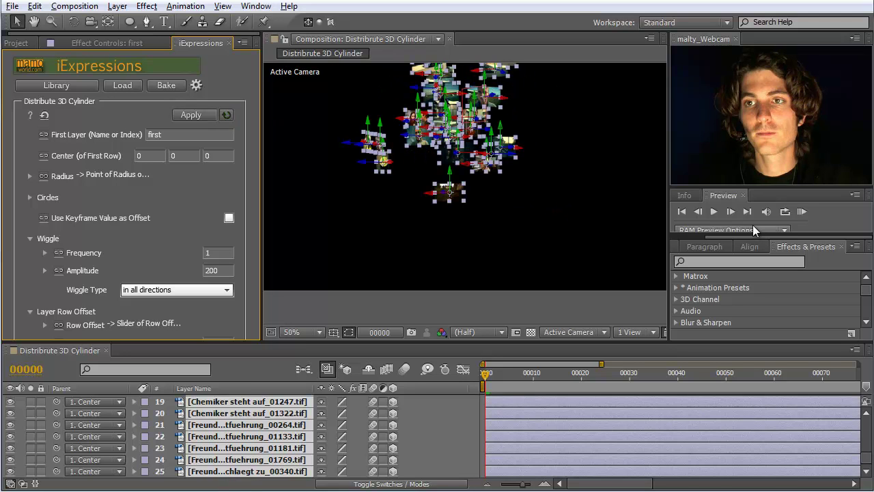
pyautogui.click(801, 212)
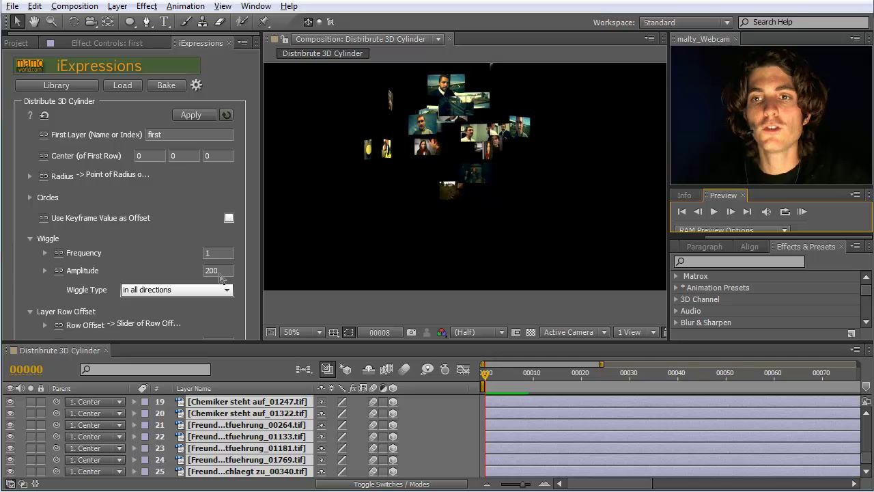
pyautogui.click(800, 213)
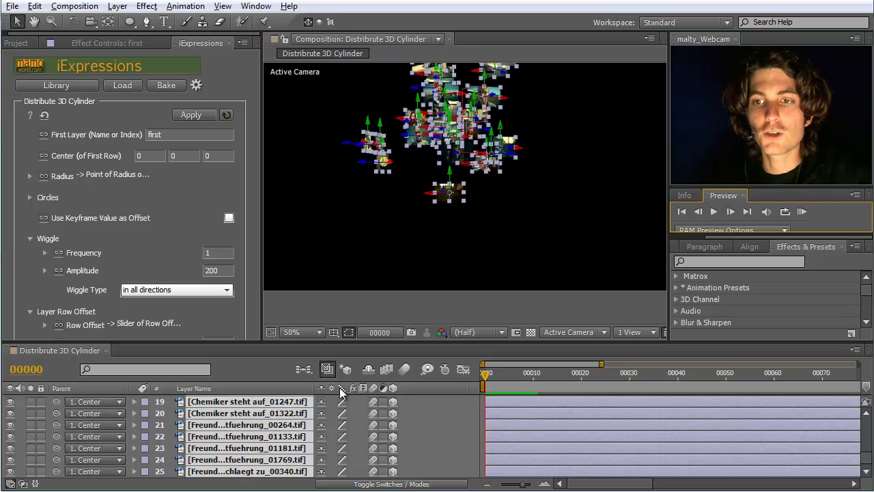
# Link the Wiggle Amplitude to a new slider control created on the Center layer
pyautogui.scroll(6, 212, 443)
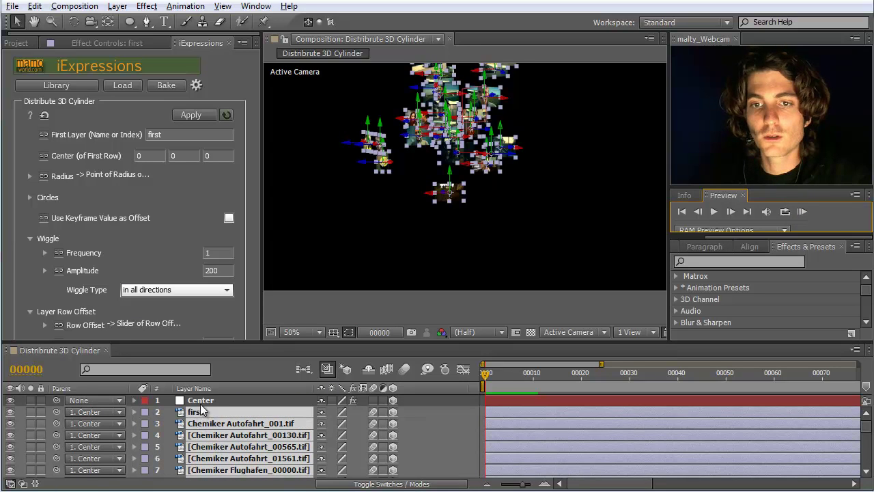
pyautogui.click(208, 400)
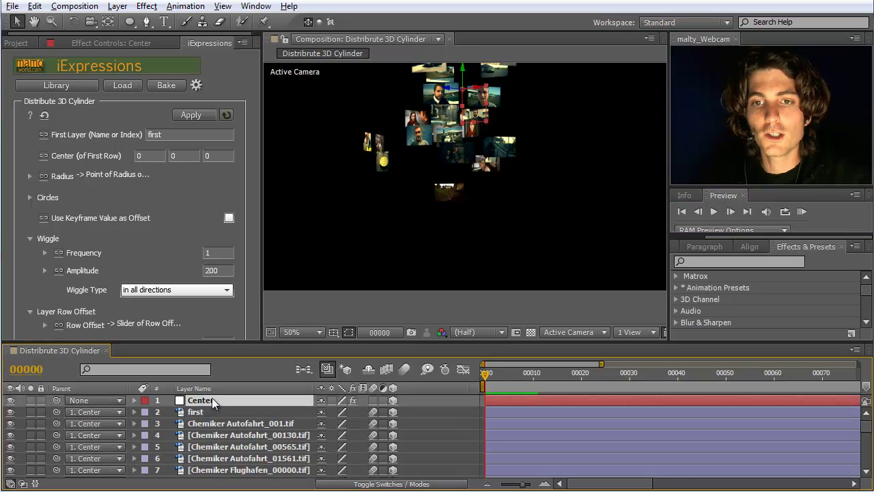
pyautogui.click(60, 272)
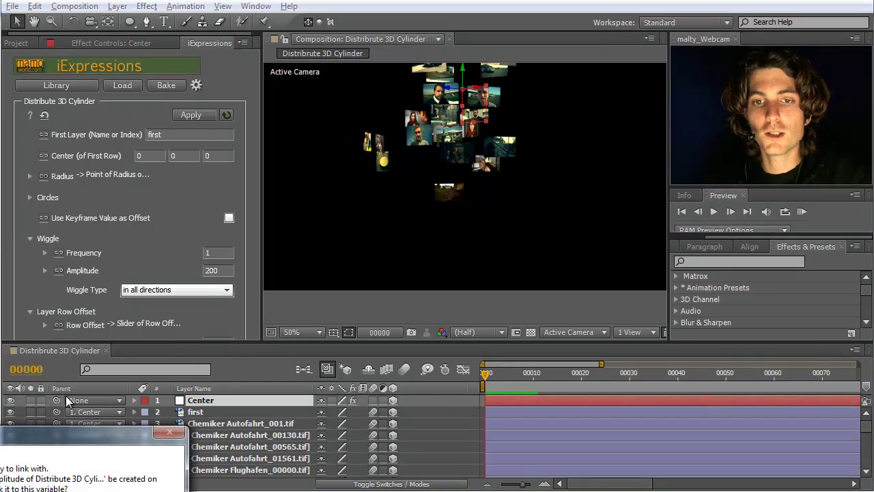
pyautogui.moveTo(76, 430); pyautogui.dragTo(238, 305)
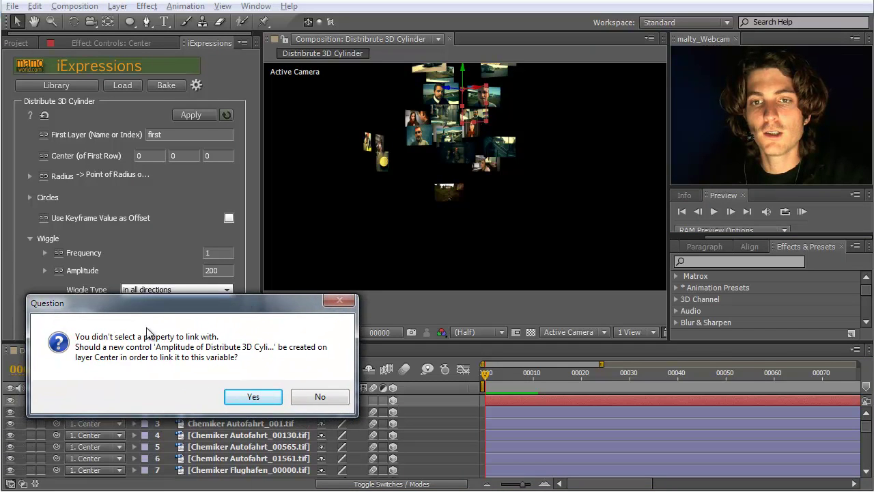
pyautogui.click(253, 397)
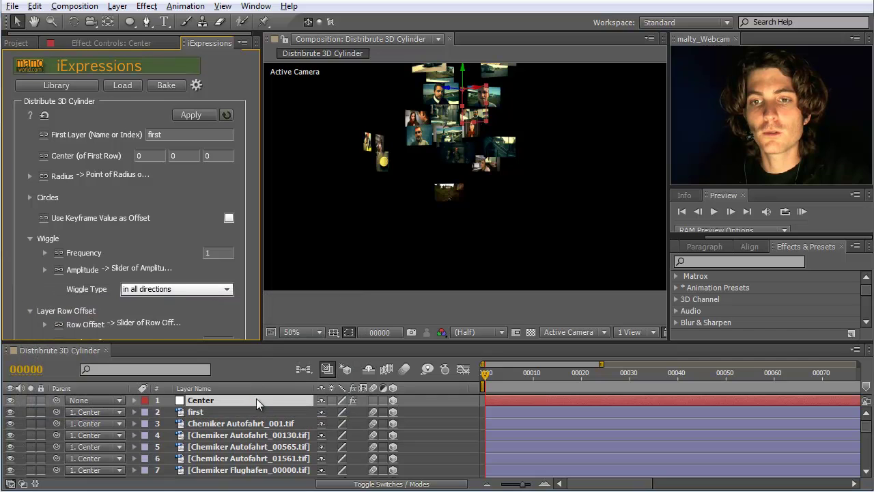
# Reveal the Center layer's Amplitude of Distribute 3D Cylinder slider and set it to 200
pyautogui.click(134, 400)
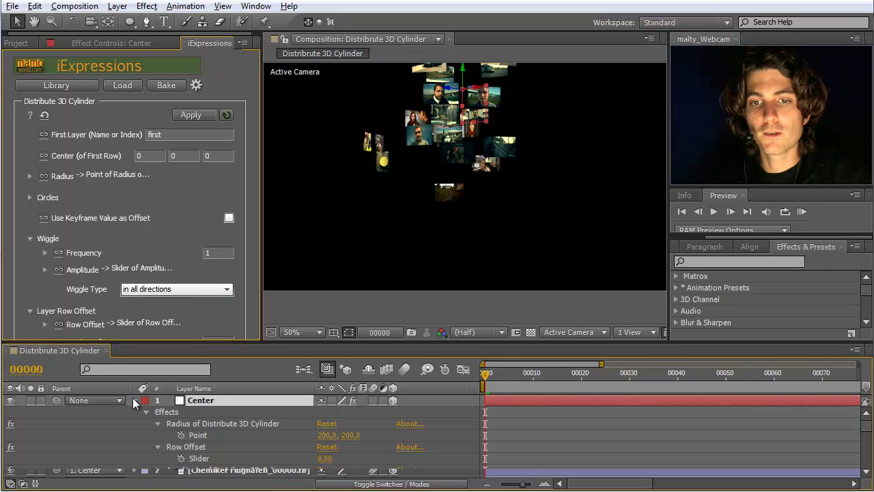
pyautogui.scroll(-3, 195, 455)
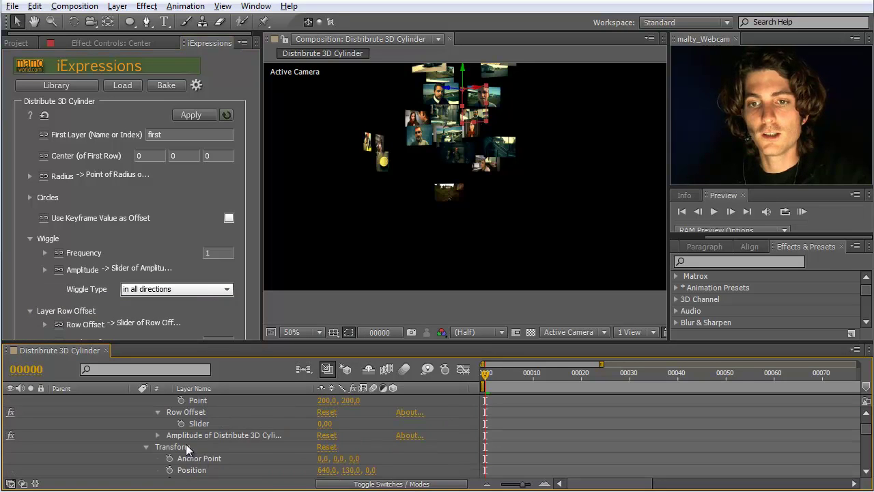
pyautogui.click(157, 435)
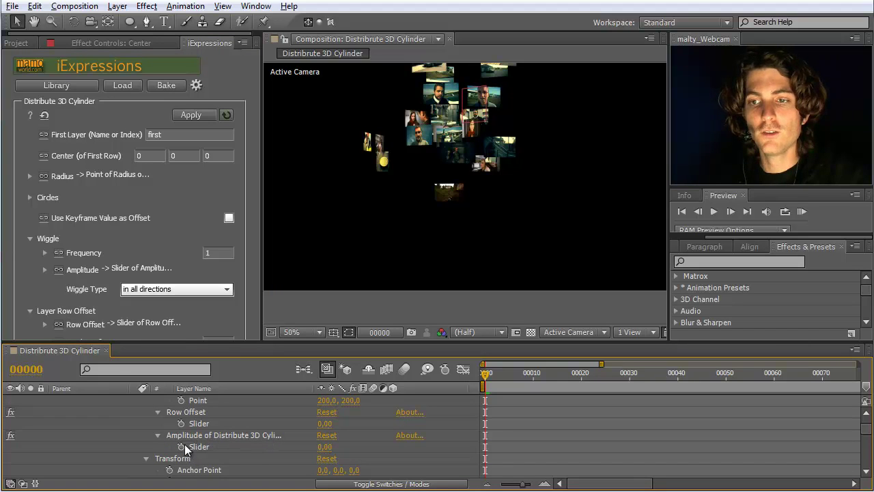
pyautogui.click(324, 447)
pyautogui.write('200')
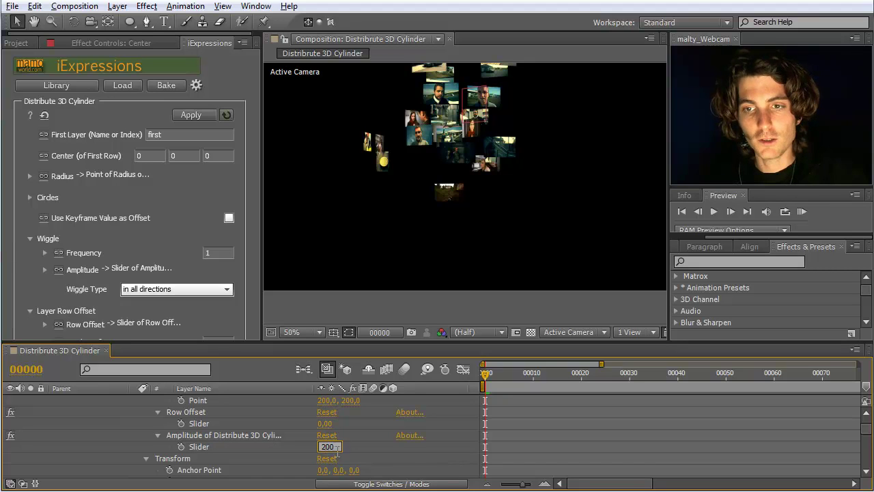
pyautogui.press('Return')
# At frame 10, set the Center layer's Amplitude slider to 0 and start keyframing it
pyautogui.moveTo(486, 376); pyautogui.dragTo(537, 376)
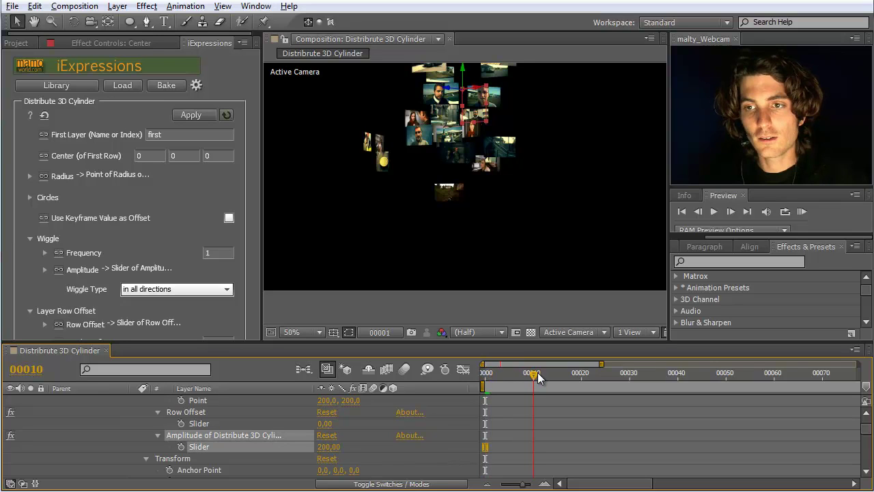
pyautogui.click(332, 447)
pyautogui.write('0')
pyautogui.press('Return')
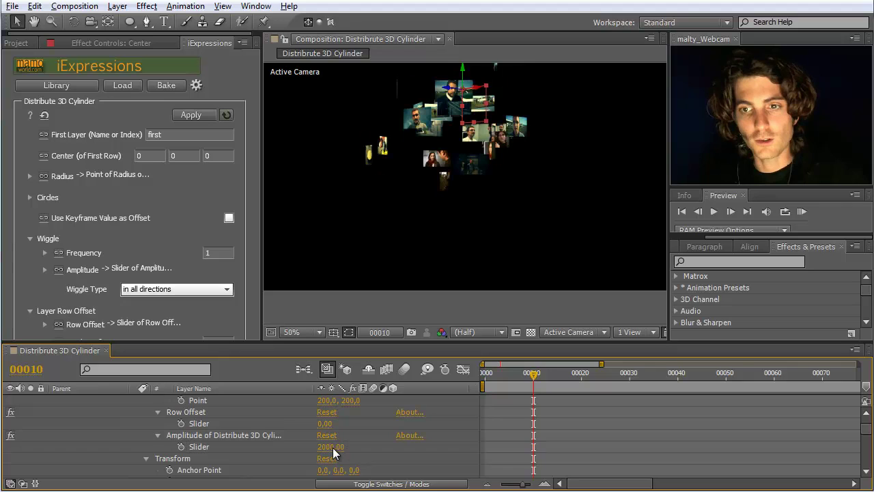
pyautogui.click(333, 447)
pyautogui.write('0')
pyautogui.press('Return')
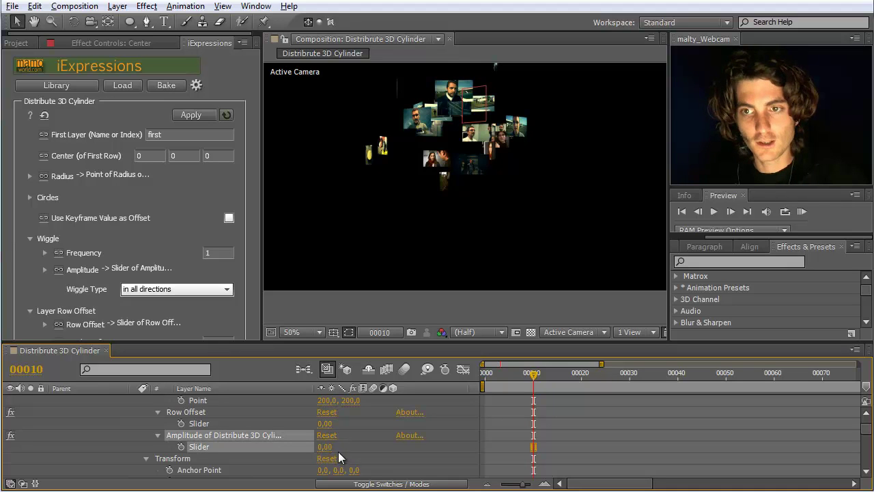
pyautogui.click(181, 447)
# Add a keyframe with a value of 500 to the Center layer's Amplitude slider at frame 0
pyautogui.click(504, 373)
pyautogui.click(483, 373)
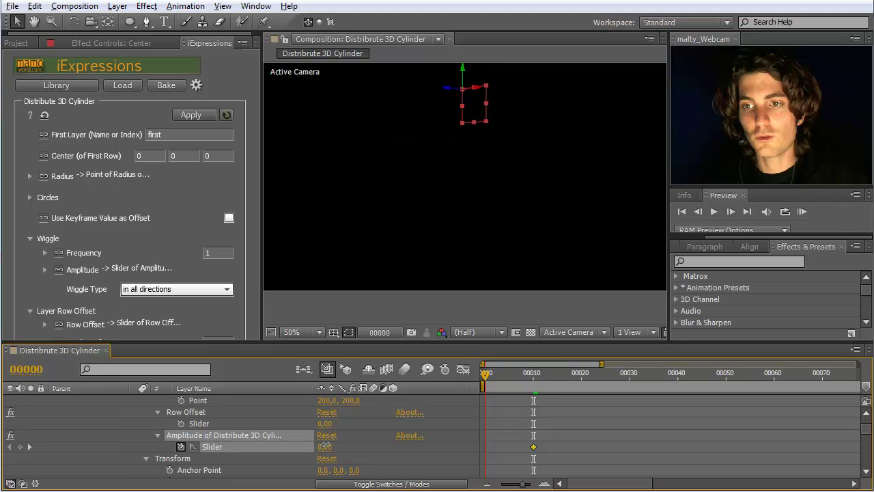
pyautogui.click(325, 446)
pyautogui.write('500')
pyautogui.press('Return')
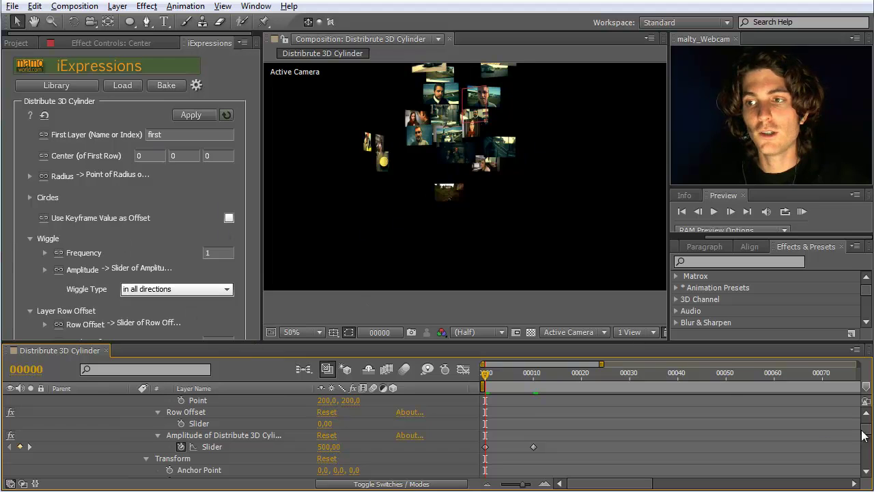
# Reapply the Distribute 3D Cylinder iExpression with the linked Amplitude to all image layers from first to the last one
pyautogui.scroll(10, 869, 431)
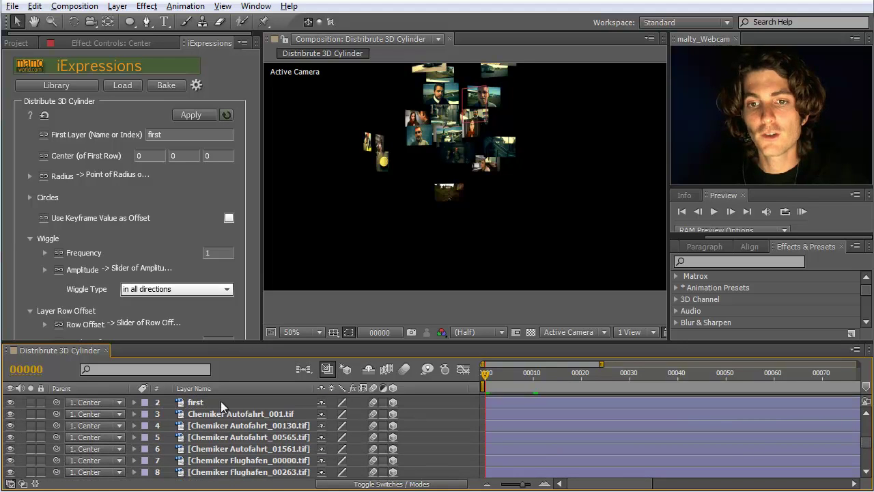
pyautogui.click(200, 401)
pyautogui.scroll(-5, 205, 457)
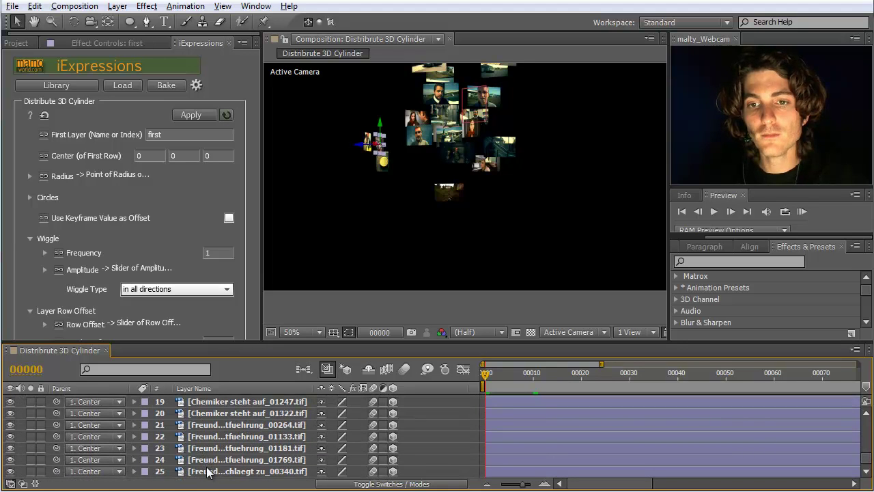
pyautogui.keyDown('shift'); pyautogui.click(207, 472); pyautogui.keyUp('shift')
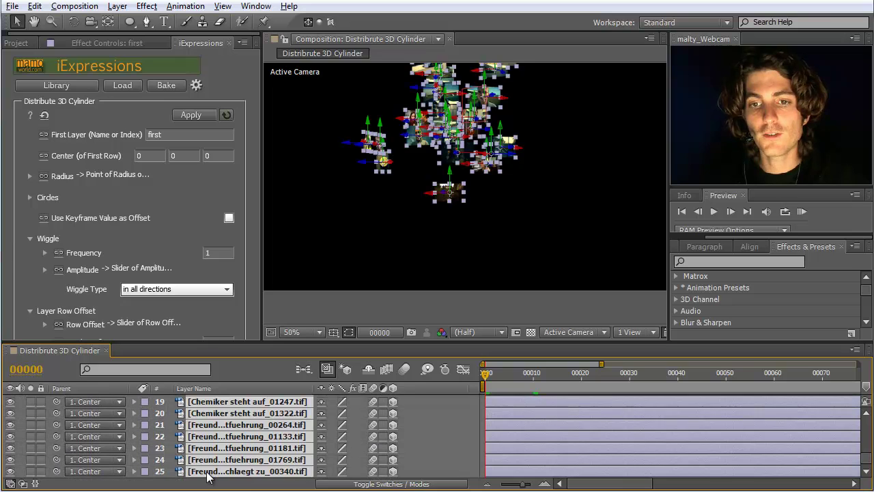
pyautogui.click(188, 116)
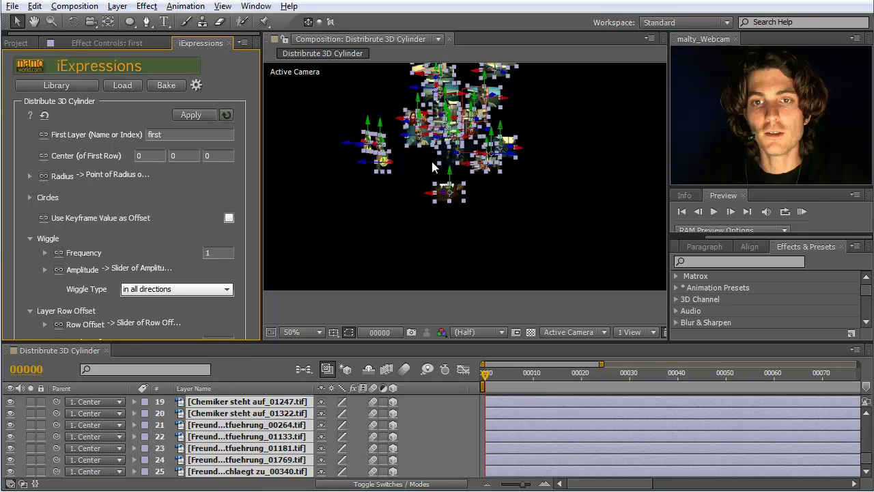
# Run a RAM preview of the Amplitude animation and return to the Center layer's Amplitude keyframes in the timeline
pyautogui.click(802, 211)
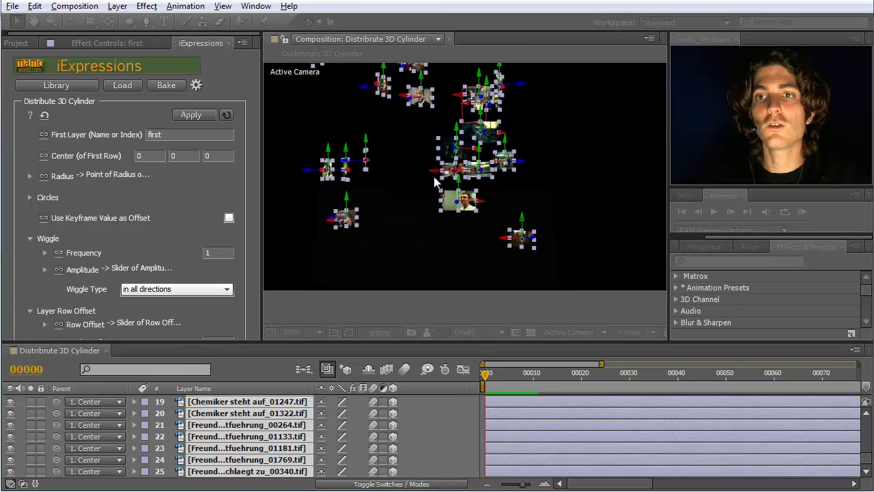
pyautogui.scroll(1, 866, 461)
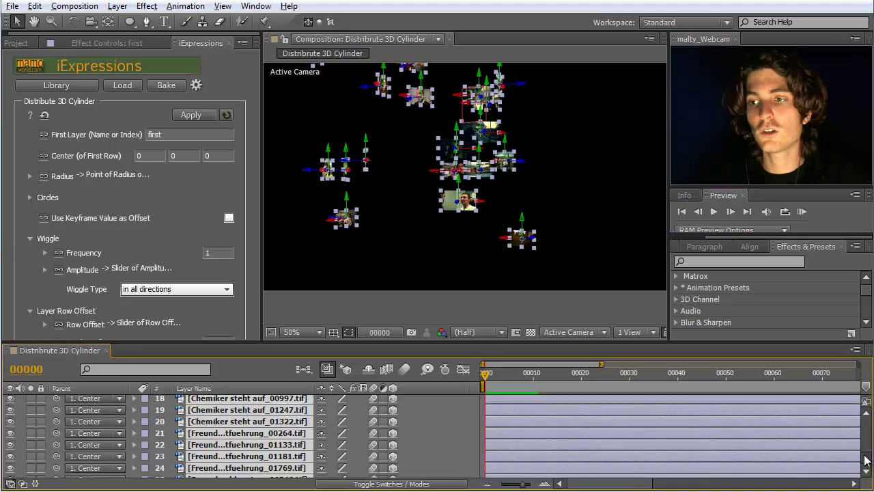
pyautogui.moveTo(866, 461); pyautogui.dragTo(866, 432)
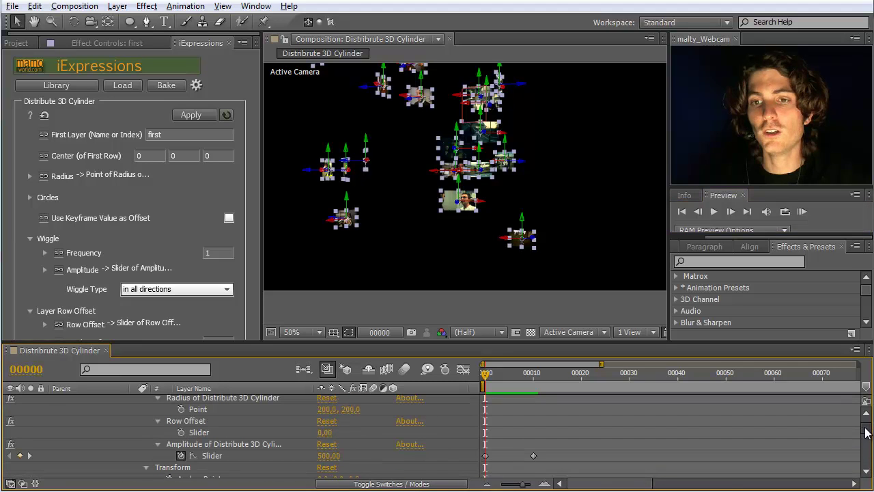
# Collapse the Center layer's Radius, Row Offset and Transform groups, keeping the Amplitude slider's keyframes in view
pyautogui.click(179, 444)
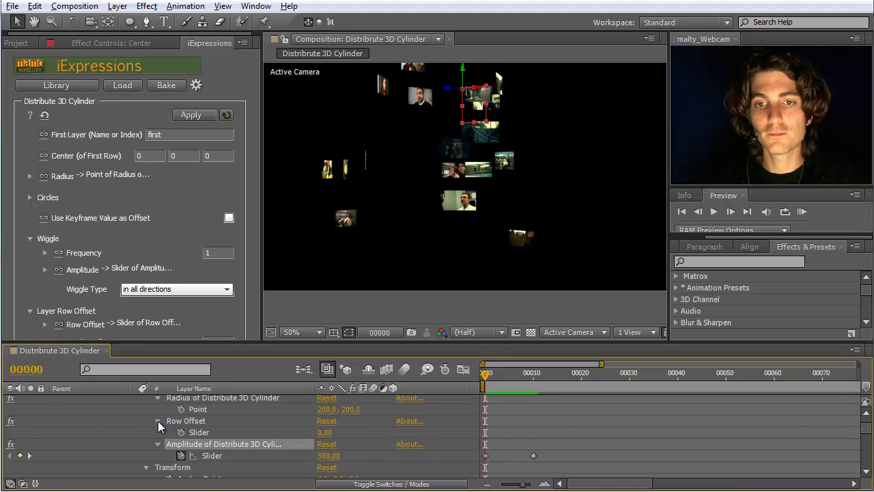
pyautogui.click(158, 420)
pyautogui.click(158, 398)
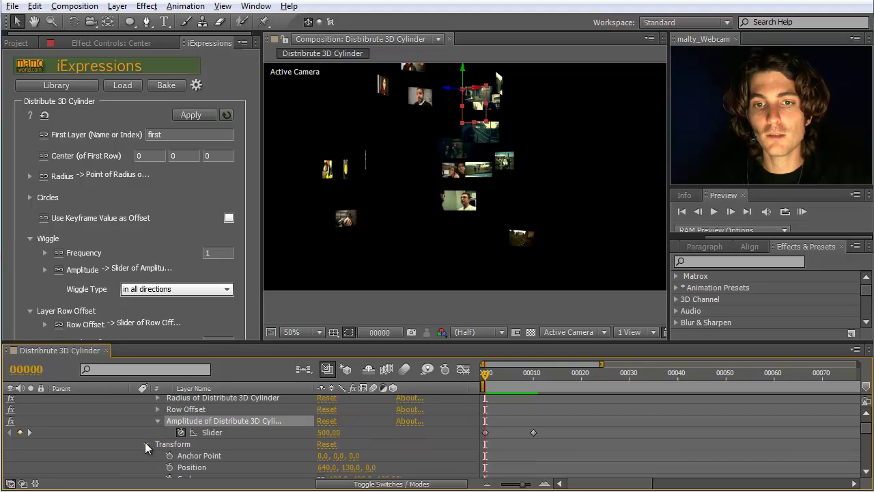
pyautogui.click(145, 444)
pyautogui.scroll(1, 181, 444)
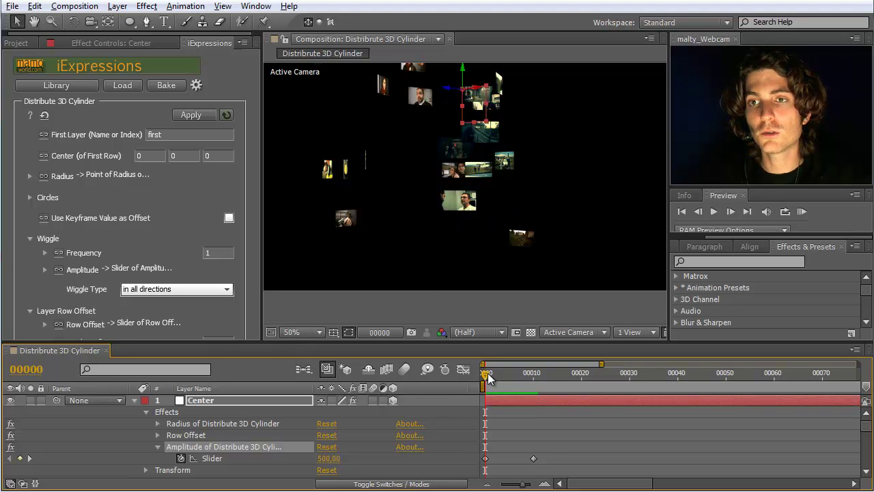
# Change the Wiggle Type to on surface left/right/up/down and reapply Distribute 3D Cylinder to all image layers
pyautogui.click(228, 289)
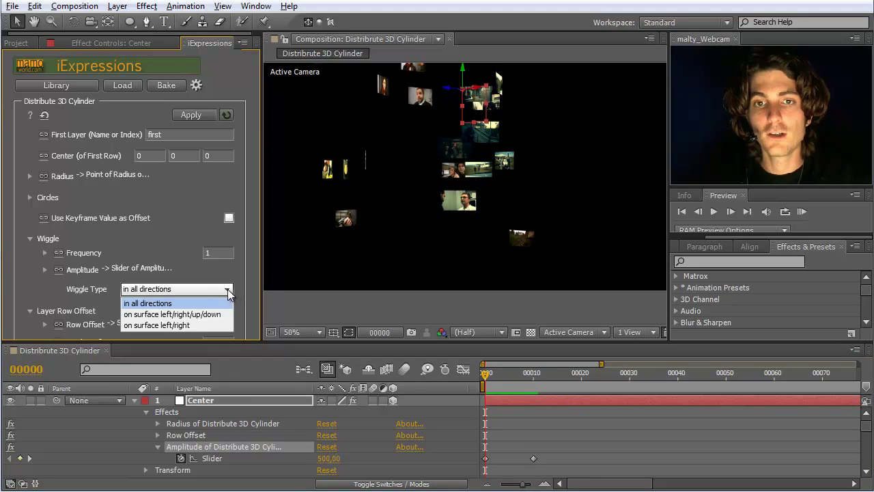
pyautogui.click(199, 315)
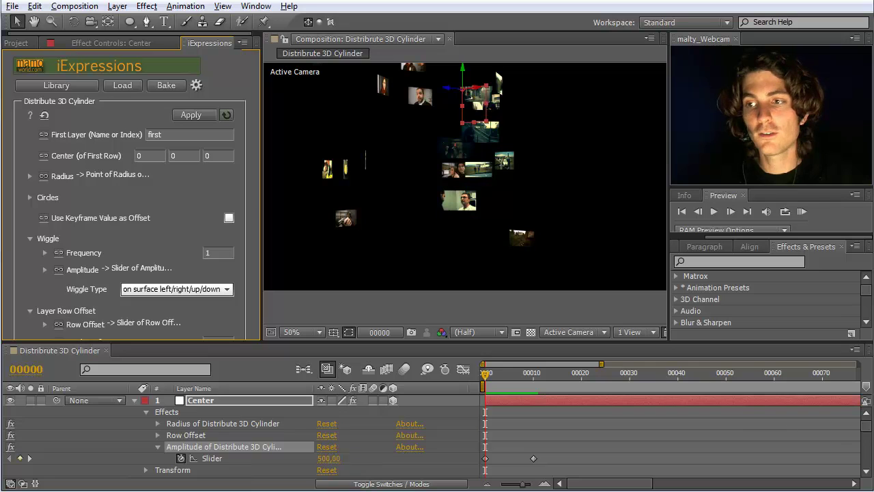
pyautogui.scroll(-3, 865, 431)
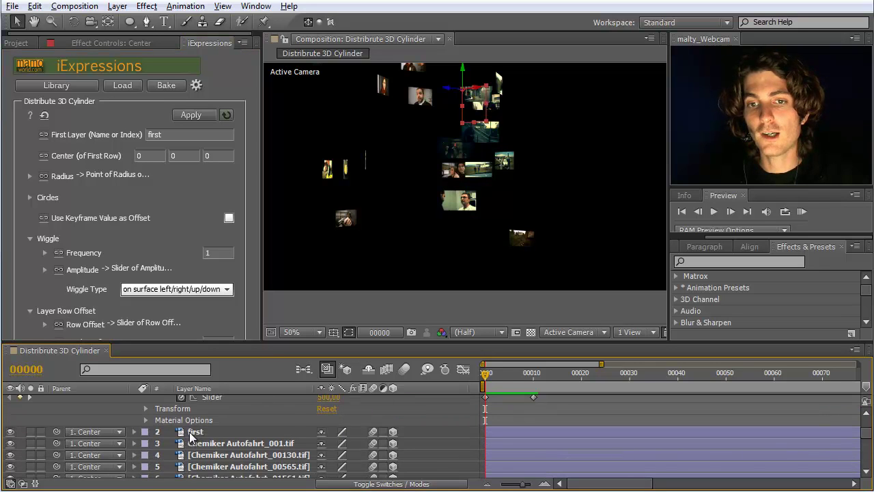
pyautogui.click(196, 431)
pyautogui.scroll(-10, 291, 455)
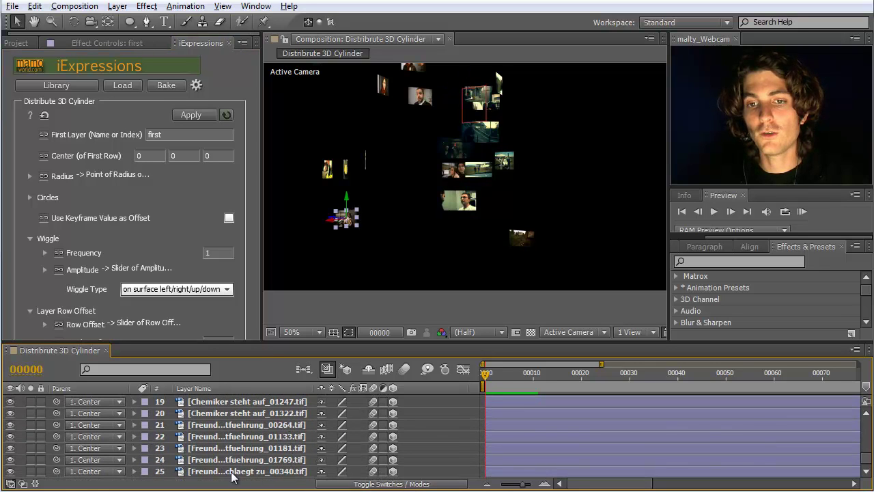
pyautogui.keyDown('shift'); pyautogui.click(236, 472); pyautogui.keyUp('shift')
pyautogui.click(195, 115)
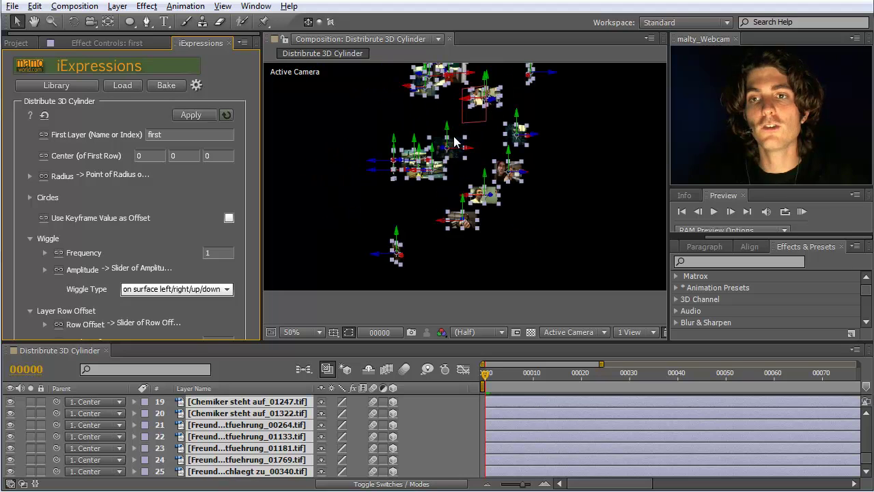
# Deselect the layers and run a RAM preview of the left/right/up/down surface wiggle
pyautogui.click(519, 207)
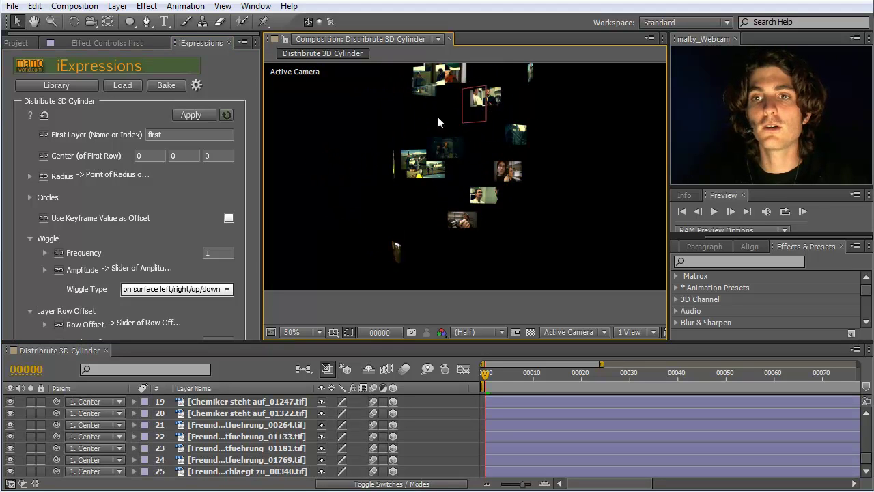
pyautogui.click(802, 212)
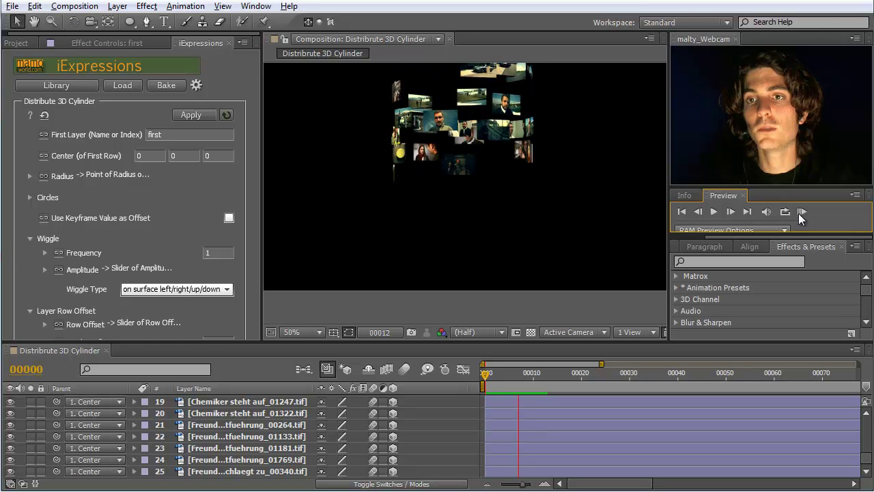
pyautogui.click(628, 372)
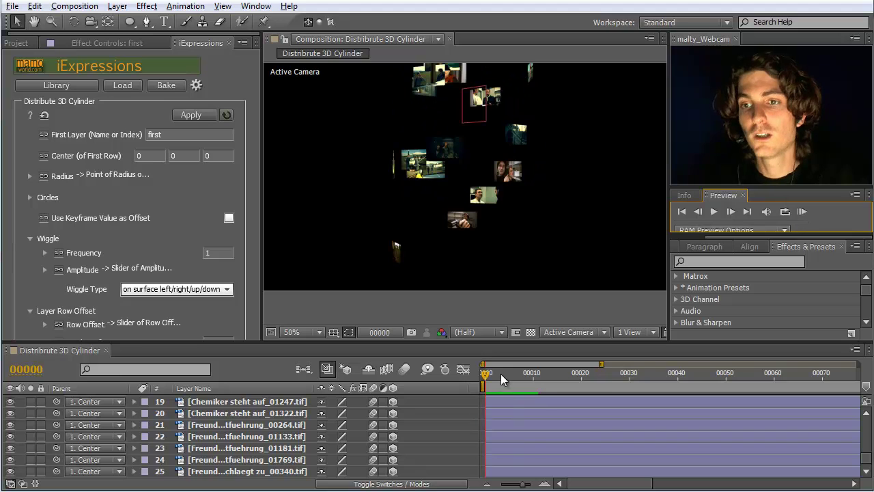
# At frame 14, add a keyframe to the Center layer's Amplitude slider, first trying 10 and settling on 40
pyautogui.click(552, 373)
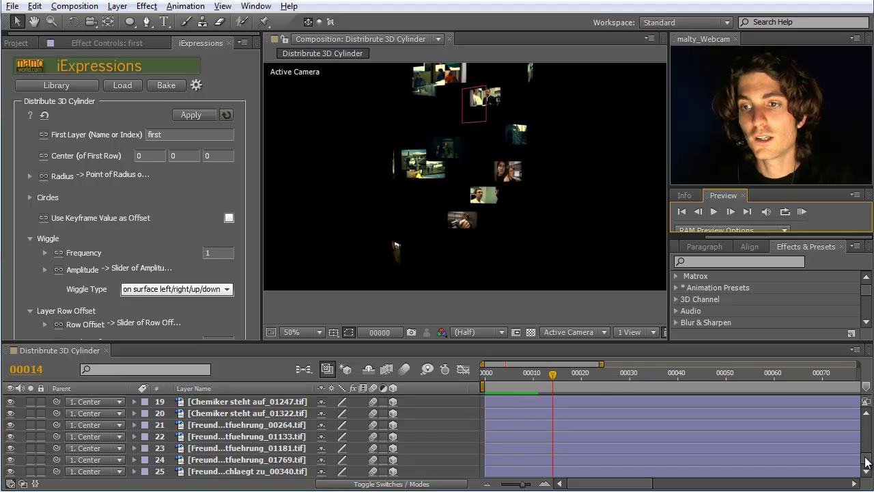
pyautogui.scroll(10, 865, 438)
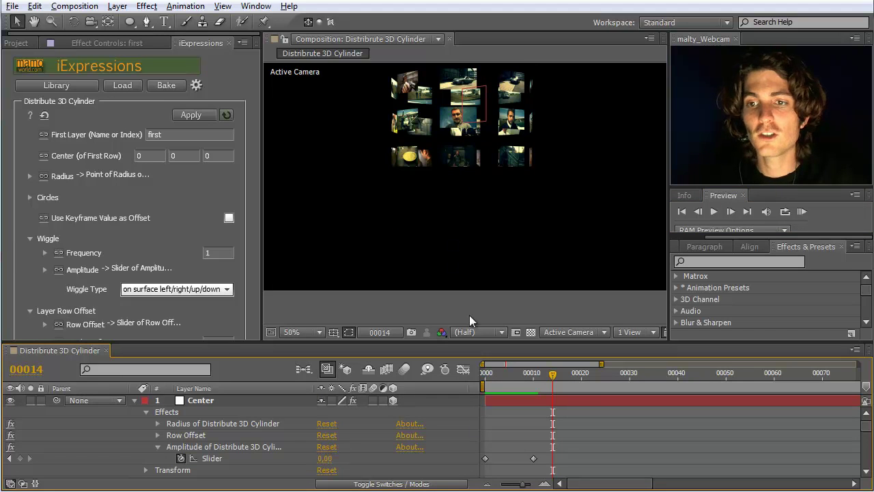
pyautogui.click(324, 459)
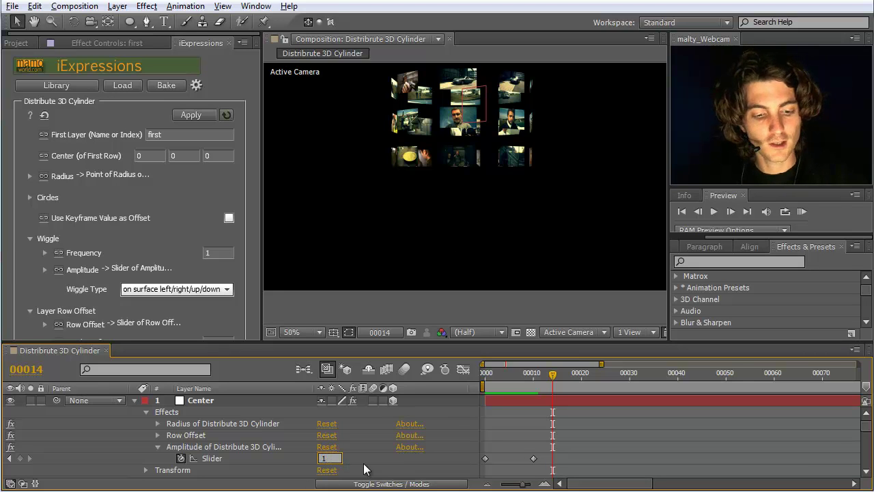
pyautogui.write('10')
pyautogui.press('Return')
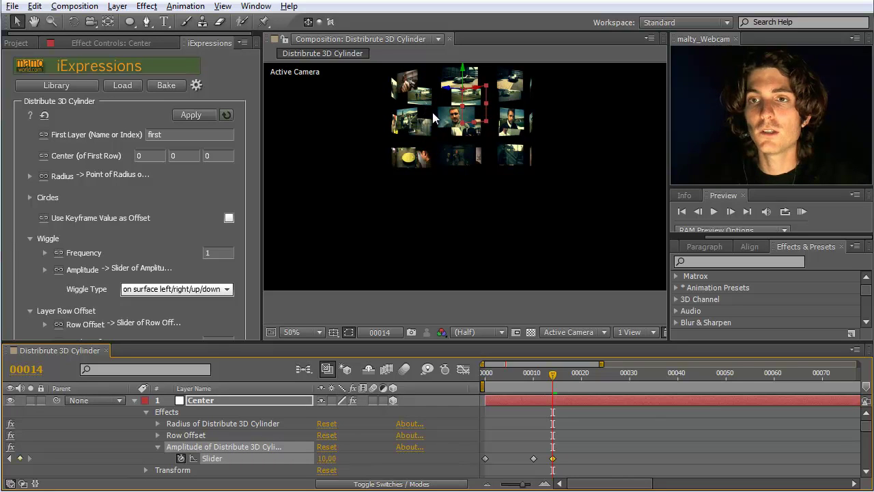
pyautogui.click(327, 458)
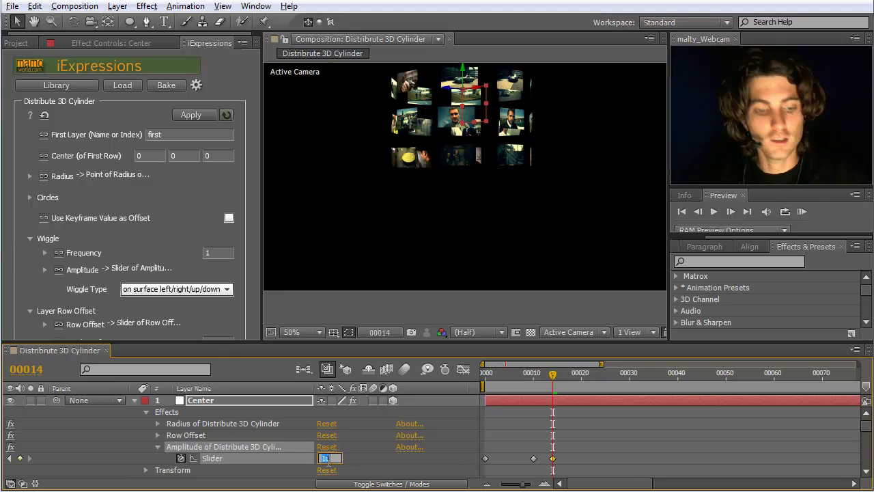
pyautogui.press('Return')
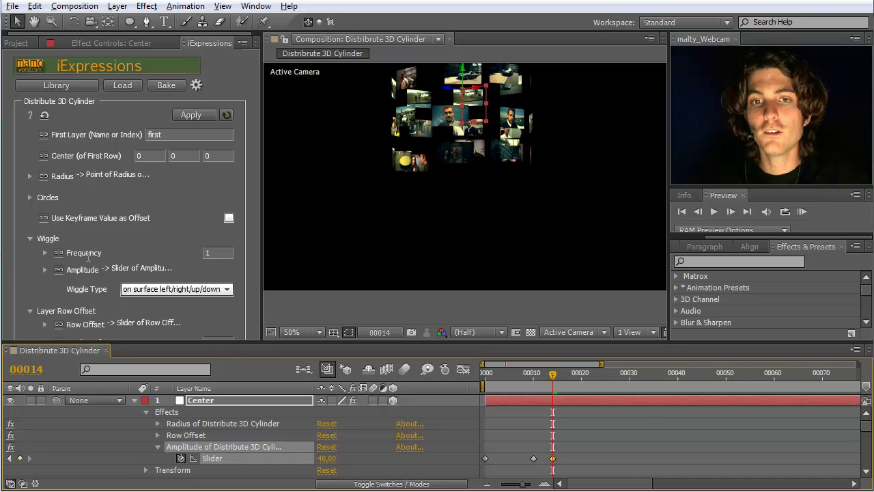
# Start the work area at frame 14 and run a RAM preview of the subtle surface wiggle
pyautogui.press('Return')
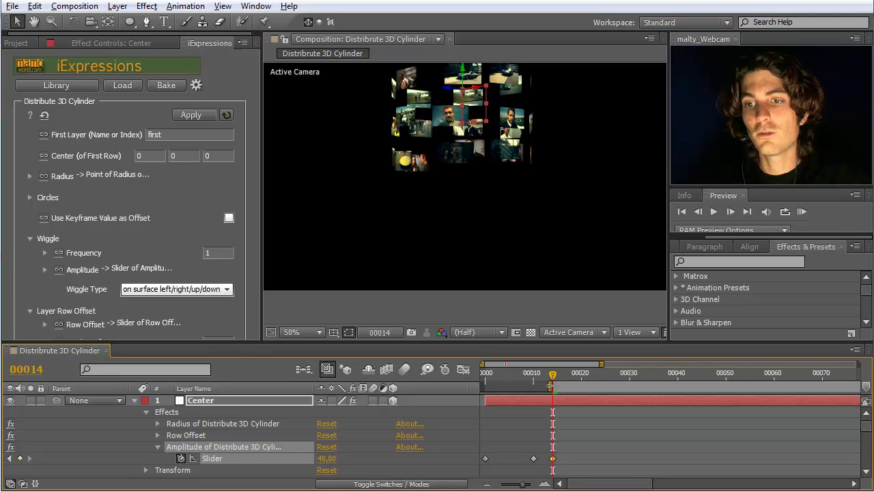
pyautogui.click(804, 211)
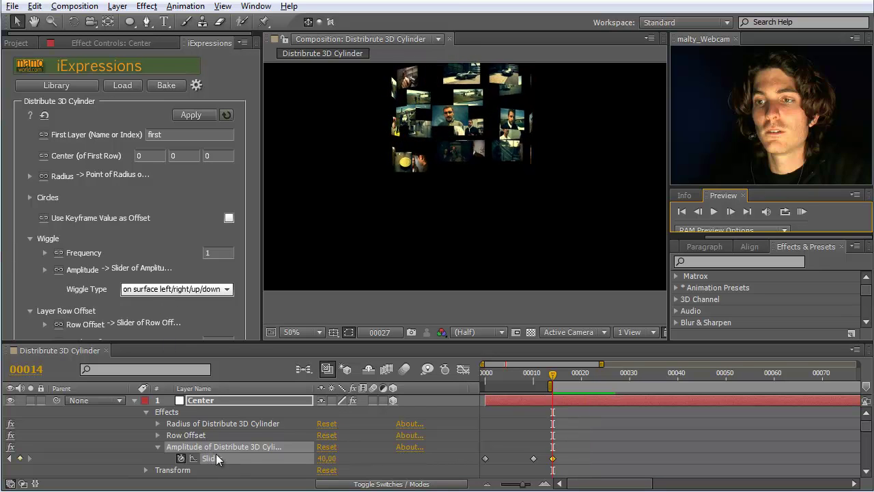
pyautogui.click(799, 214)
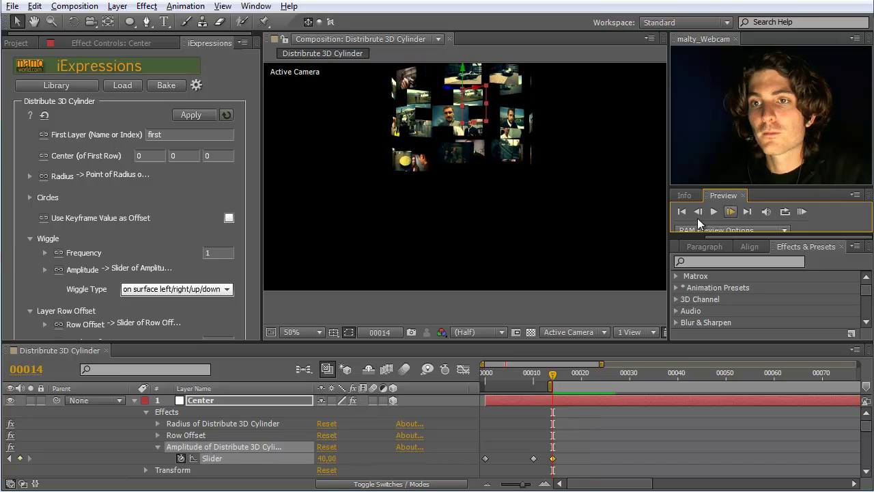
# Change the Wiggle Type to on surface left/right and reapply Distribute 3D Cylinder to all image layers
pyautogui.moveTo(174, 295)
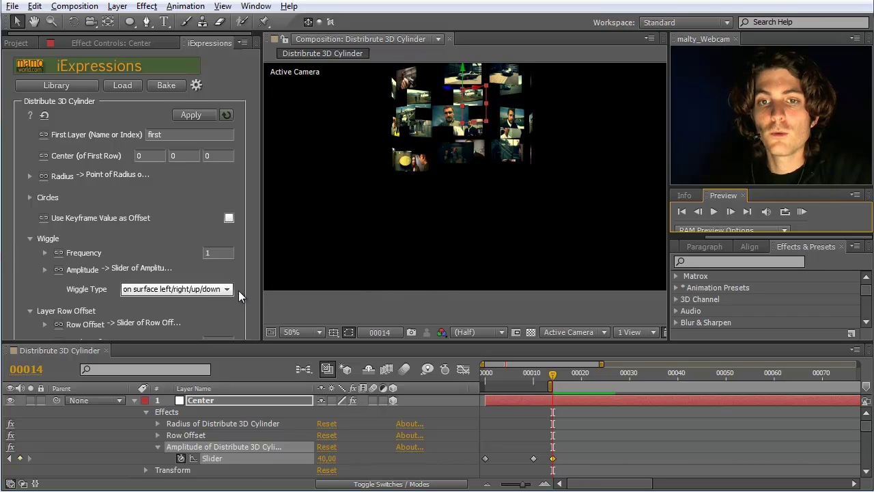
pyautogui.click(227, 290)
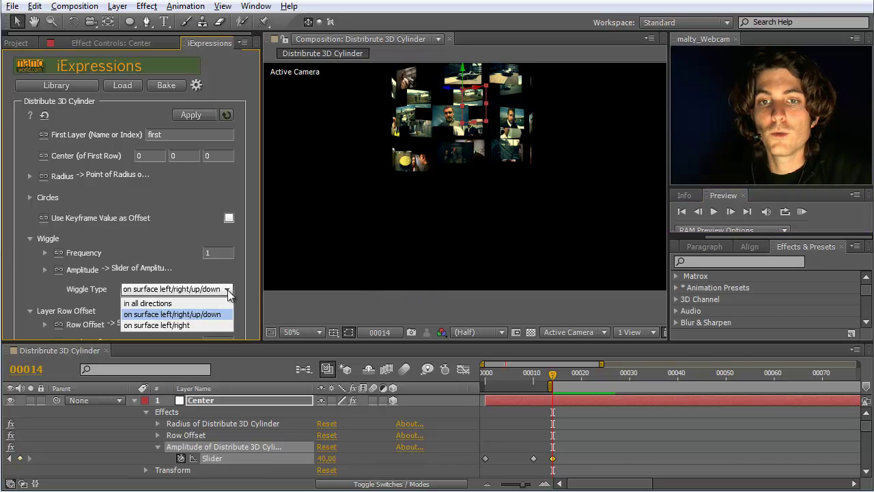
pyautogui.click(175, 326)
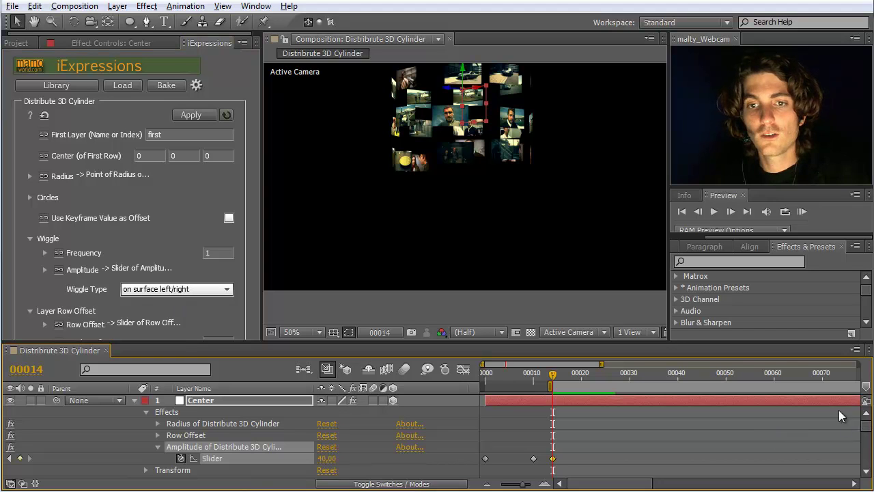
pyautogui.click(136, 400)
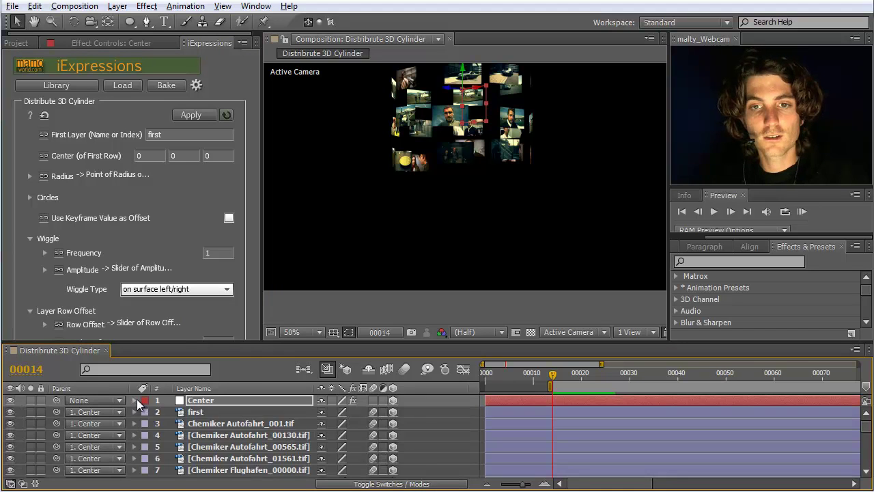
pyautogui.click(186, 412)
pyautogui.scroll(-6, 218, 471)
pyautogui.hotkey('ctrl', 'a')
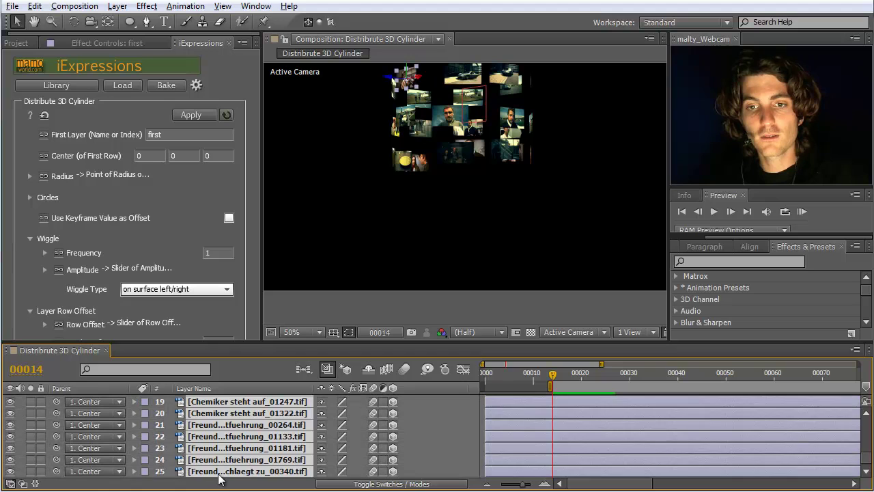
pyautogui.click(183, 118)
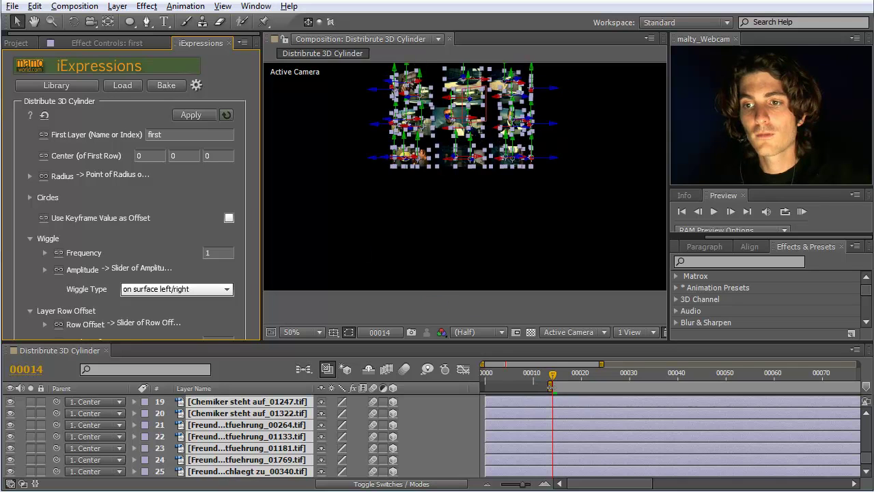
# Return the work area start and current time to frame 0 and RAM preview the left/right wiggle
pyautogui.moveTo(479, 383); pyautogui.dragTo(458, 377)
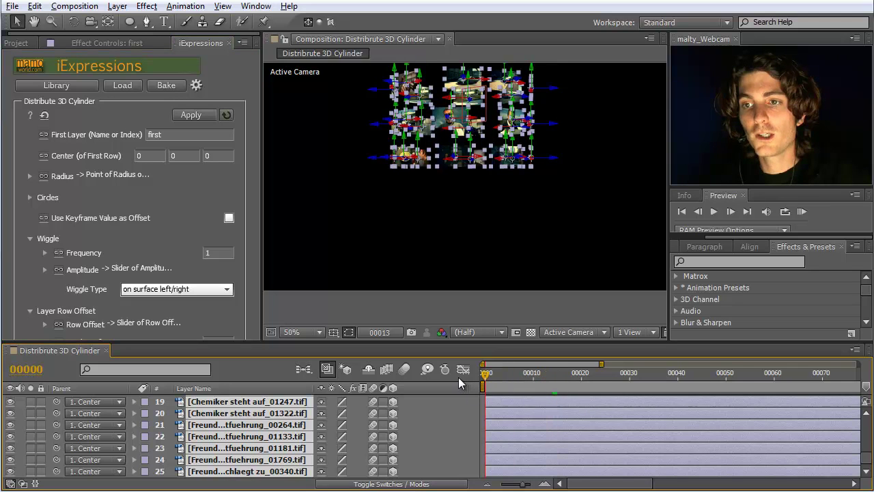
pyautogui.click(513, 223)
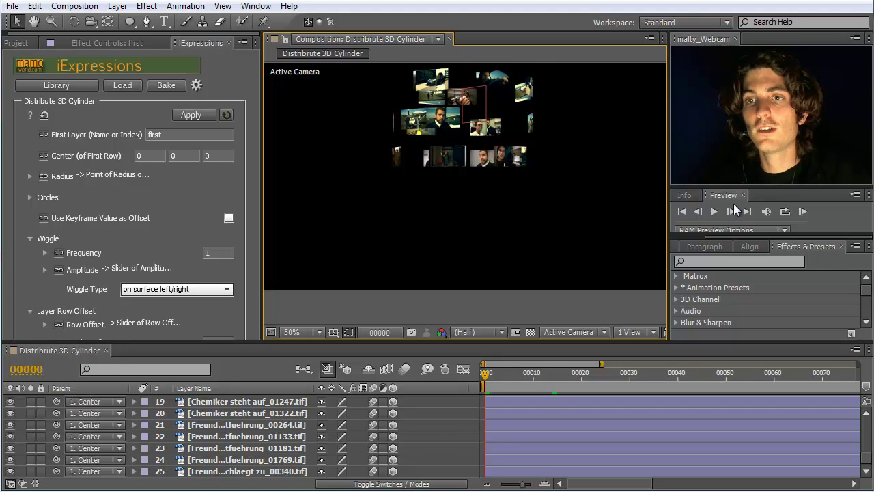
pyautogui.click(801, 212)
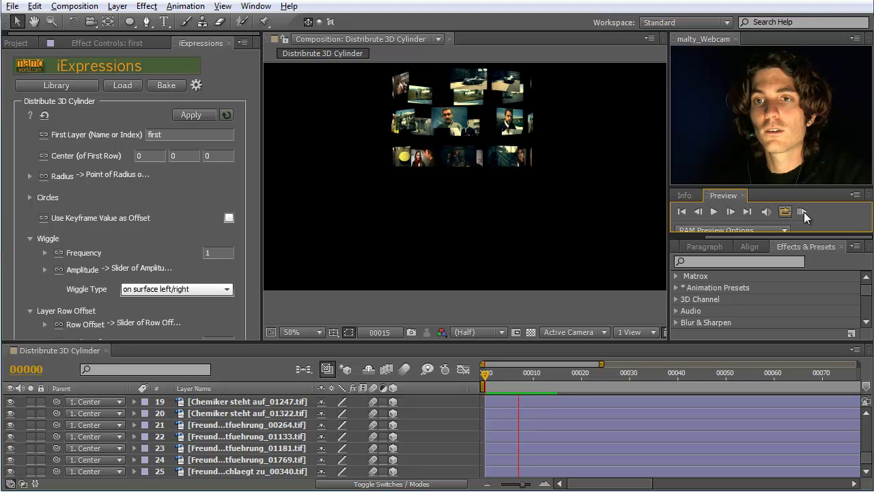
pyautogui.click(804, 212)
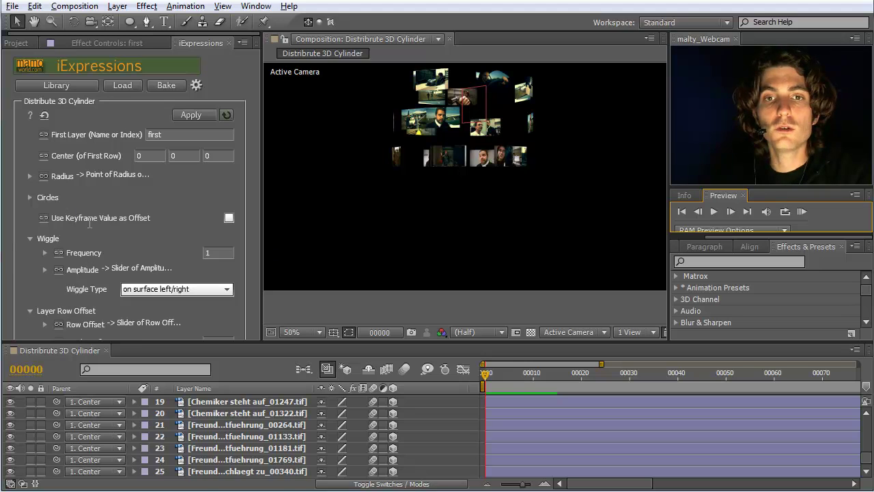
# Read the explanation of the Use Keyframe Value as Offset option
pyautogui.moveTo(95, 219)
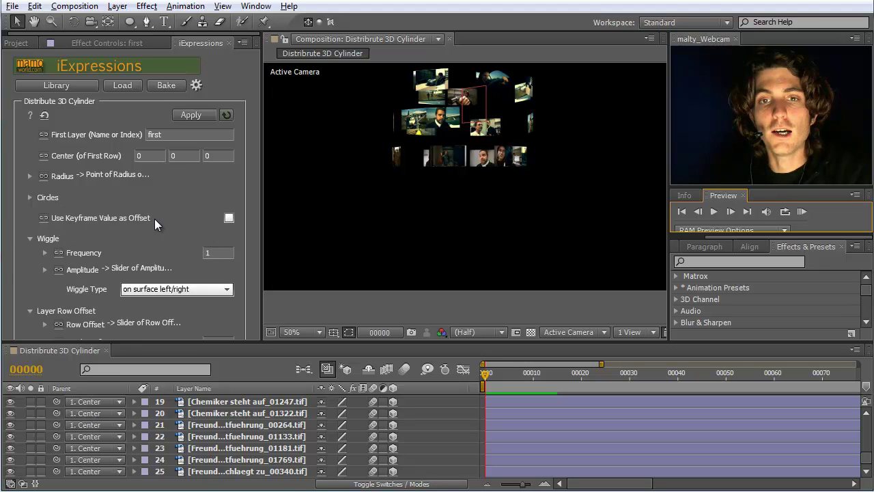
pyautogui.moveTo(143, 218)
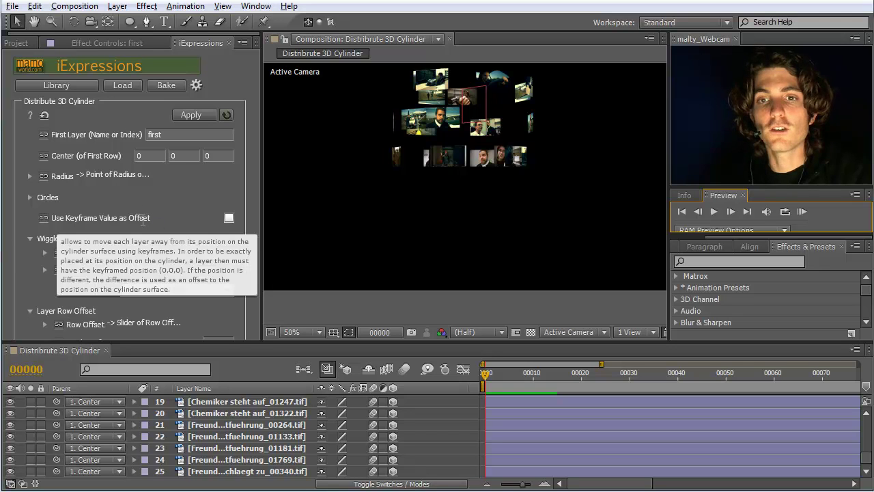